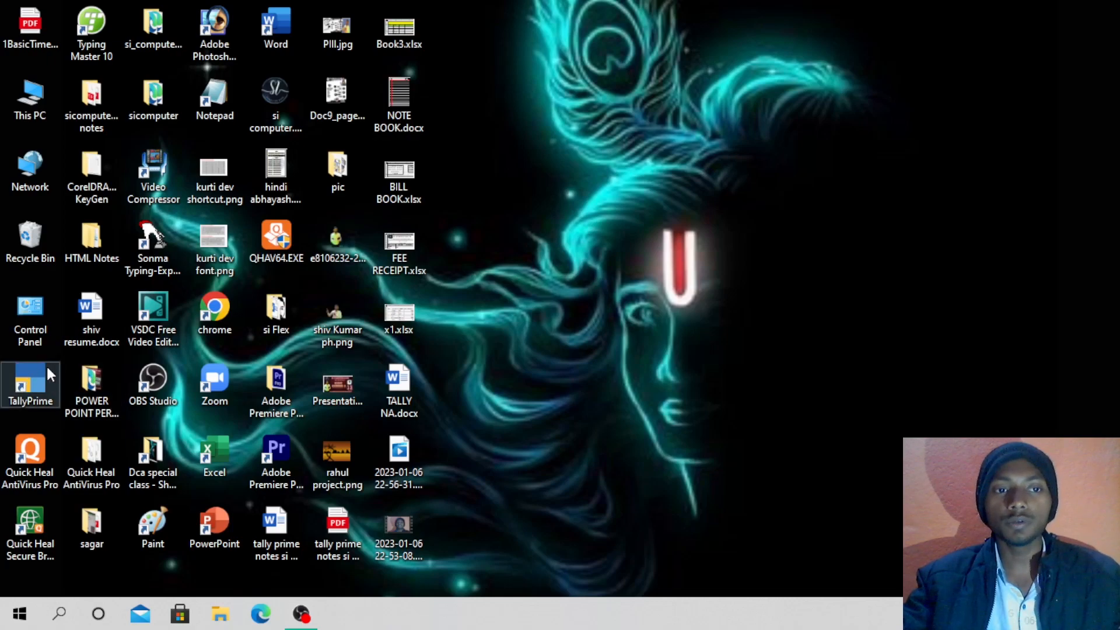
Launch TallyPrime from its desktop shortcut so the License dialog appears.
{"action": "double_click", "coordinate": [41, 387]}
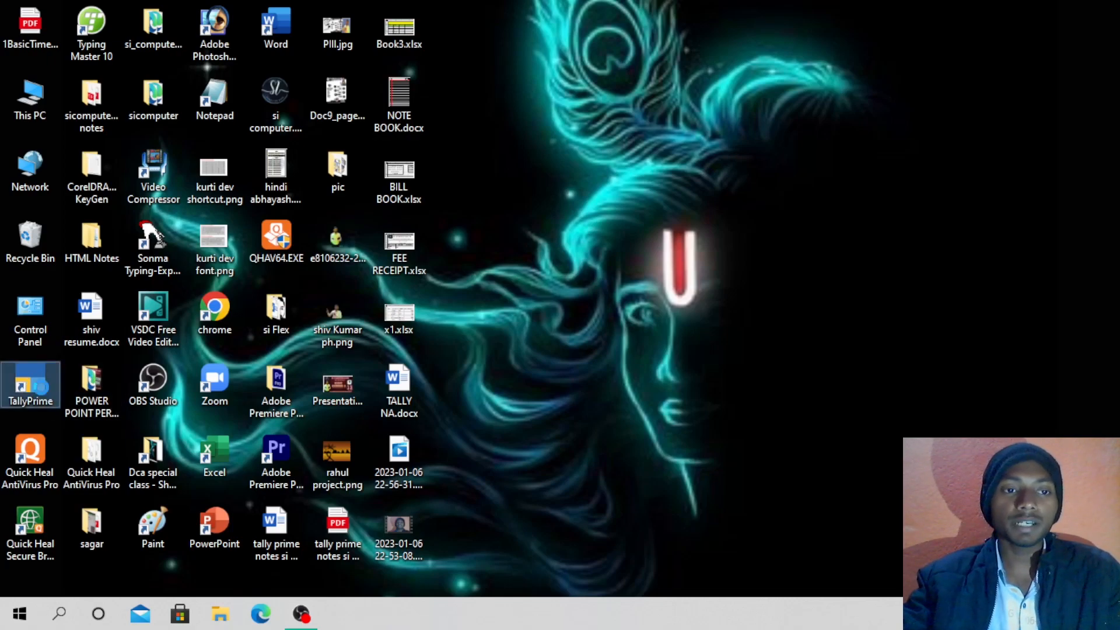
{"action": "right_click", "coordinate": [41, 388]}
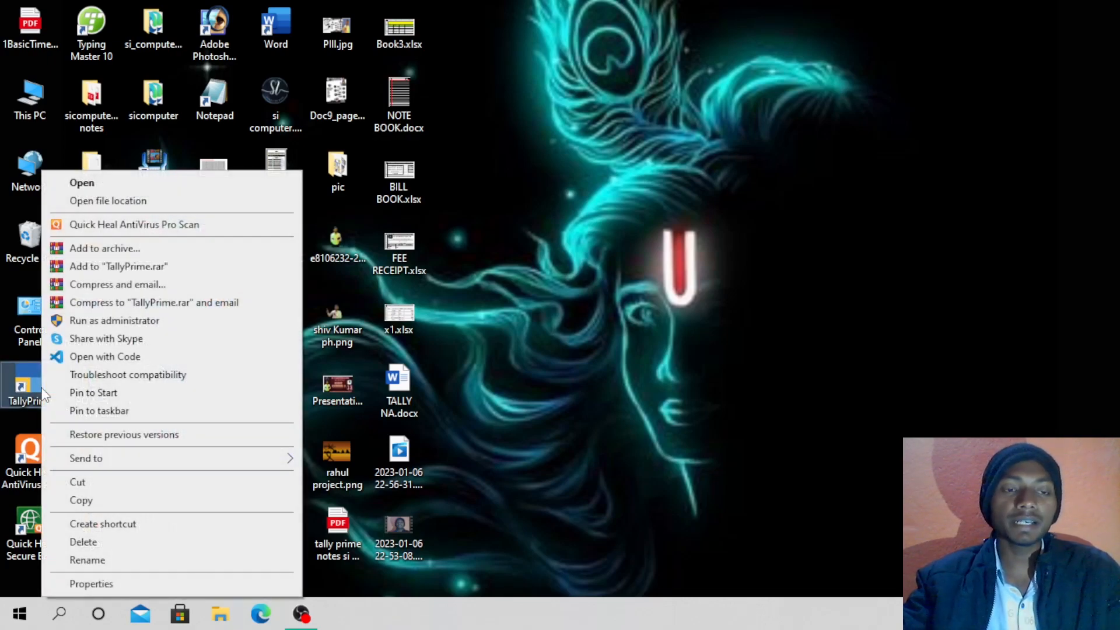
{"action": "left_click", "coordinate": [120, 185]}
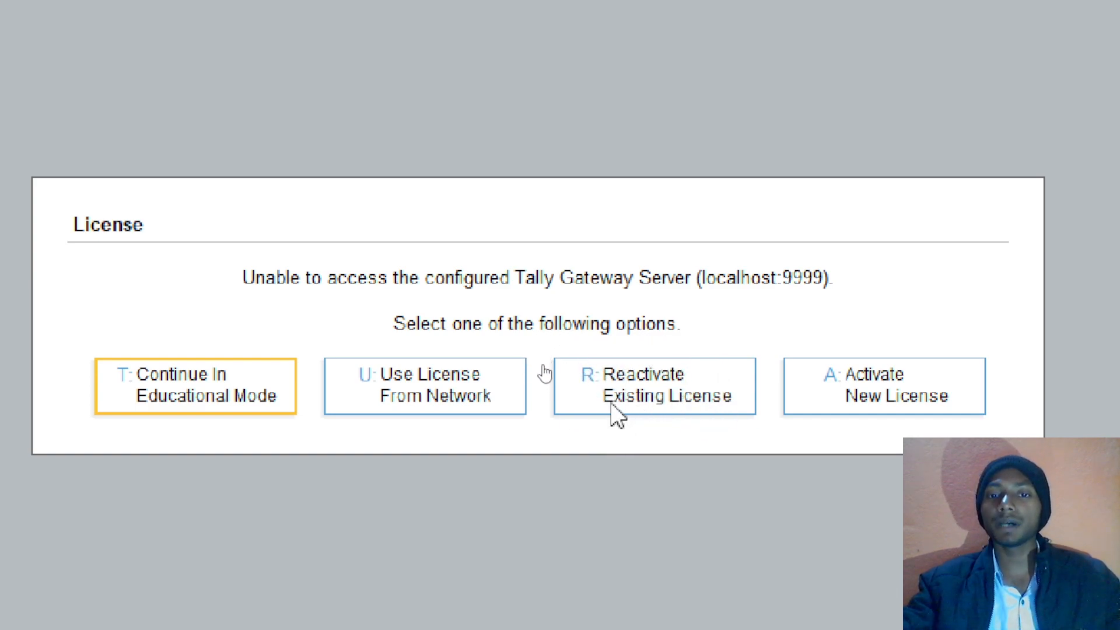
Choose 'Continue In Educational Mode' in the License dialog.
{"action": "key", "text": "ctrl"}
{"action": "key", "text": "ctrl"}
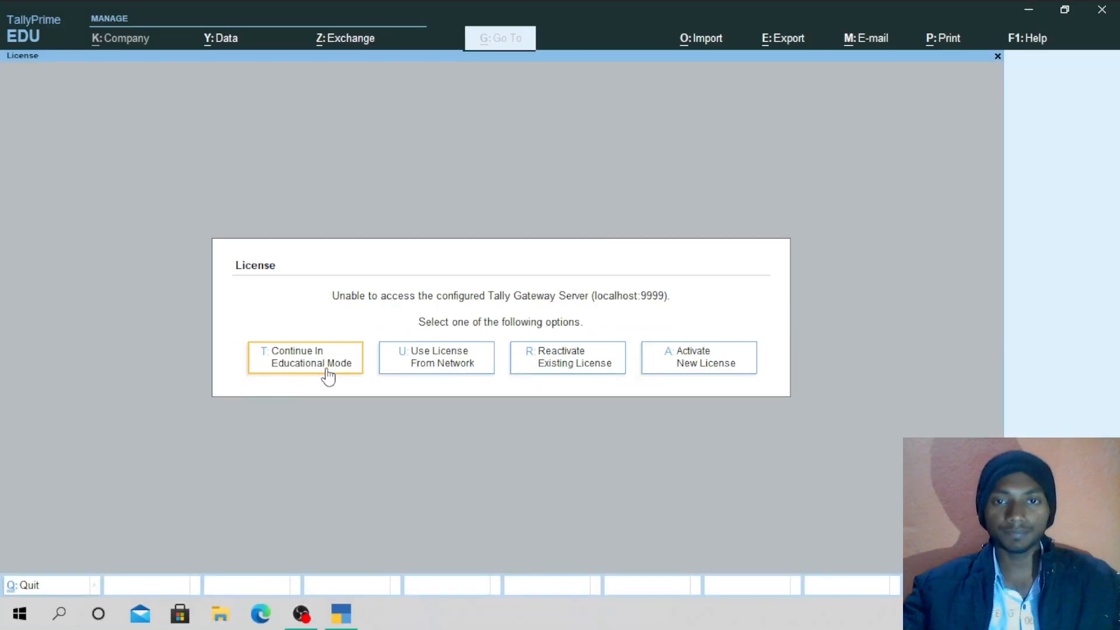
{"action": "left_click", "coordinate": [323, 368]}
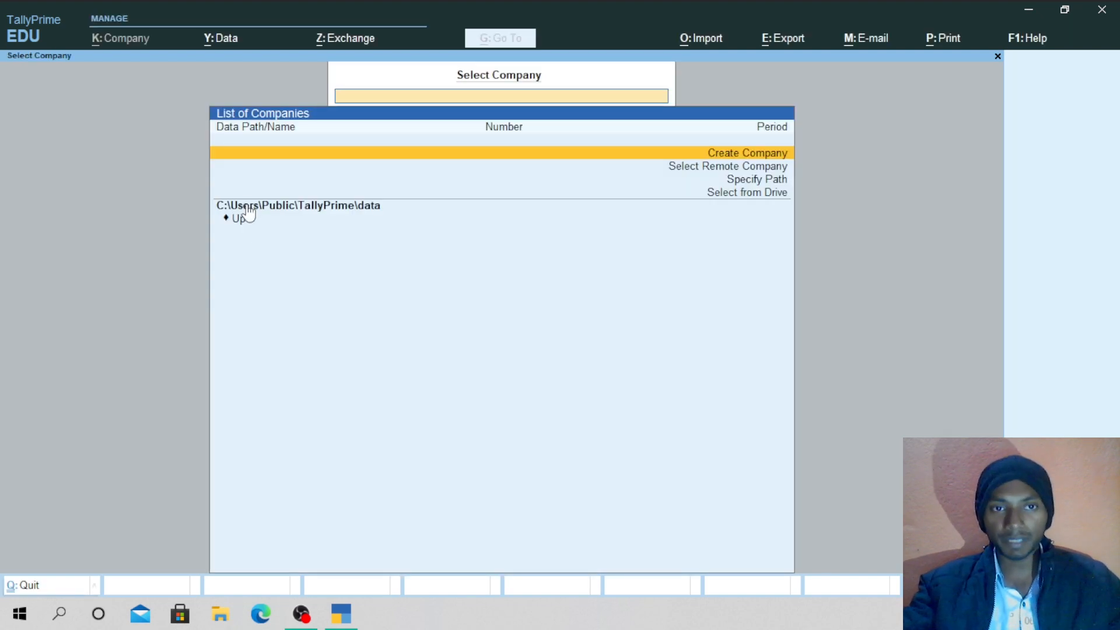
Highlight the empty List of Companies with annotations, clear them, and choose Create Company.
{"action": "left_click", "coordinate": [247, 207]}
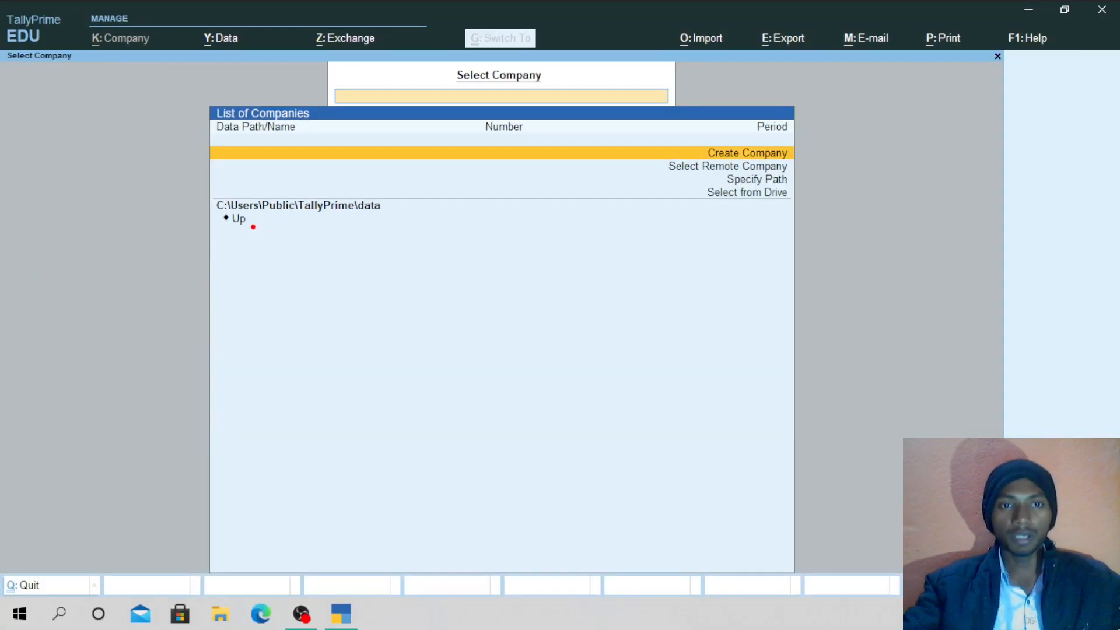
{"action": "mouse_move", "coordinate": [257, 217]}
{"action": "left_mouse_down"}
{"action": "mouse_move", "coordinate": [245, 257]}
{"action": "mouse_move", "coordinate": [311, 446]}
{"action": "mouse_move", "coordinate": [443, 296]}
{"action": "mouse_move", "coordinate": [561, 217]}
{"action": "mouse_move", "coordinate": [301, 214]}
{"action": "mouse_move", "coordinate": [297, 263]}
{"action": "left_mouse_up"}
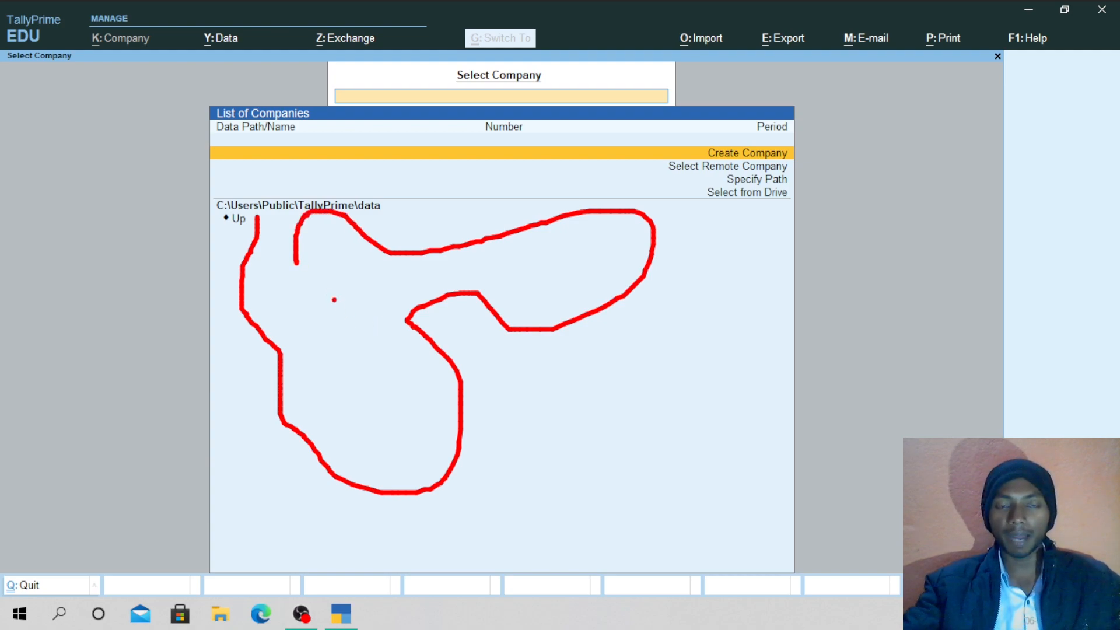
{"action": "left_click_drag", "start_coordinate": [334, 300], "coordinate": [604, 304]}
{"action": "left_click_drag", "start_coordinate": [386, 272], "coordinate": [544, 290]}
{"action": "left_click_drag", "start_coordinate": [398, 306], "coordinate": [534, 315]}
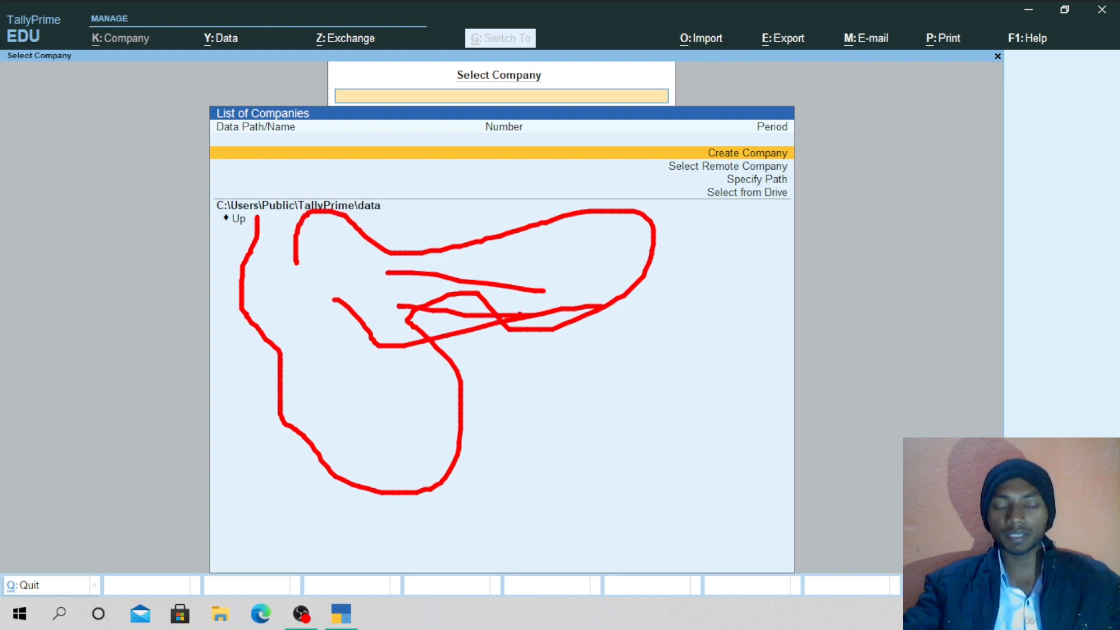
{"action": "key", "text": "Escape"}
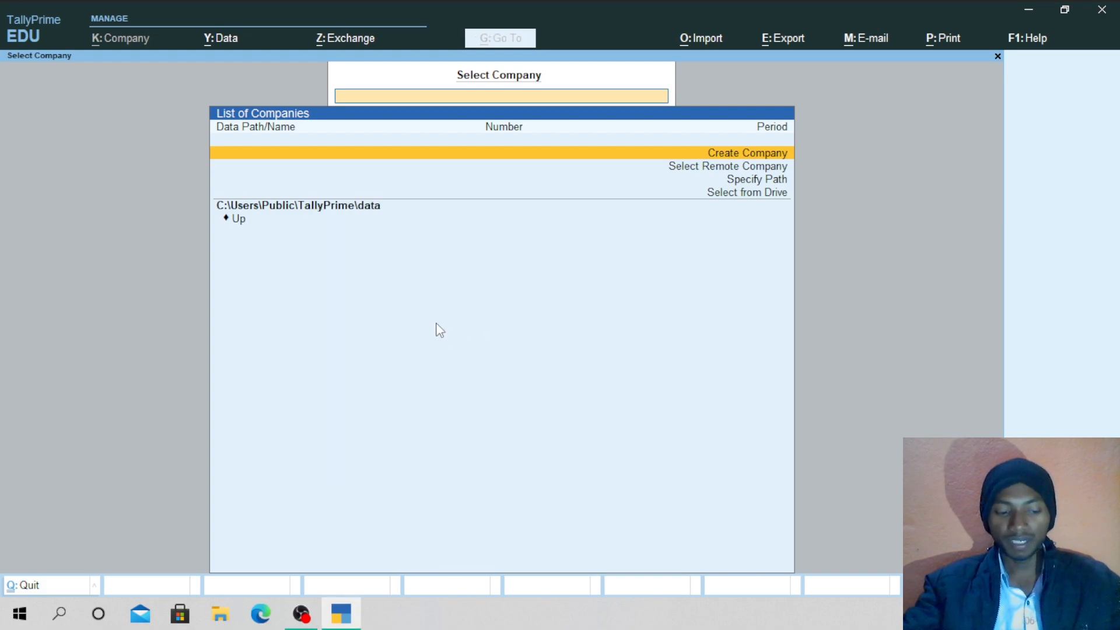
{"action": "left_click", "coordinate": [729, 153]}
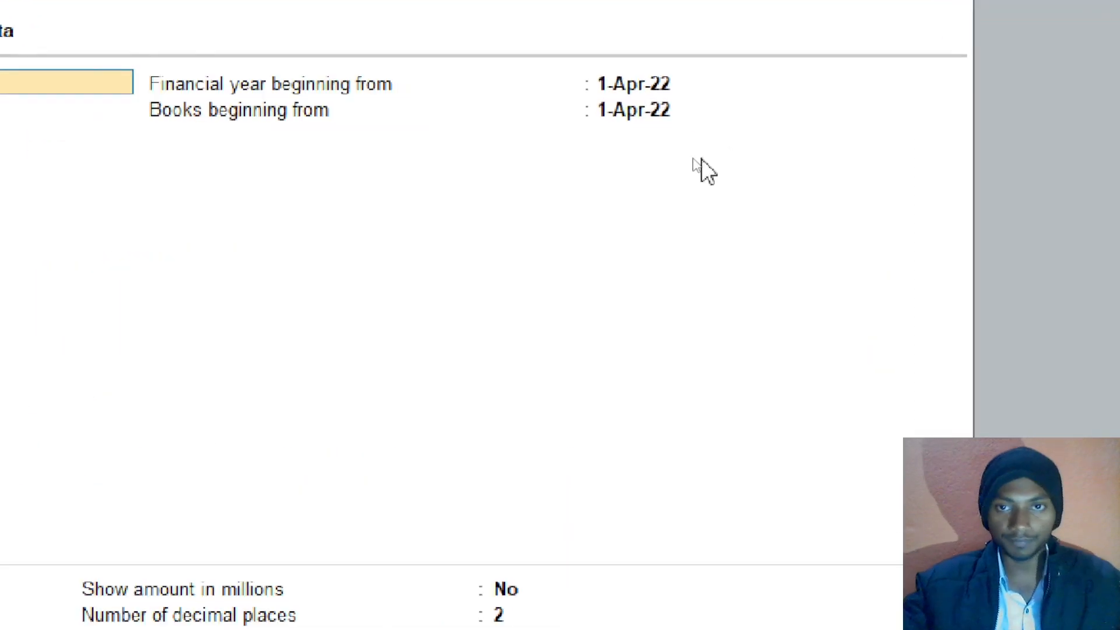
Accidentally launch Microsoft Store over the blank Company Creation form.
{"action": "key", "text": "Escape"}
{"action": "key", "text": "super+2"}
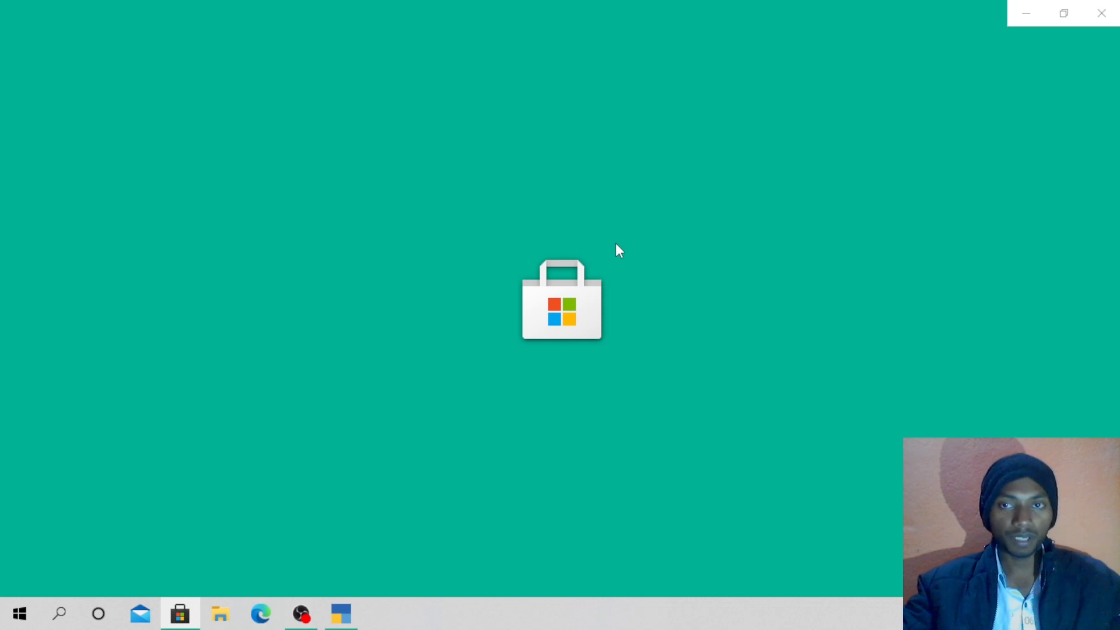
Close Microsoft Store and switch back to the TallyPrime Company Creation window.
{"action": "key", "text": "super"}
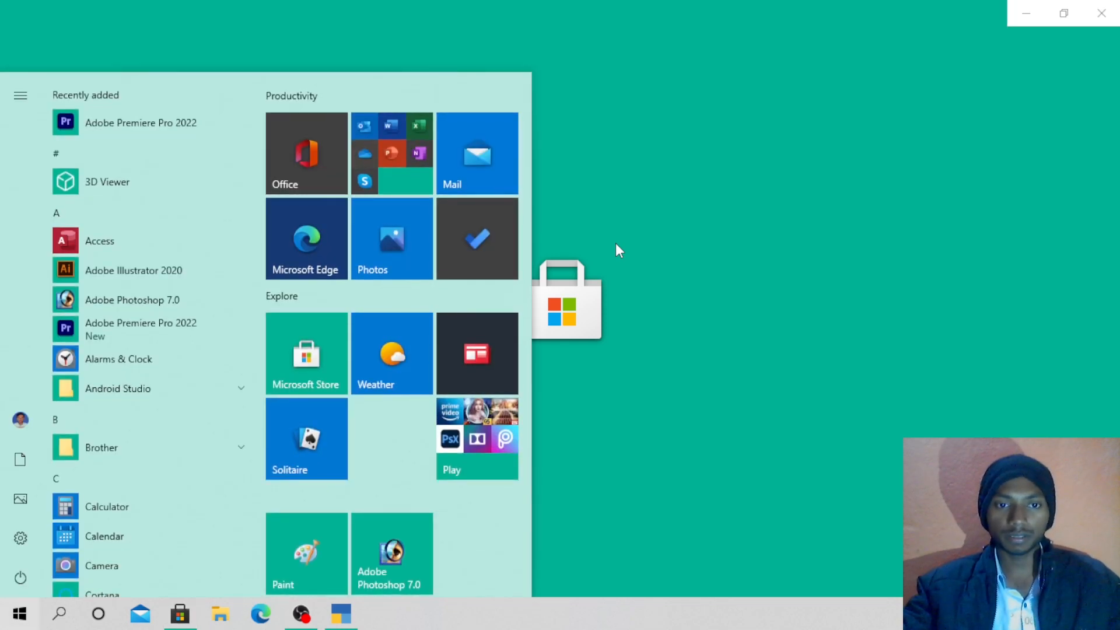
{"action": "left_click", "coordinate": [617, 244]}
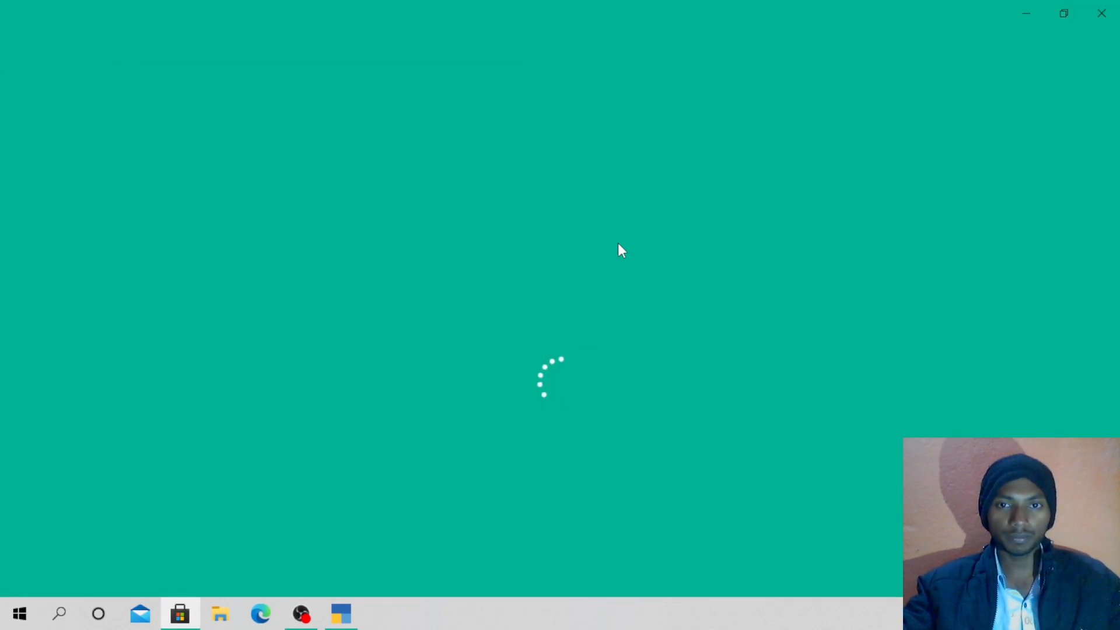
{"action": "left_click", "coordinate": [1099, 13]}
{"action": "key", "text": "super+Tab"}
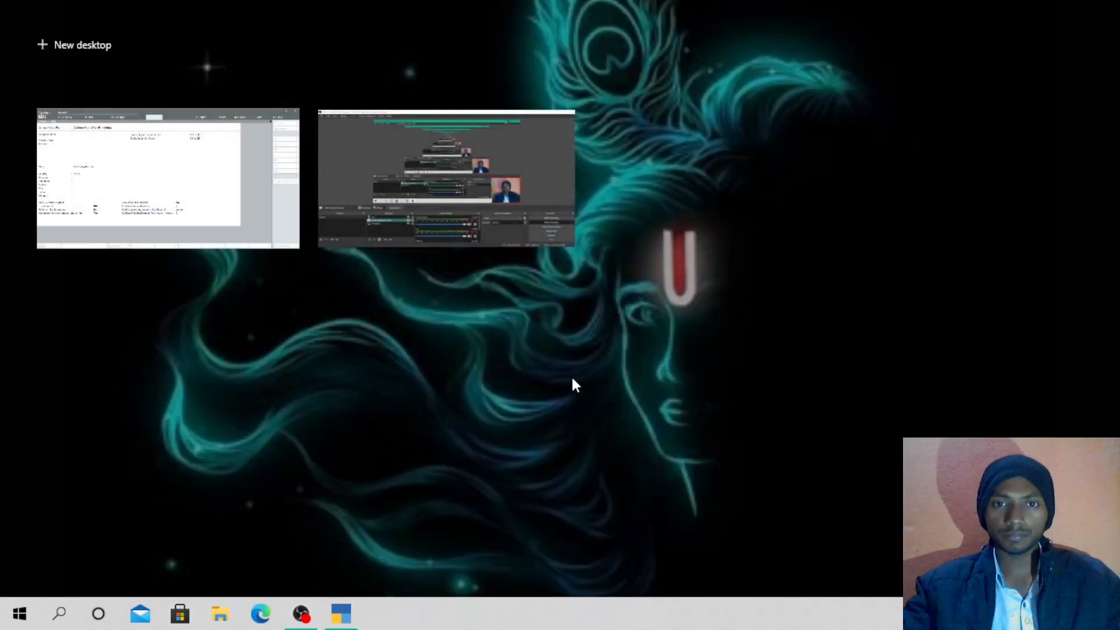
{"action": "left_click", "coordinate": [168, 203]}
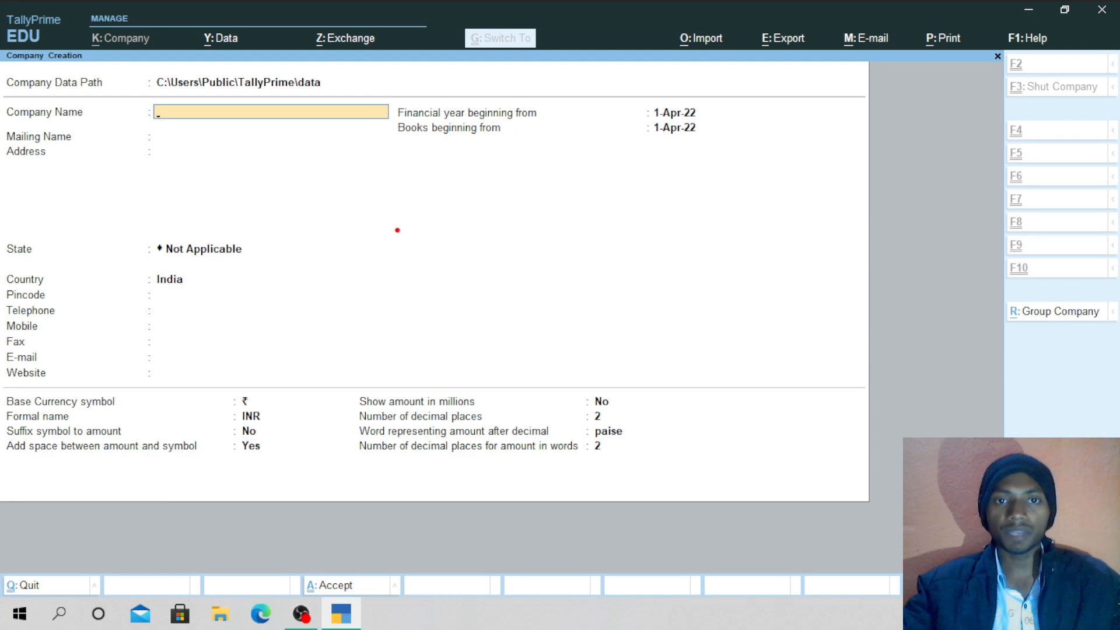
{"action": "mouse_move", "coordinate": [397, 229]}
{"action": "left_mouse_down"}
{"action": "mouse_move", "coordinate": [449, 266]}
{"action": "mouse_move", "coordinate": [453, 197]}
{"action": "mouse_move", "coordinate": [359, 271]}
{"action": "mouse_move", "coordinate": [461, 232]}
{"action": "mouse_move", "coordinate": [530, 258]}
{"action": "mouse_move", "coordinate": [601, 202]}
{"action": "mouse_move", "coordinate": [803, 317]}
{"action": "mouse_move", "coordinate": [714, 160]}
{"action": "mouse_move", "coordinate": [662, 168]}
{"action": "mouse_move", "coordinate": [699, 205]}
{"action": "mouse_move", "coordinate": [770, 136]}
{"action": "left_mouse_up"}
{"action": "left_click_drag", "start_coordinate": [651, 238], "coordinate": [761, 236]}
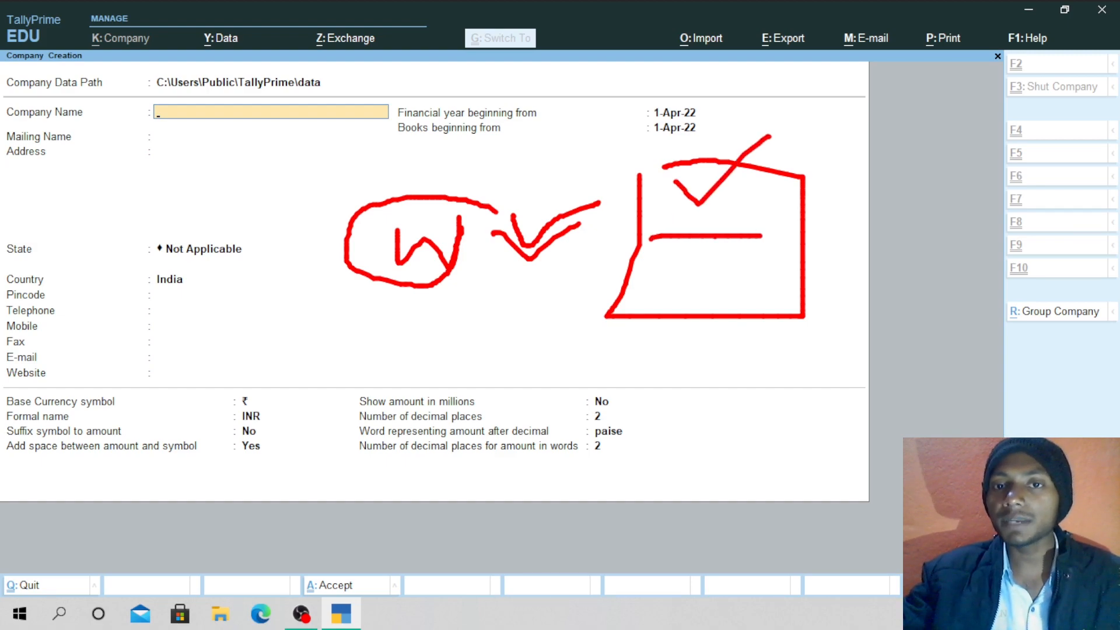
{"action": "left_click_drag", "start_coordinate": [677, 254], "coordinate": [792, 254]}
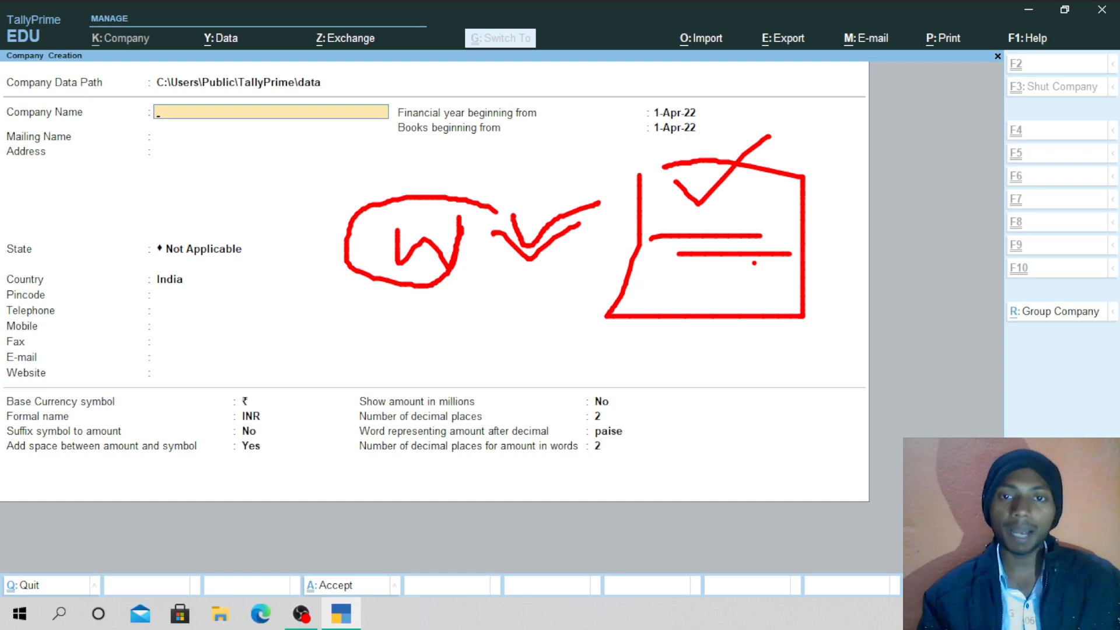
{"action": "key", "text": "Escape"}
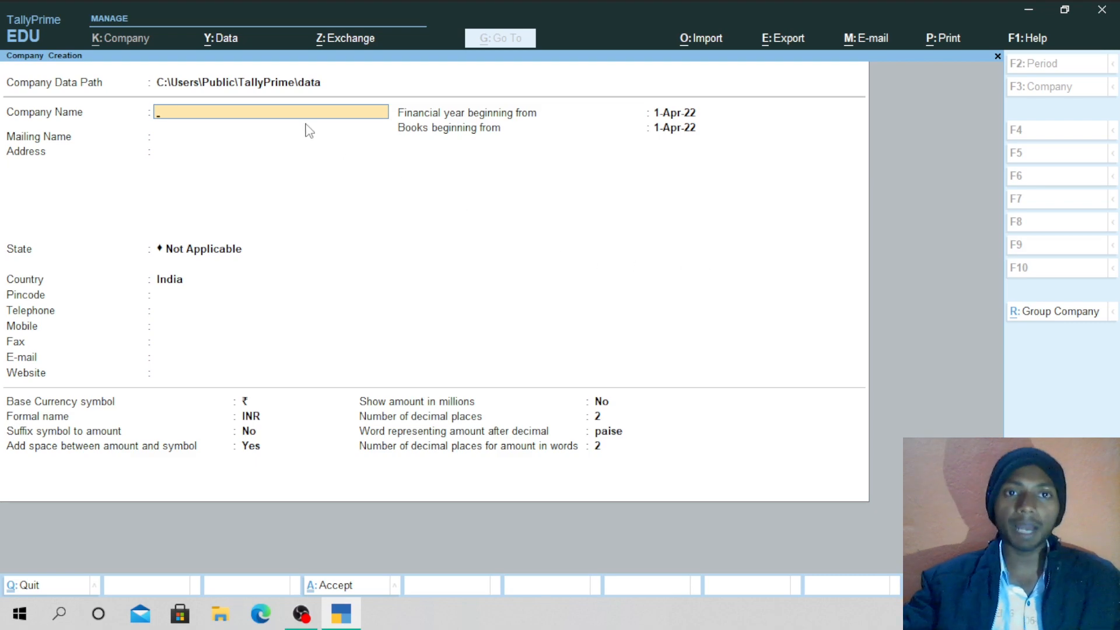
Point out the Company Name field on the Company Creation form.
{"action": "left_click", "coordinate": [308, 121]}
{"action": "left_click", "coordinate": [273, 152]}
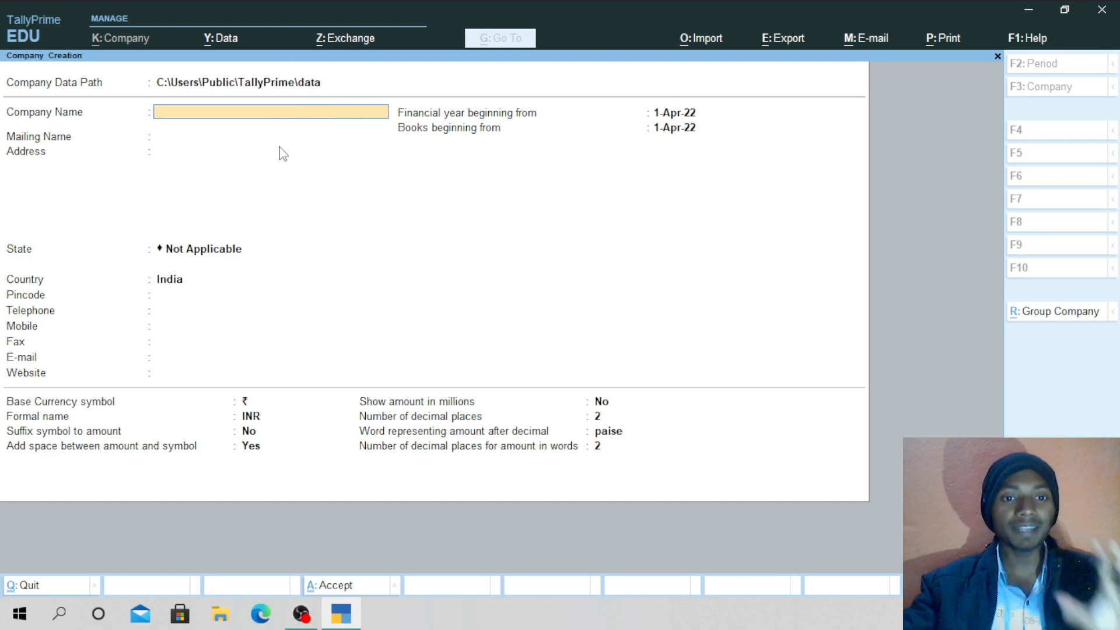
{"action": "left_click", "coordinate": [280, 149]}
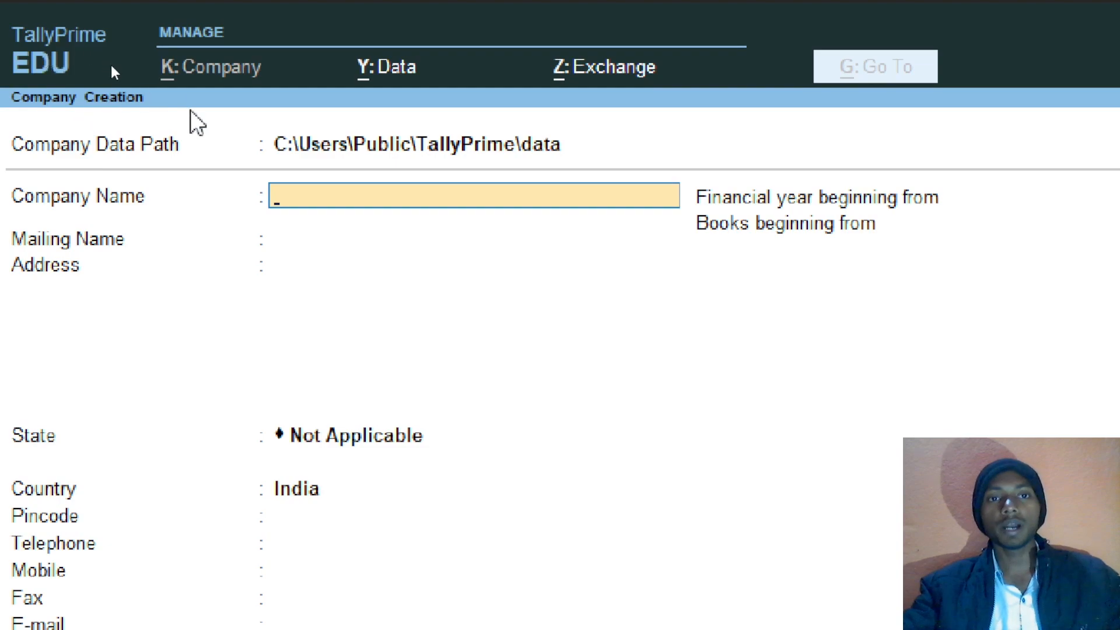
{"action": "key", "text": "ctrl"}
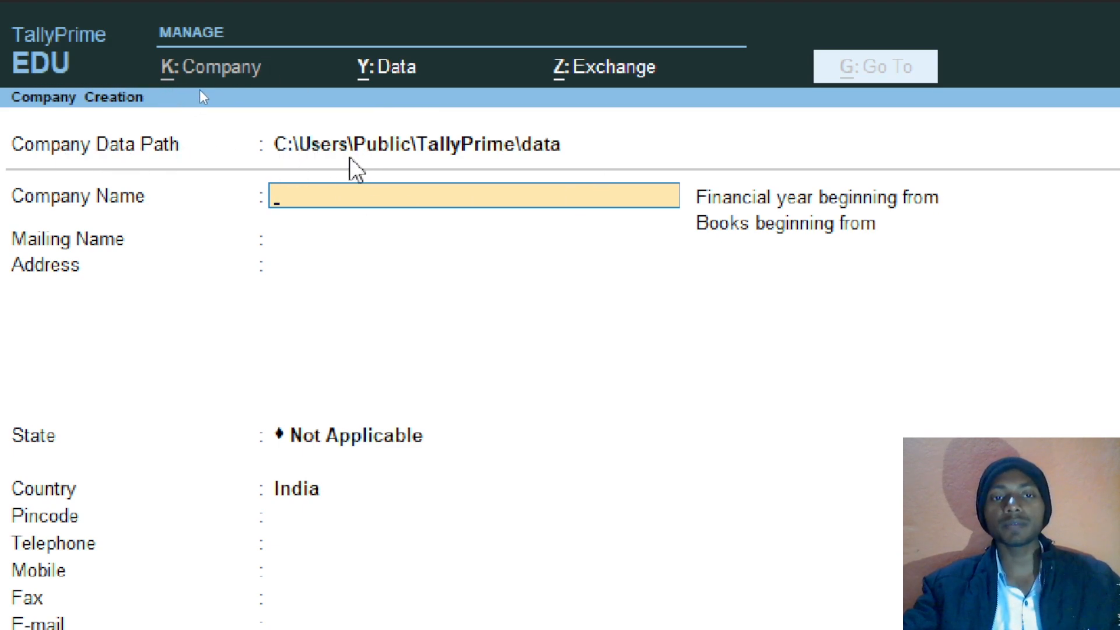
{"action": "key", "text": "ctrl"}
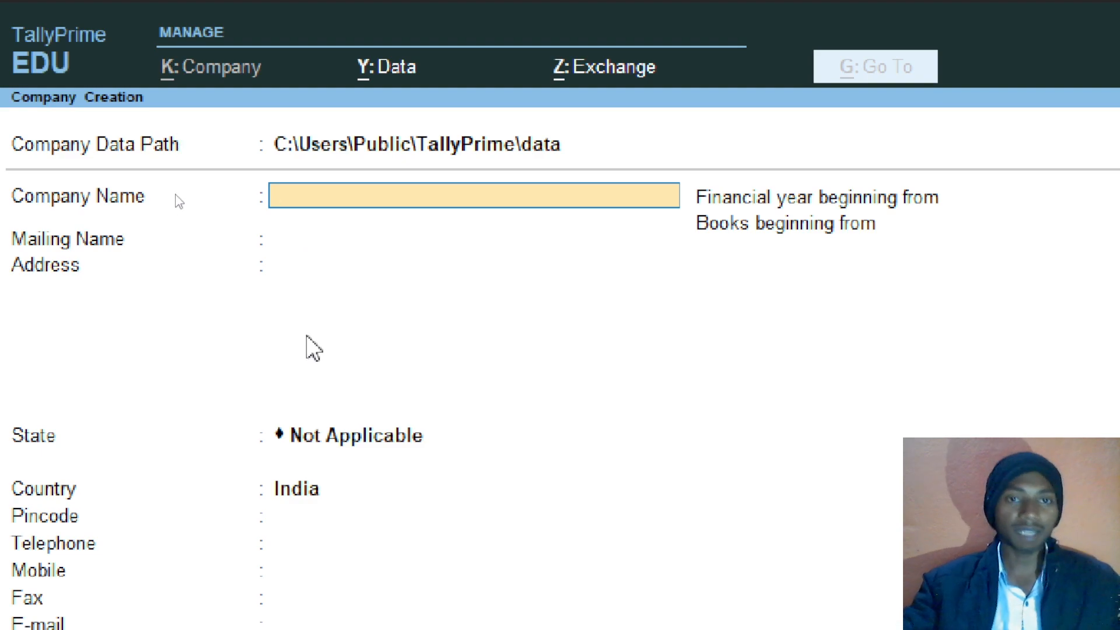
{"action": "key", "text": "ctrl"}
{"action": "key", "text": "ctrl"}
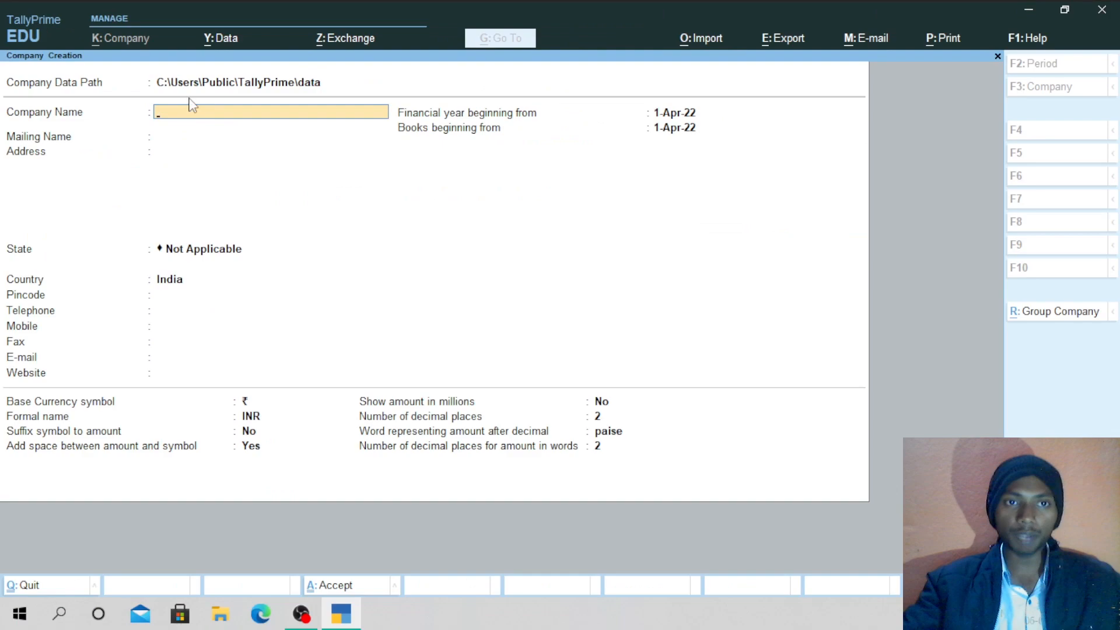
{"action": "key", "text": "ctrl"}
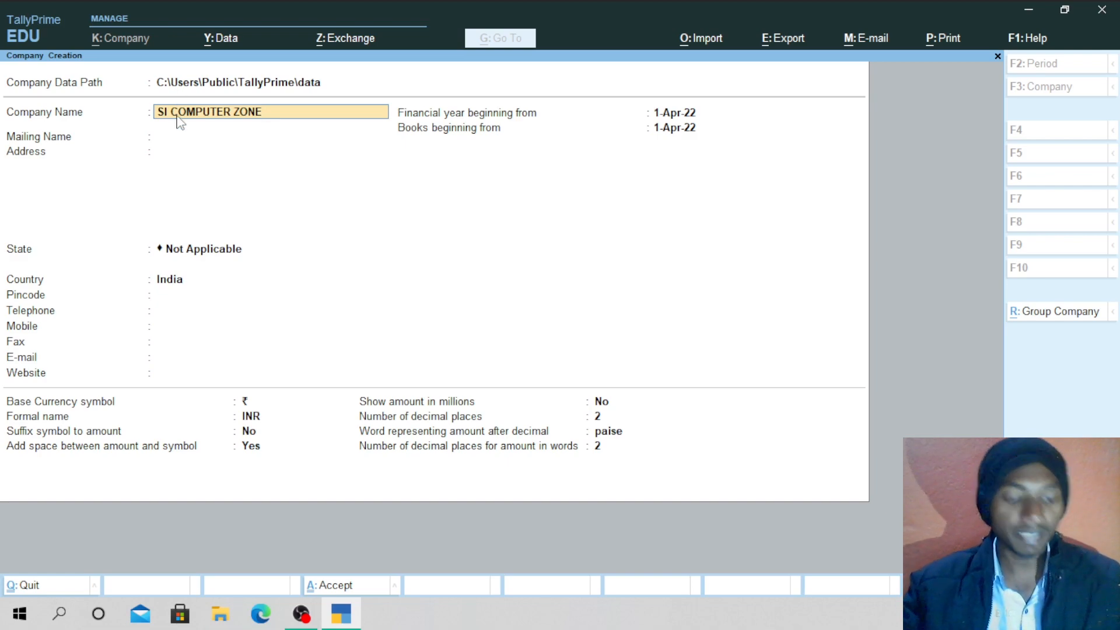
Write and circle an FY22 note over the form, then clear the annotations.
{"action": "key", "text": "ctrl"}
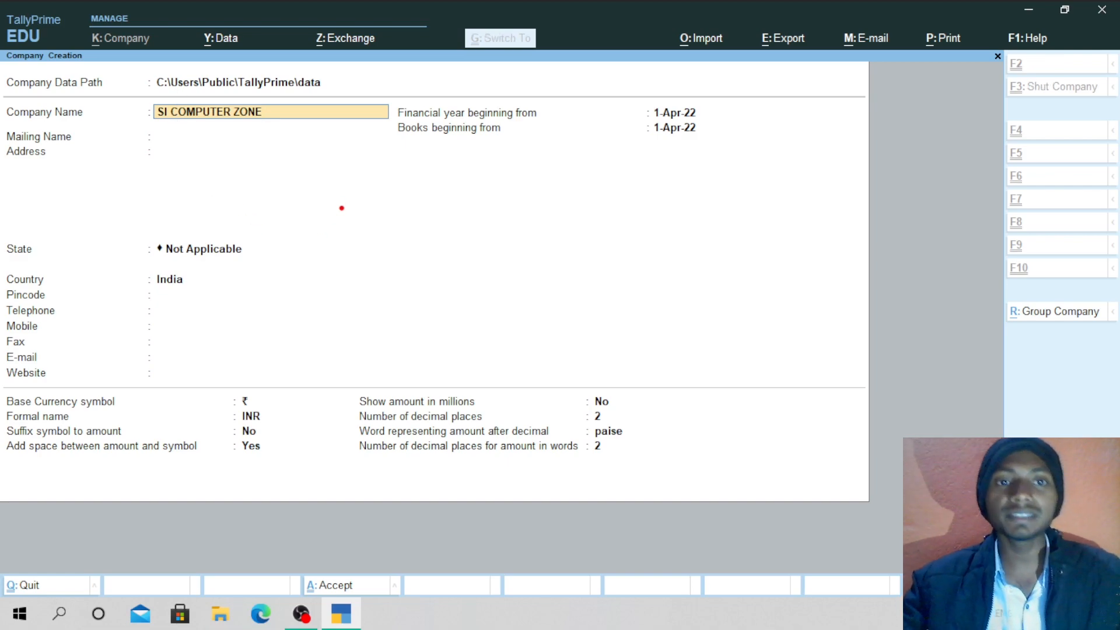
{"action": "left_click_drag", "start_coordinate": [381, 179], "coordinate": [387, 227]}
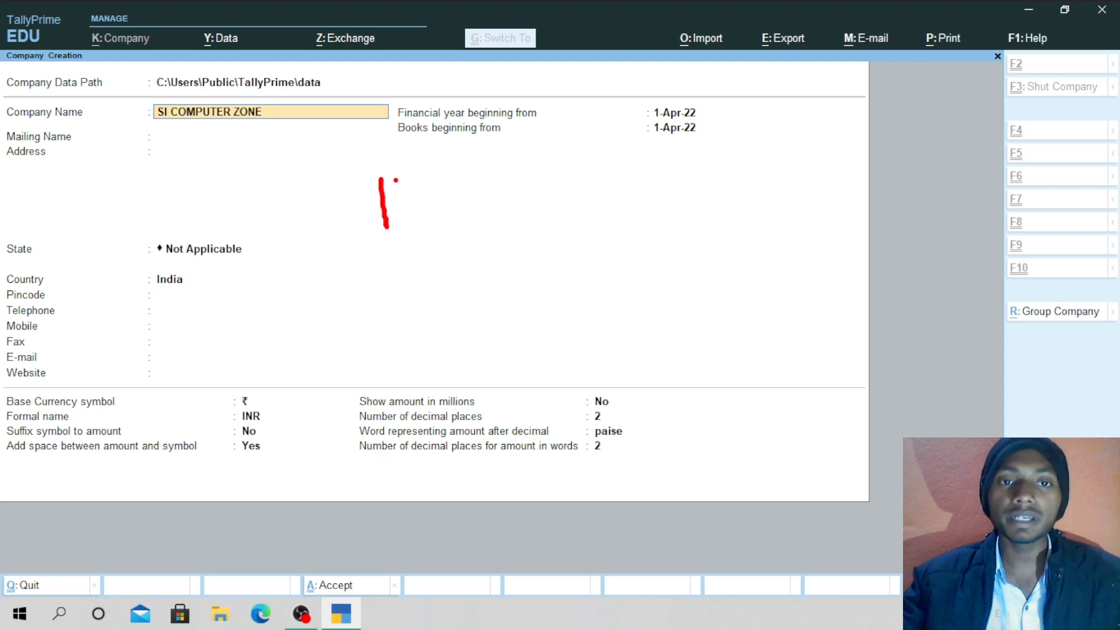
{"action": "left_click_drag", "start_coordinate": [382, 176], "coordinate": [403, 176]}
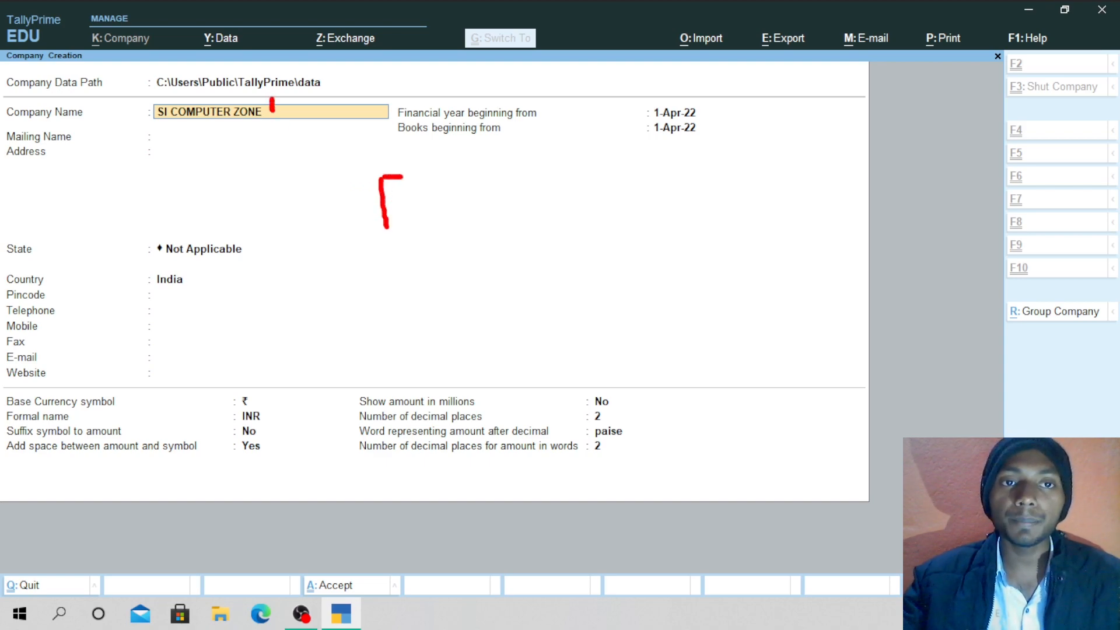
{"action": "left_click_drag", "start_coordinate": [147, 124], "coordinate": [246, 133]}
{"action": "left_click_drag", "start_coordinate": [389, 199], "coordinate": [434, 213]}
{"action": "left_click_drag", "start_coordinate": [412, 175], "coordinate": [429, 202]}
{"action": "left_click_drag", "start_coordinate": [453, 174], "coordinate": [421, 234]}
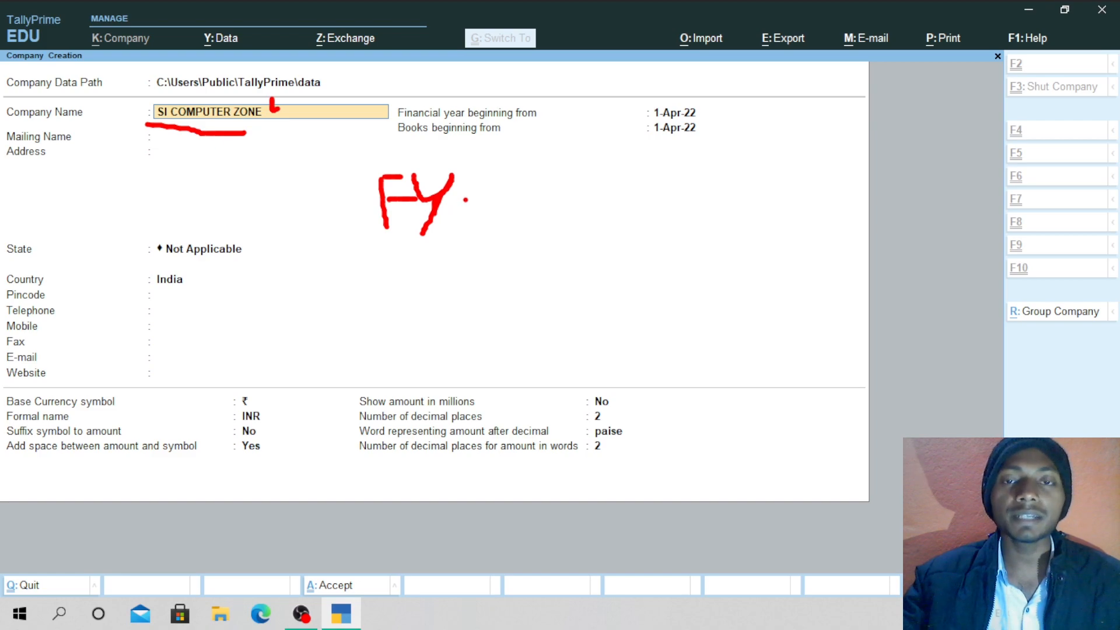
{"action": "mouse_move", "coordinate": [465, 190]}
{"action": "left_mouse_down"}
{"action": "mouse_move", "coordinate": [464, 210]}
{"action": "mouse_move", "coordinate": [507, 221]}
{"action": "mouse_move", "coordinate": [529, 188]}
{"action": "mouse_move", "coordinate": [620, 228]}
{"action": "left_mouse_up"}
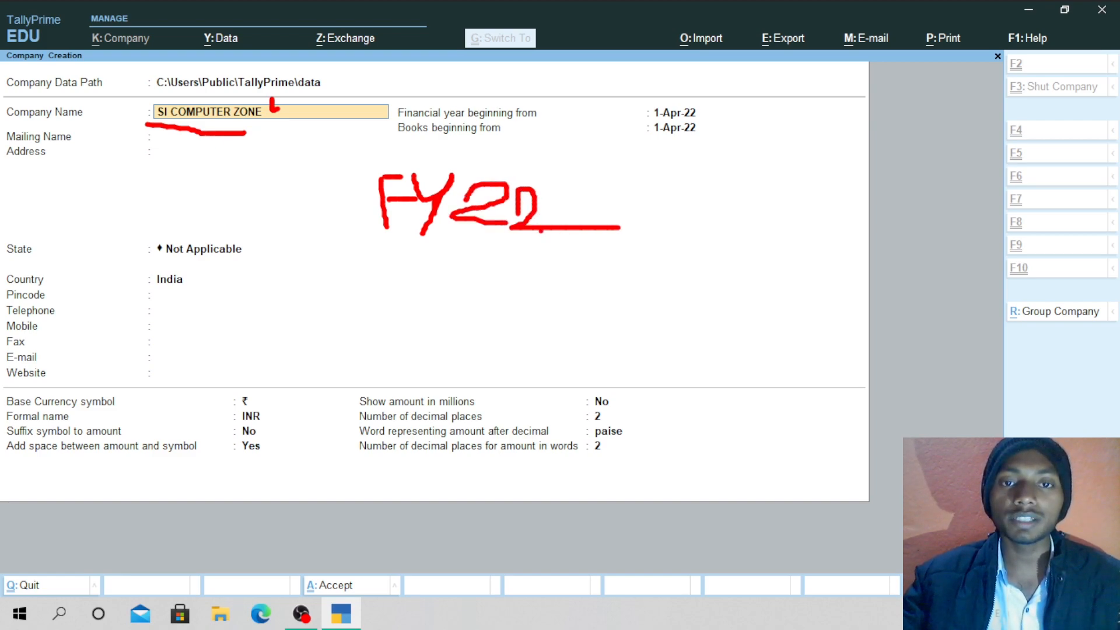
{"action": "left_click_drag", "start_coordinate": [551, 225], "coordinate": [473, 252]}
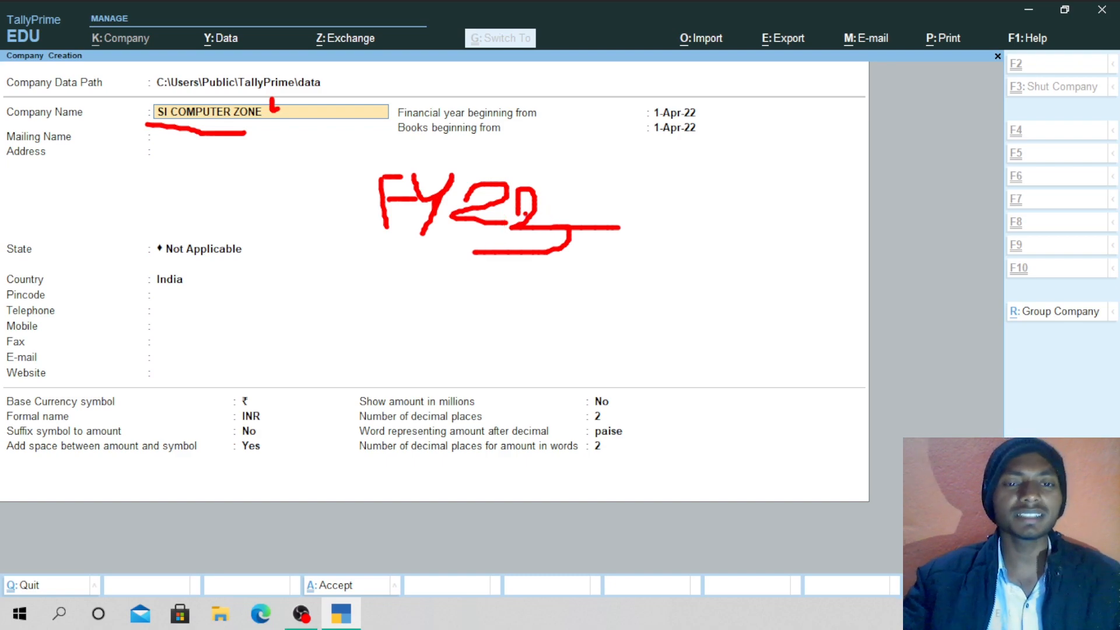
{"action": "key", "text": "ctrl+z"}
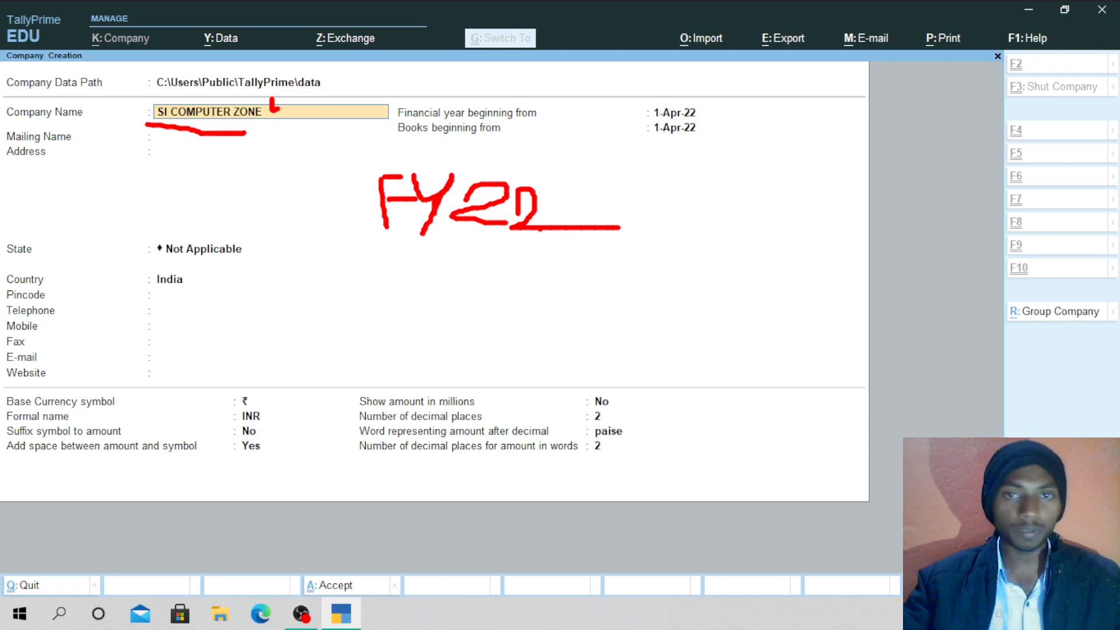
{"action": "key", "text": "ctrl+z"}
{"action": "mouse_move", "coordinate": [540, 178]}
{"action": "left_mouse_down"}
{"action": "mouse_move", "coordinate": [564, 215]}
{"action": "mouse_move", "coordinate": [580, 213]}
{"action": "left_mouse_up"}
{"action": "mouse_move", "coordinate": [595, 180]}
{"action": "left_mouse_down"}
{"action": "mouse_move", "coordinate": [433, 148]}
{"action": "mouse_move", "coordinate": [360, 248]}
{"action": "mouse_move", "coordinate": [568, 217]}
{"action": "mouse_move", "coordinate": [589, 175]}
{"action": "mouse_move", "coordinate": [596, 195]}
{"action": "mouse_move", "coordinate": [630, 173]}
{"action": "left_mouse_up"}
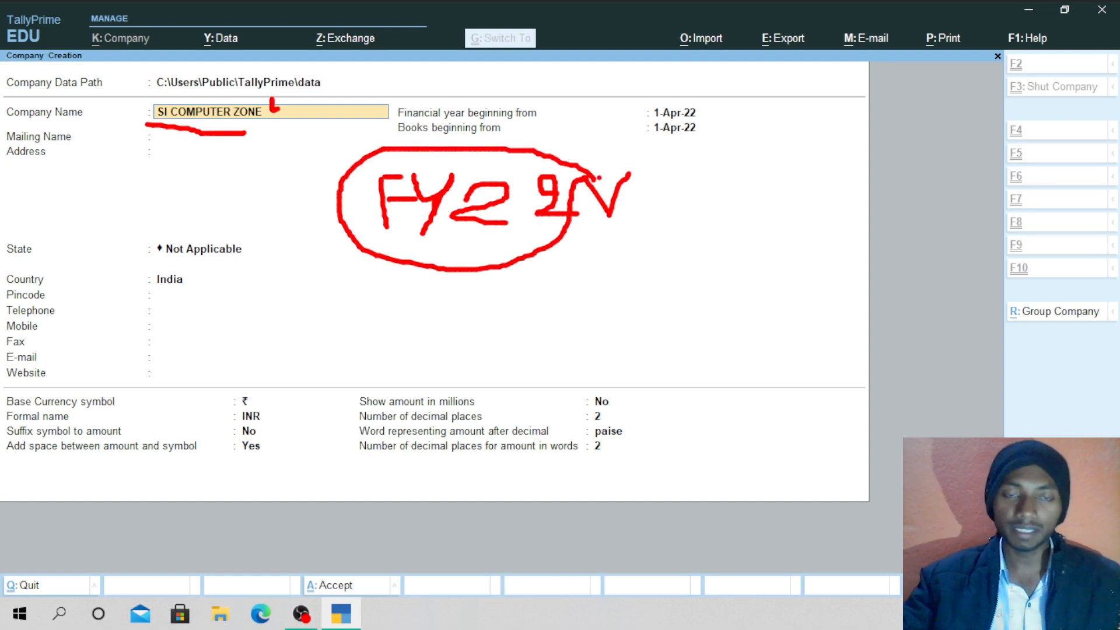
{"action": "key", "text": "Escape"}
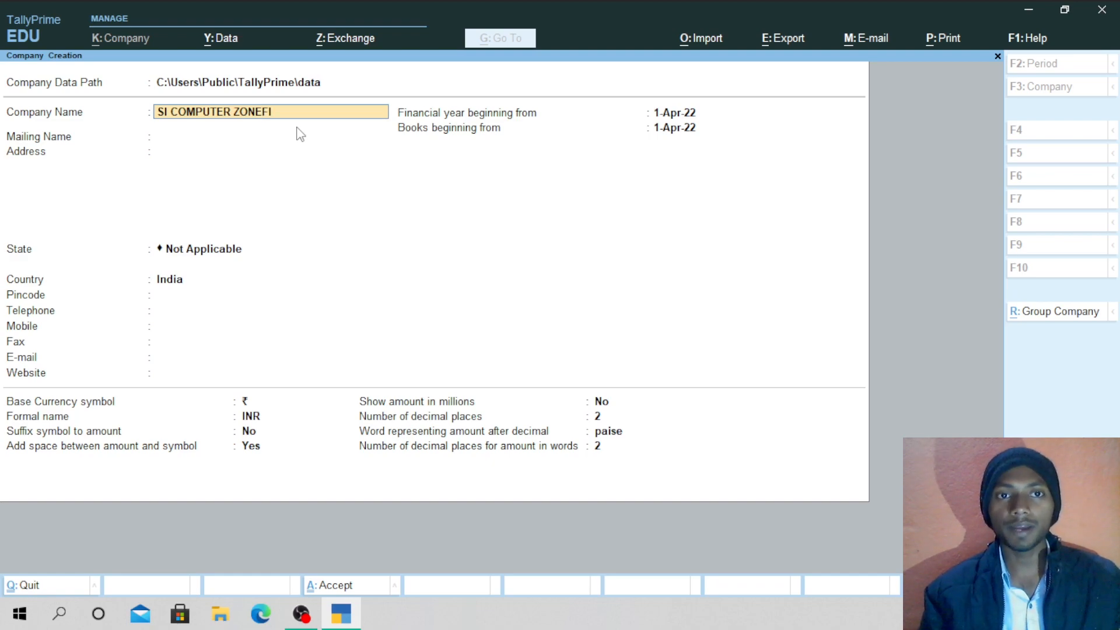
Complete the company name as 'SI COMPUTER ZONE FINANCIAL YEAR 2022' and accept it.
{"action": "key", "text": "BackSpace"}
{"action": "key", "text": "BackSpace"}
{"action": "type", "text": "FI"}
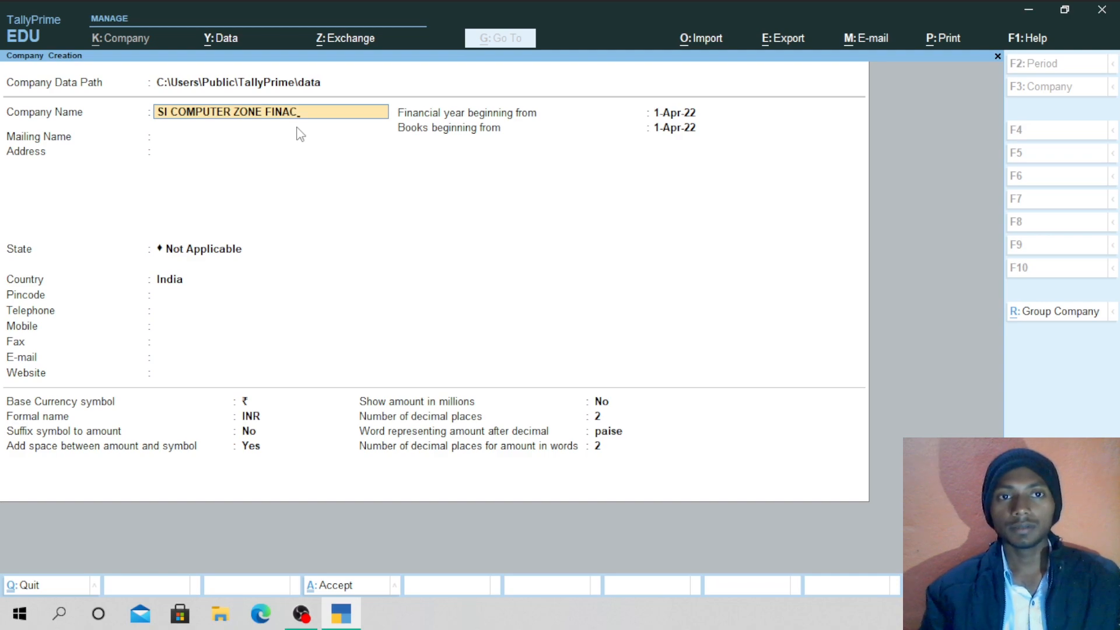
{"action": "type", "text": "NAC"}
{"action": "key", "text": "BackSpace"}
{"action": "type", "text": "NCIAL"}
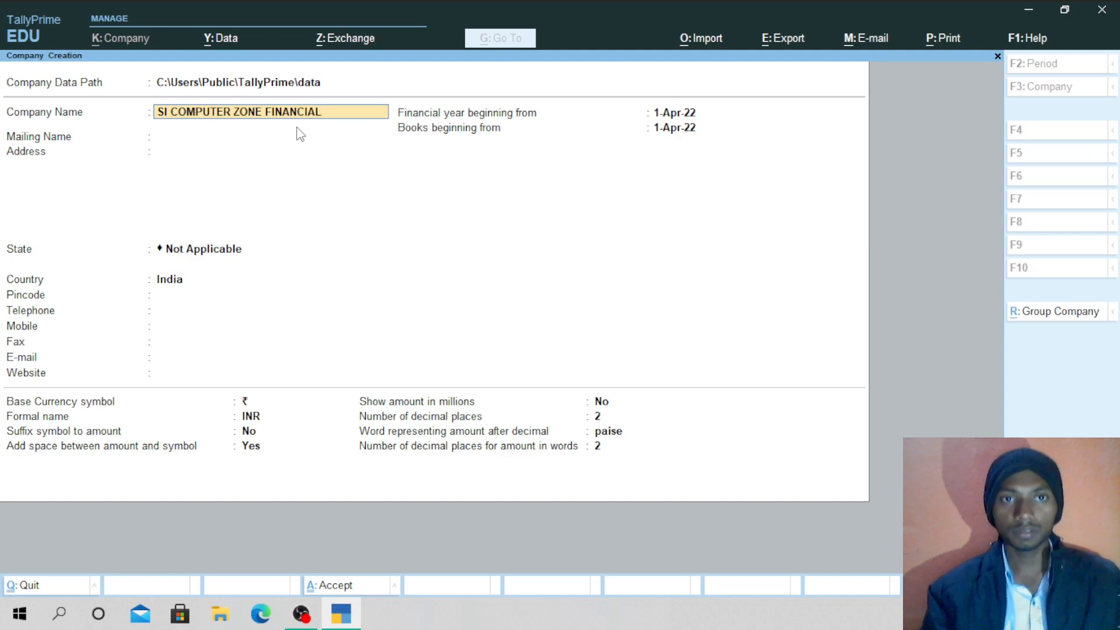
{"action": "type", "text": " YU"}
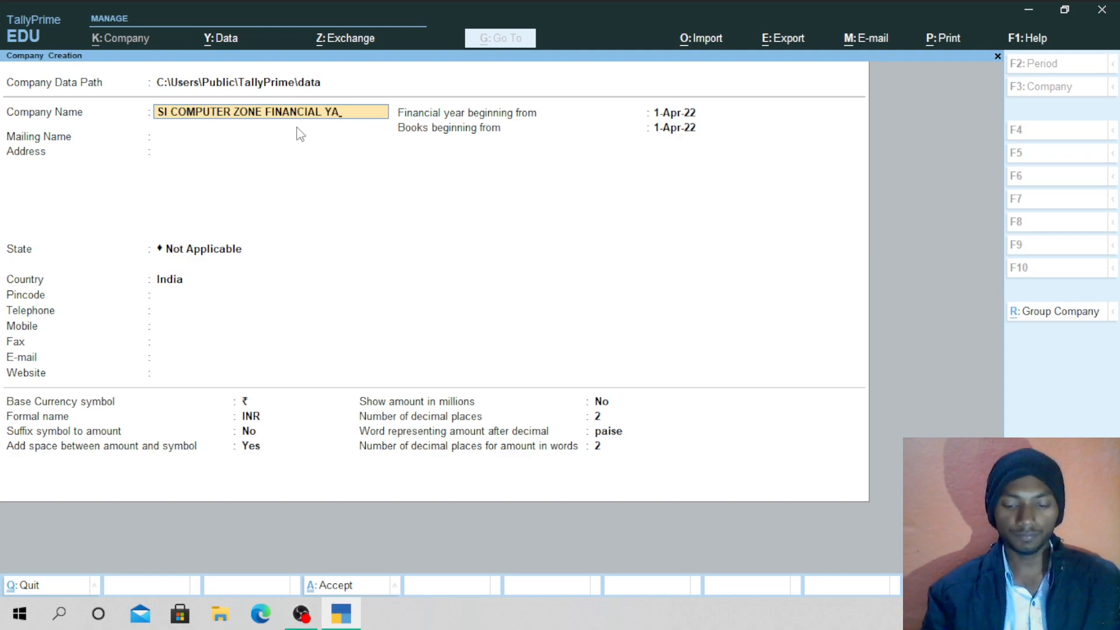
{"action": "key", "text": "BackSpace"}
{"action": "type", "text": "EAR"}
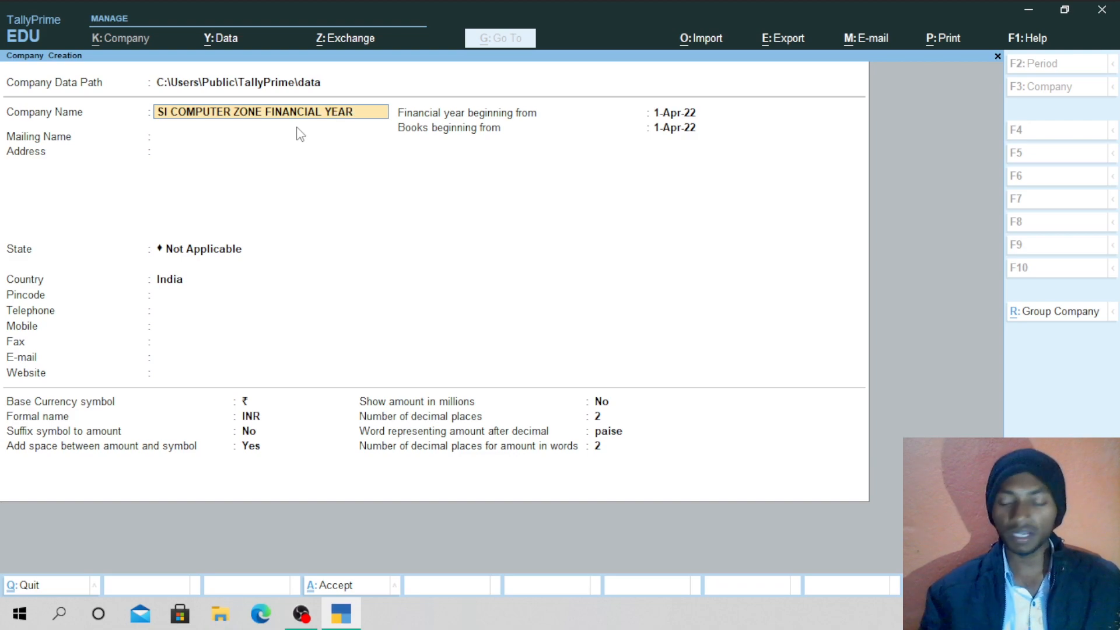
{"action": "type", "text": " 20"}
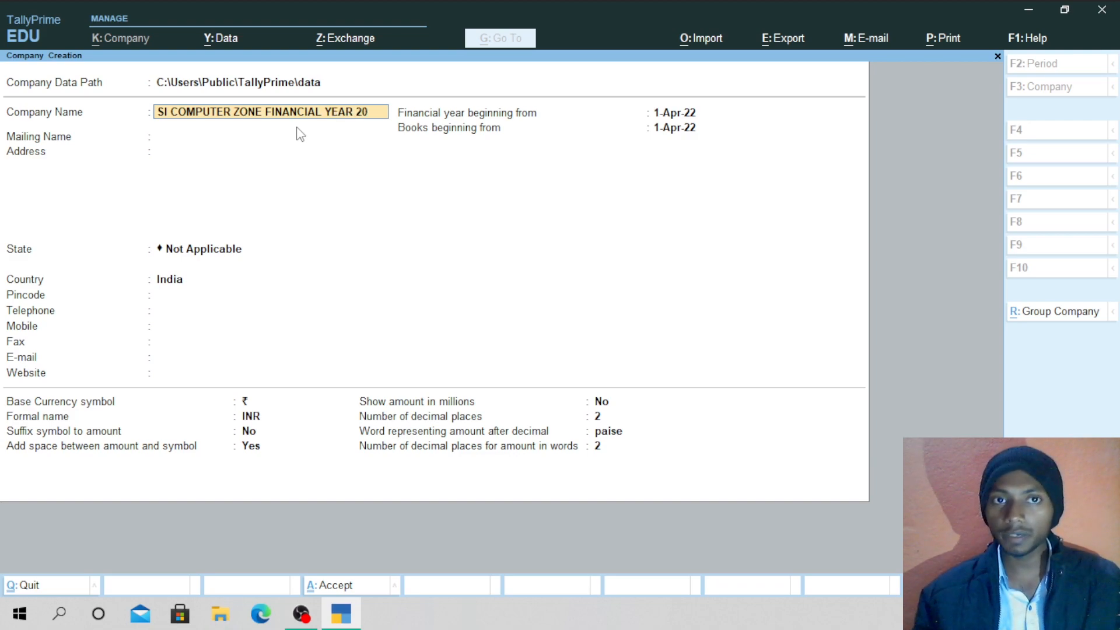
{"action": "type", "text": "22"}
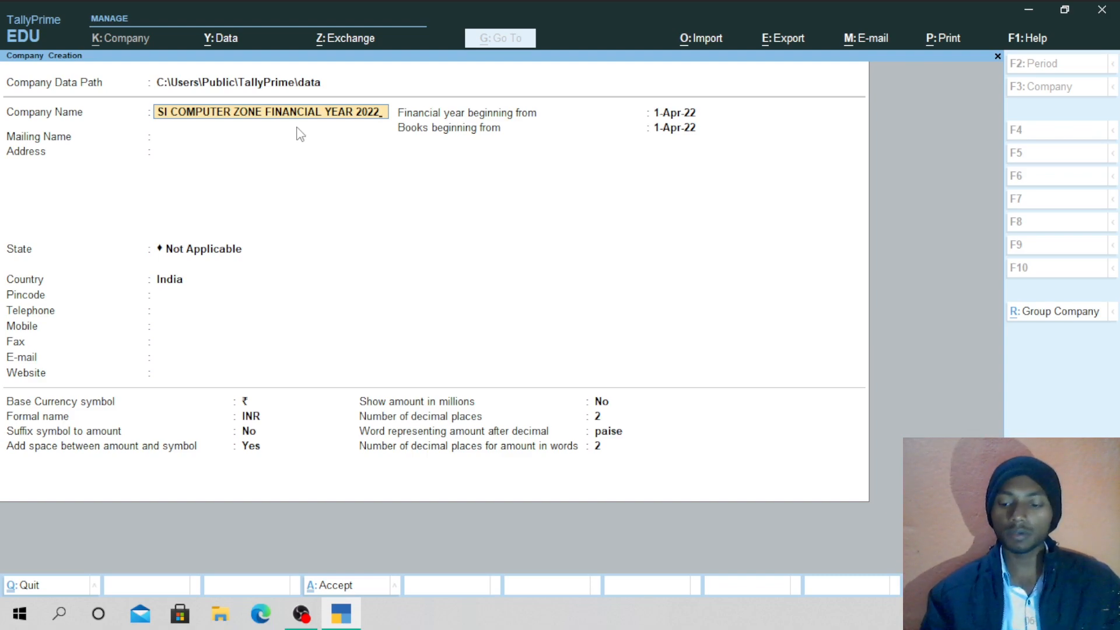
{"action": "key", "text": "Return"}
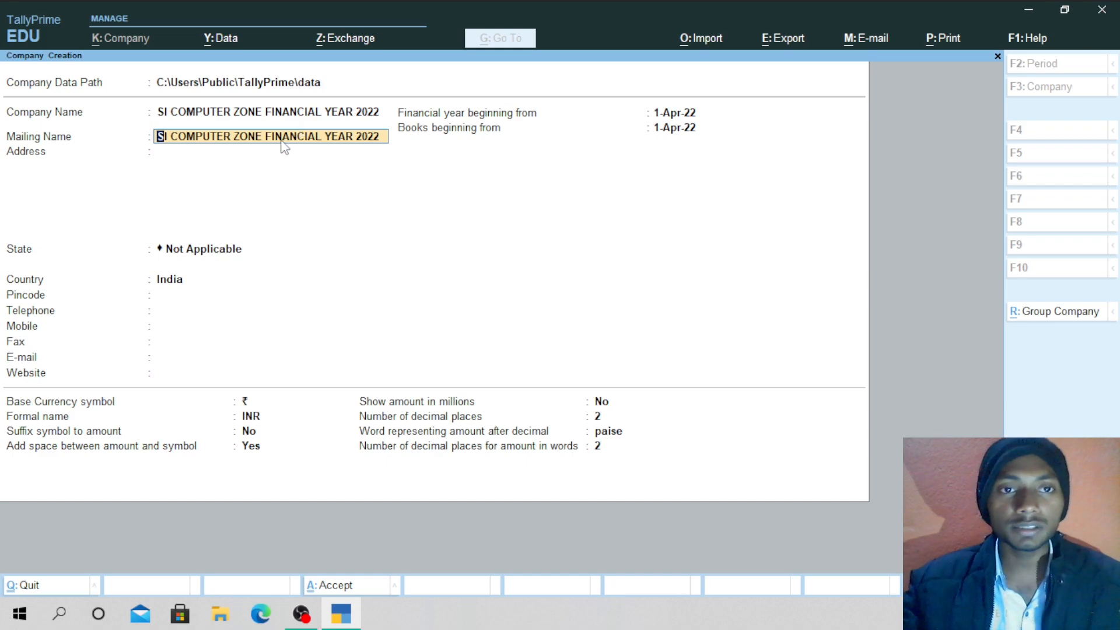
Enter 'SHIVA INSTITUE OF COMPUTER EDUCATION' as the mailing name and accept it.
{"action": "key", "text": "Up"}
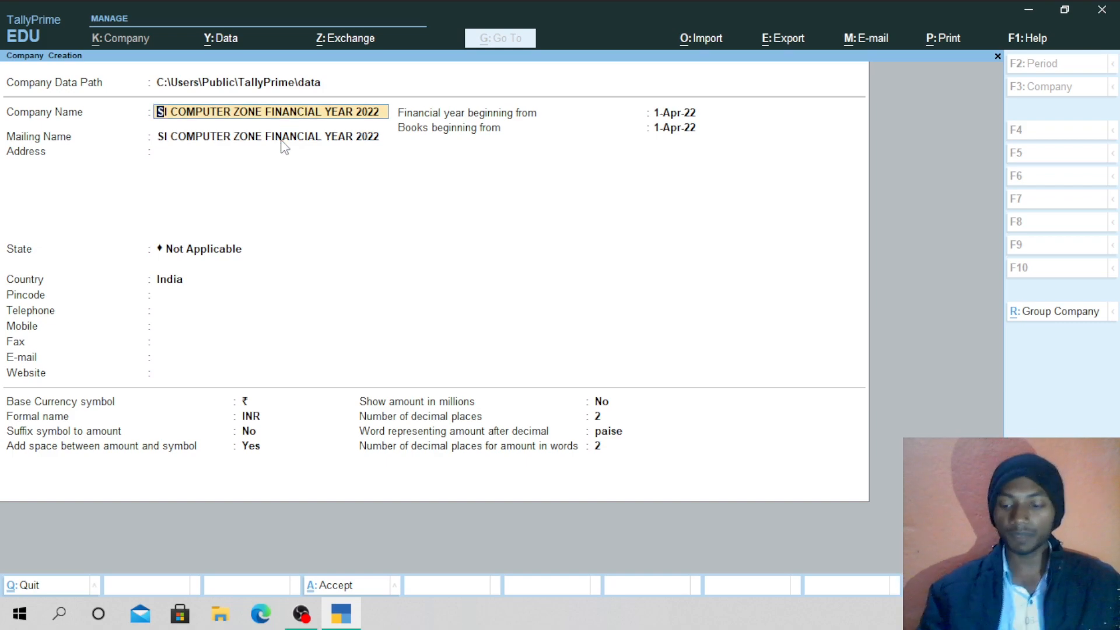
{"action": "key", "text": "Down"}
{"action": "key", "text": "Up"}
{"action": "key", "text": "Down"}
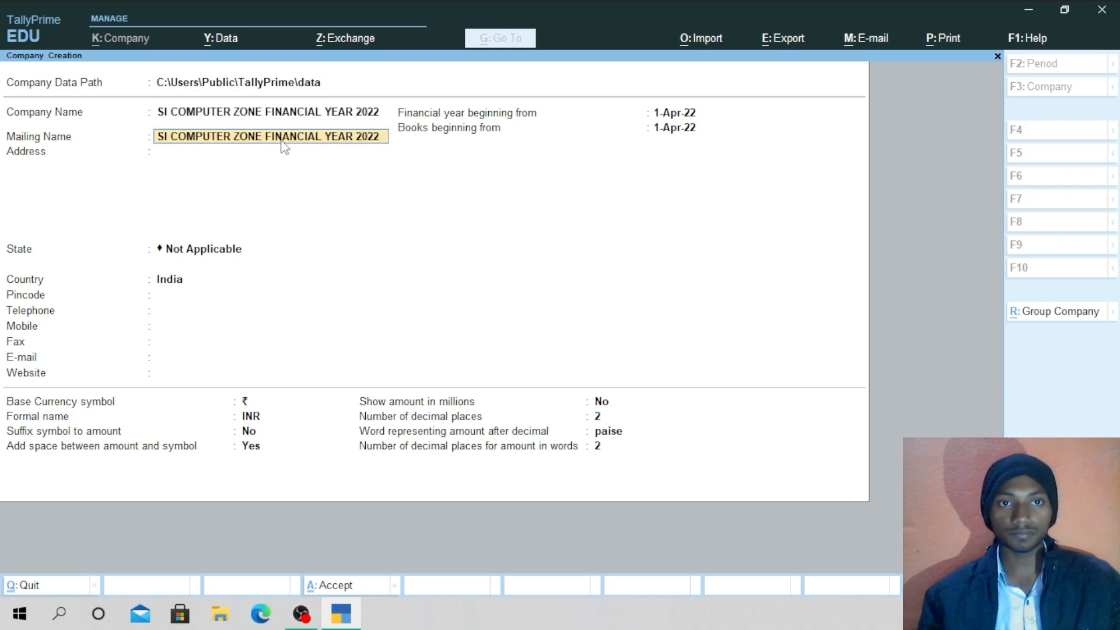
{"action": "type", "text": "S"}
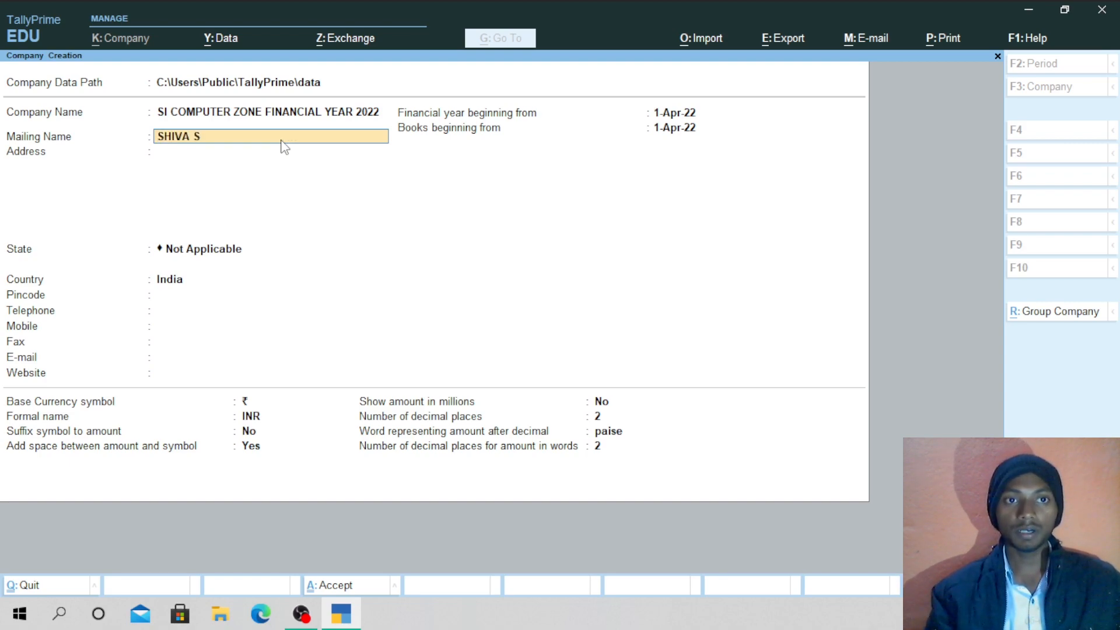
{"action": "type", "text": "HIVA "}
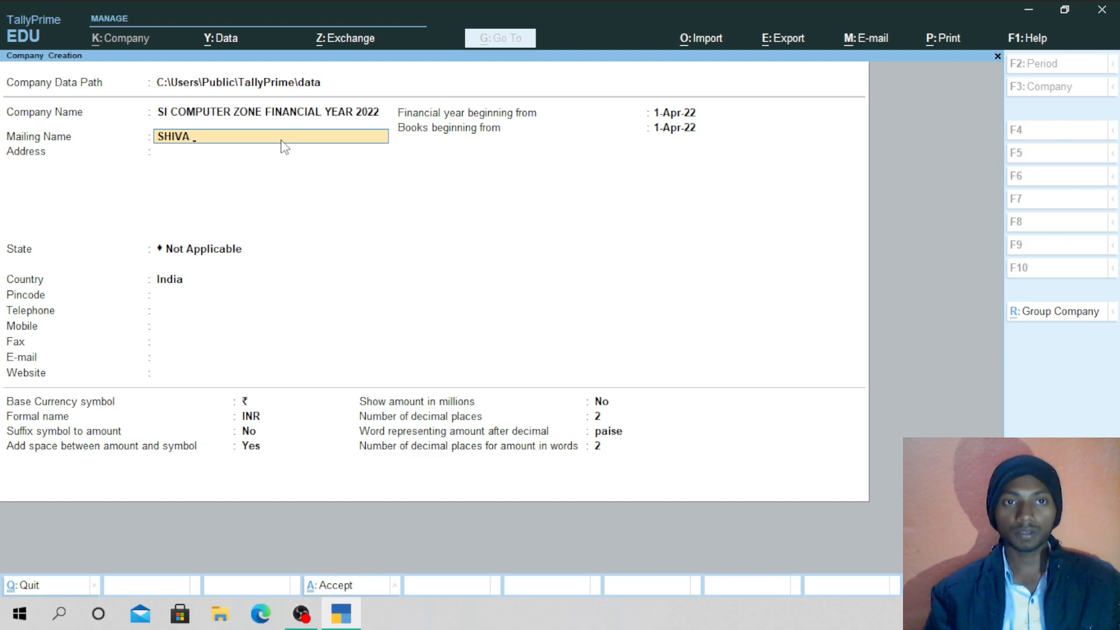
{"action": "type", "text": "INS"}
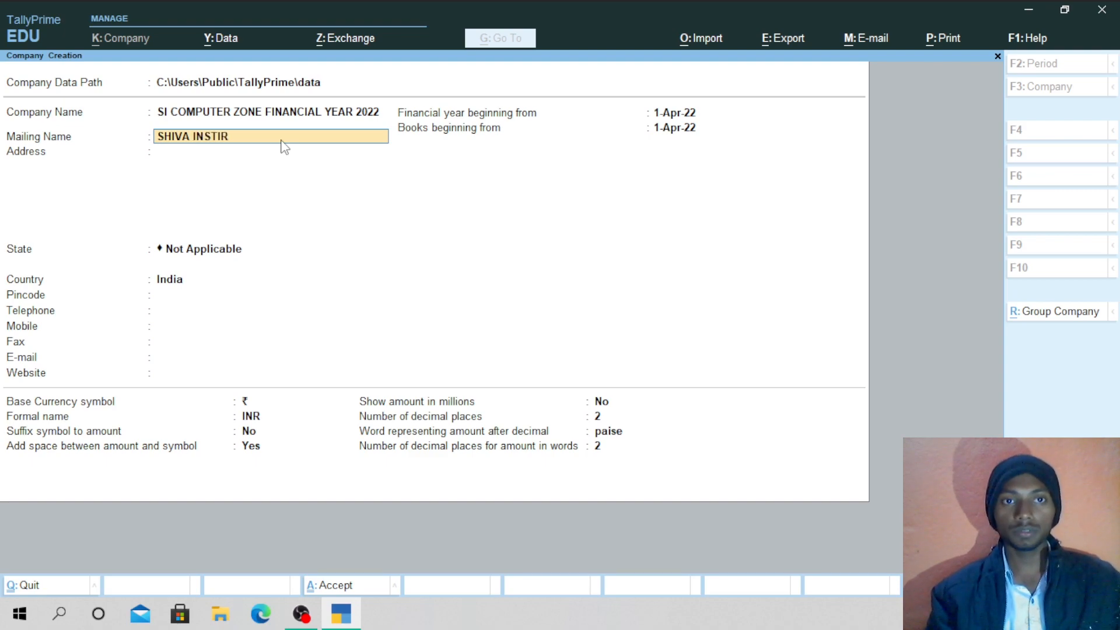
{"action": "type", "text": "TITUR"}
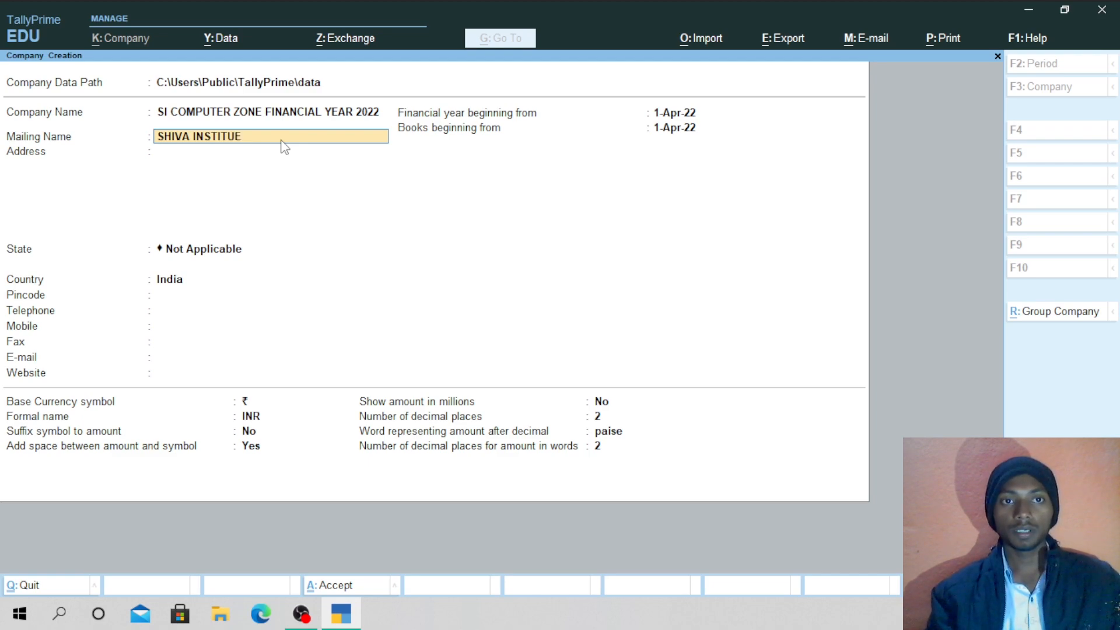
{"action": "type", "text": " OF CO"}
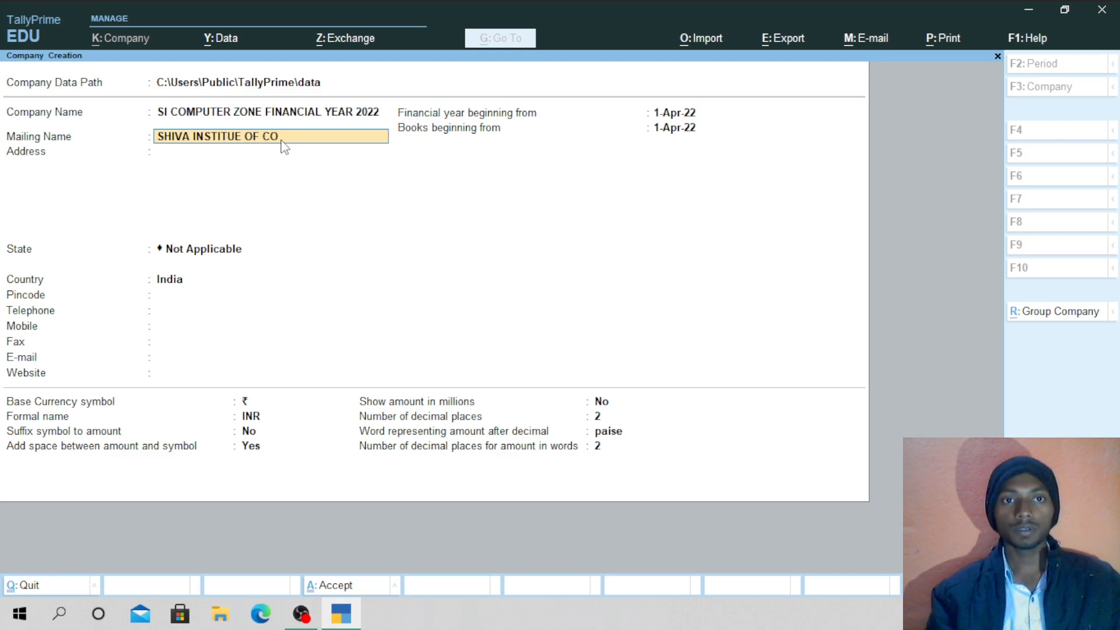
{"action": "type", "text": "MPUTRE"}
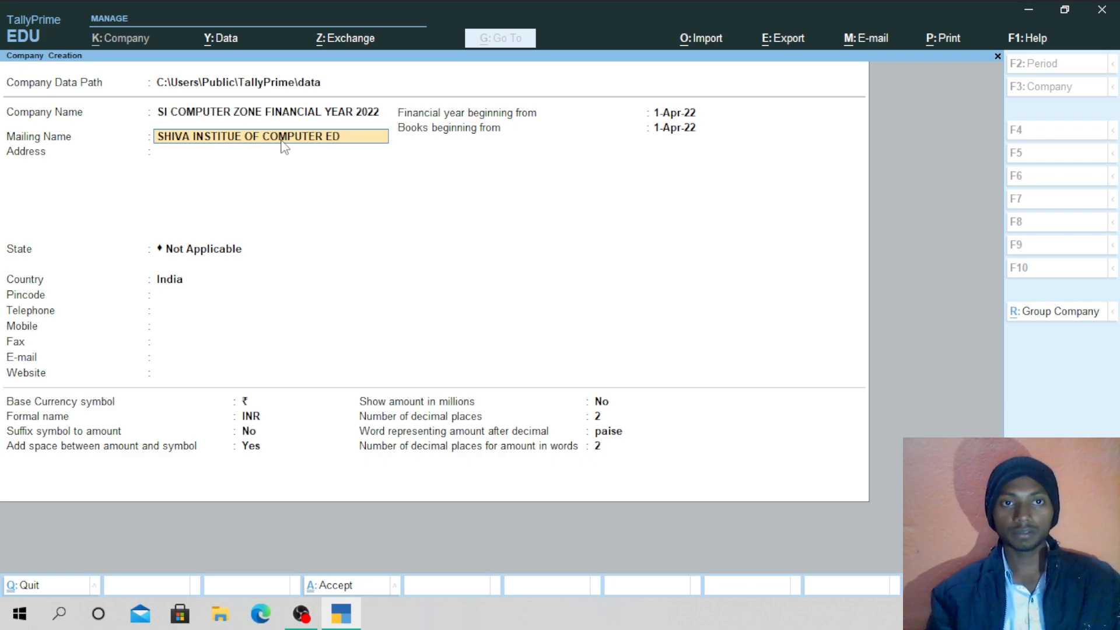
{"action": "type", "text": "TION"}
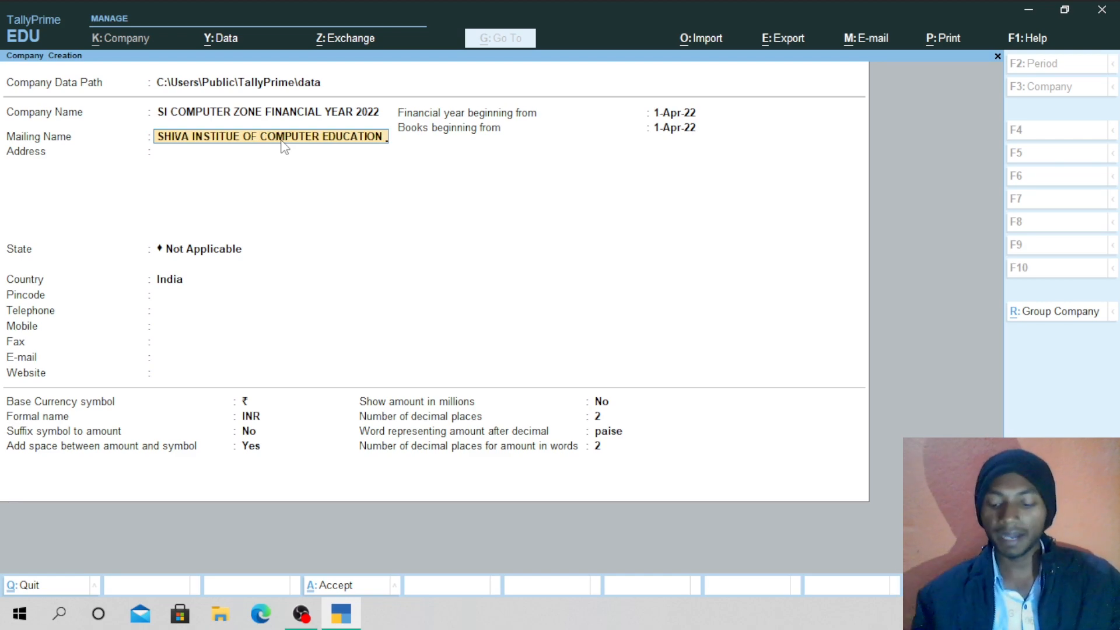
{"action": "key", "text": "Return"}
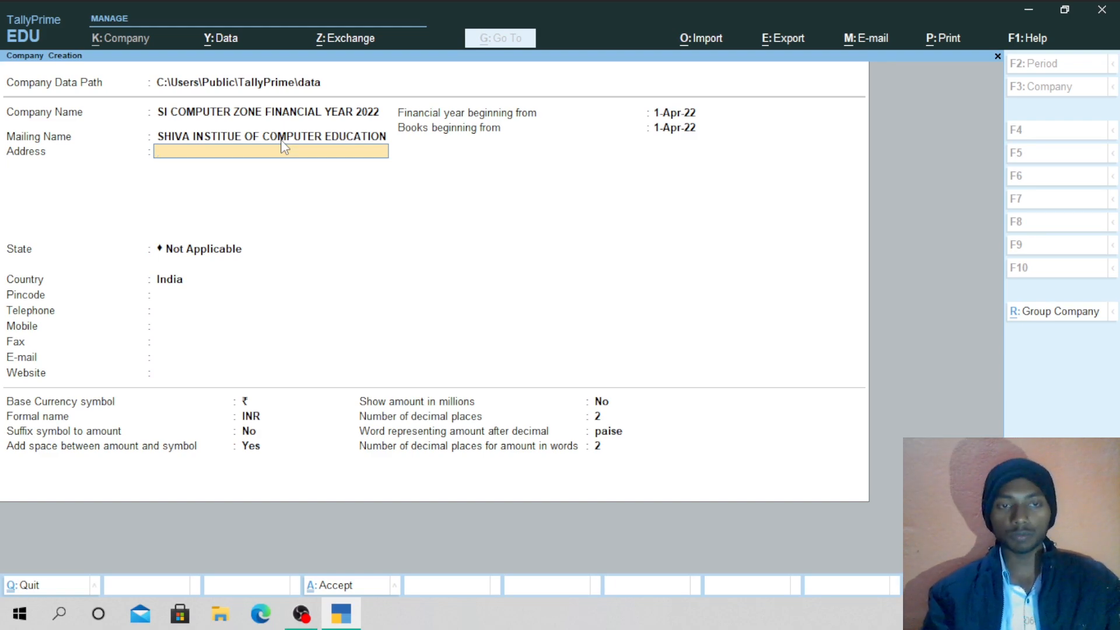
Fill in the remaining company address lines, ending with the PIN code.
{"action": "type", "text": "DA"}
{"action": "key", "text": "BackSpace"}
{"action": "key", "text": "BackSpace"}
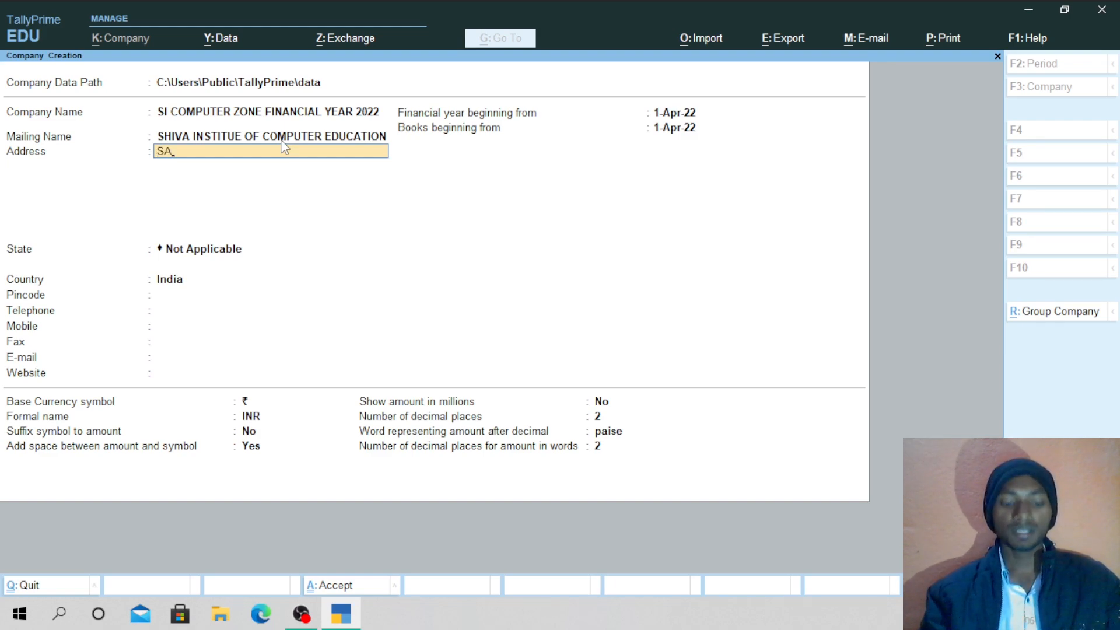
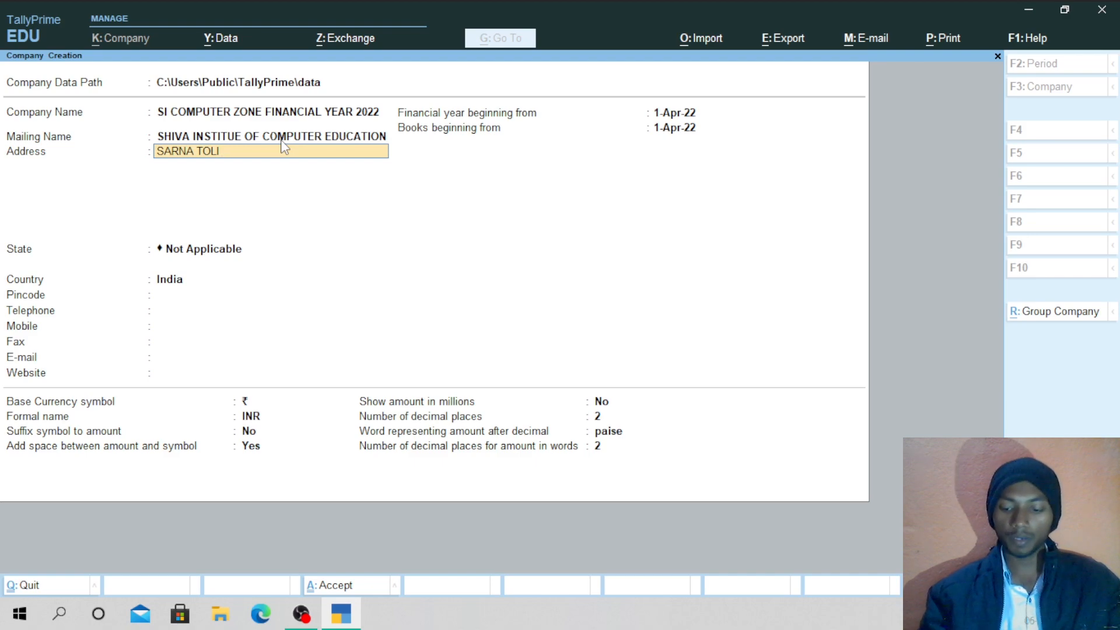
{"action": "key", "text": "Return"}
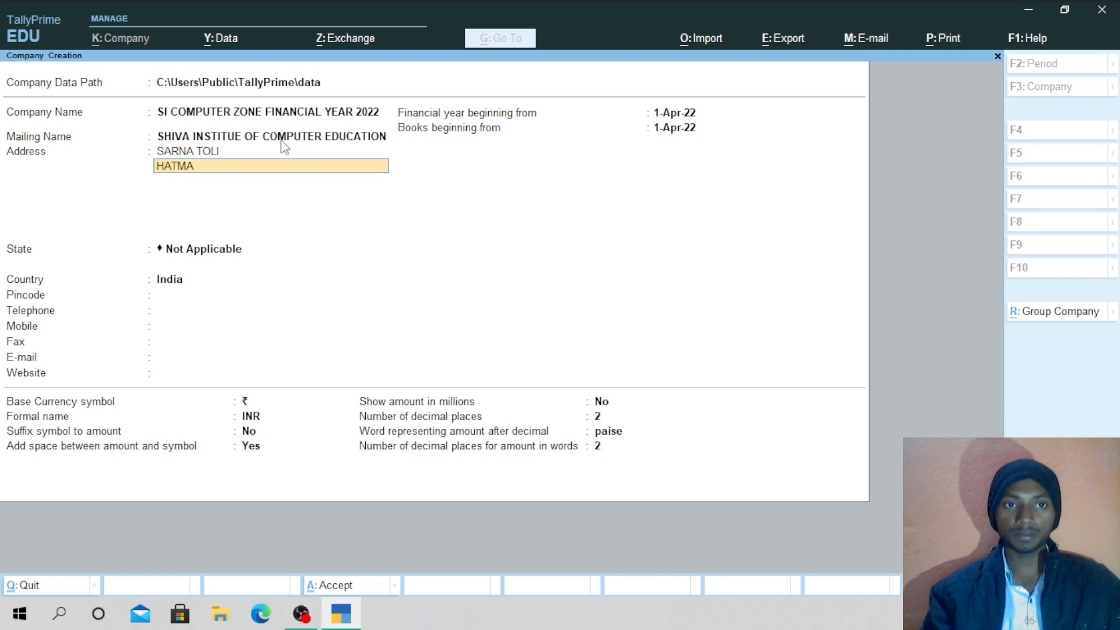
{"action": "key", "text": "Return"}
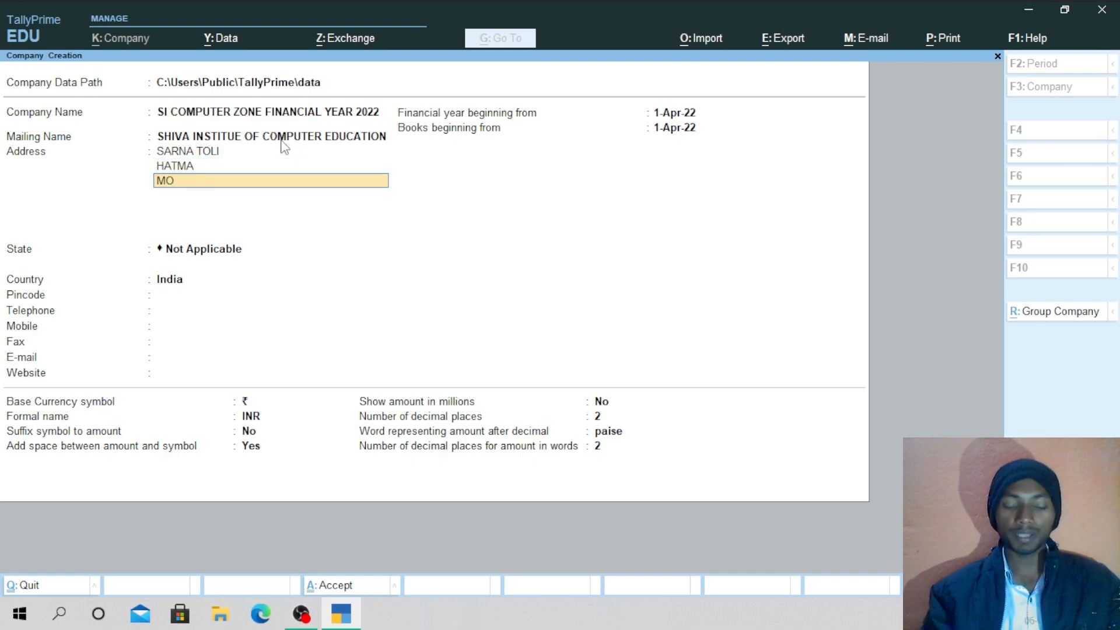
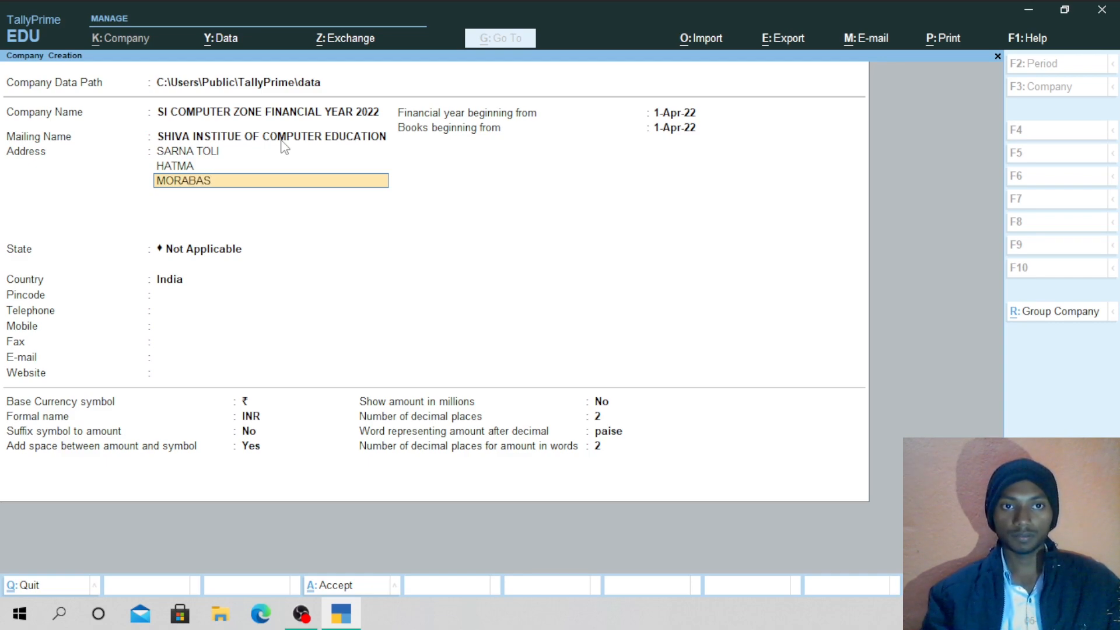
{"action": "key", "text": "Return"}
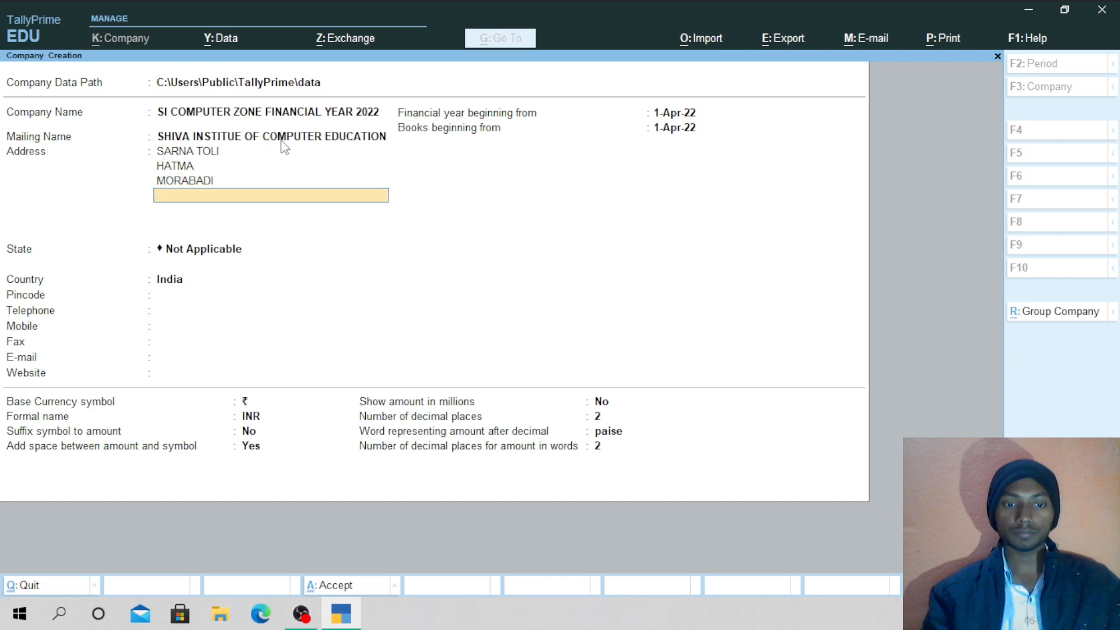
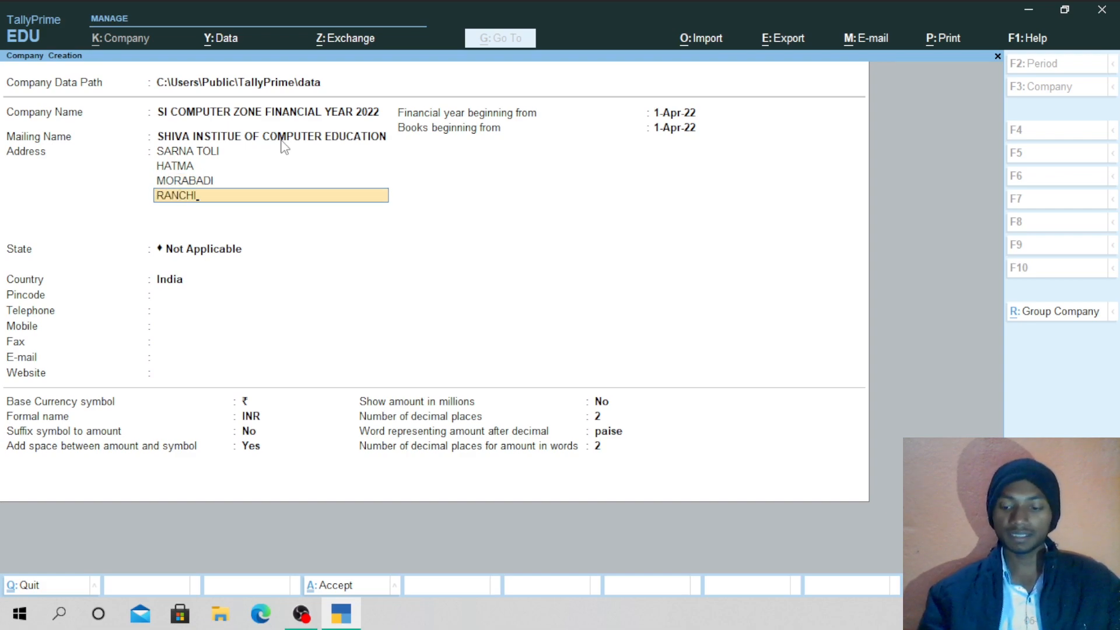
{"action": "key", "text": "Return"}
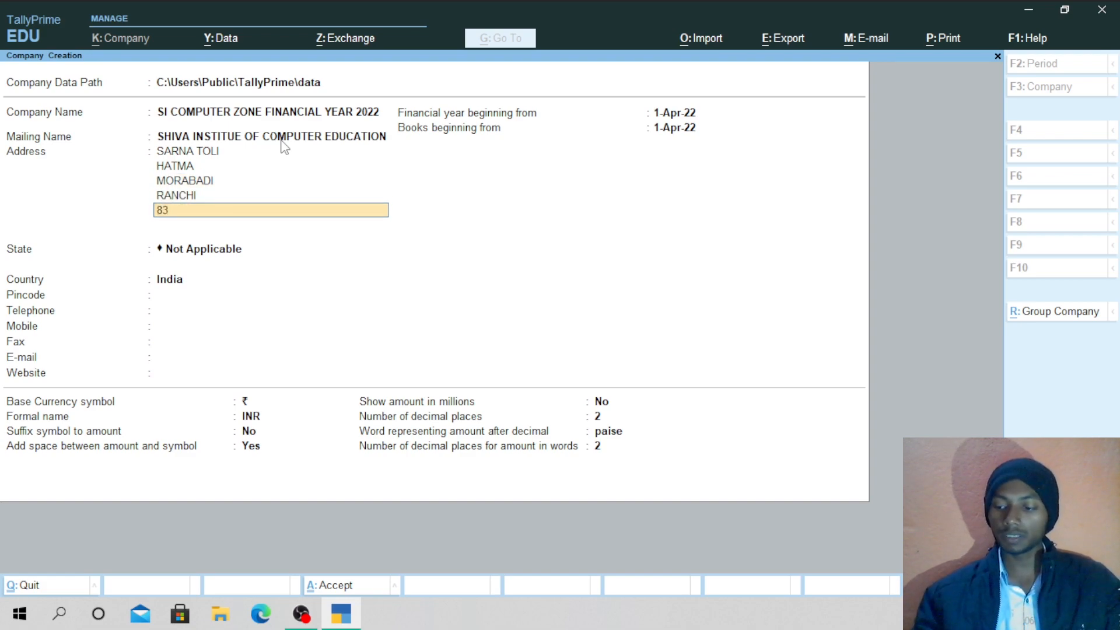
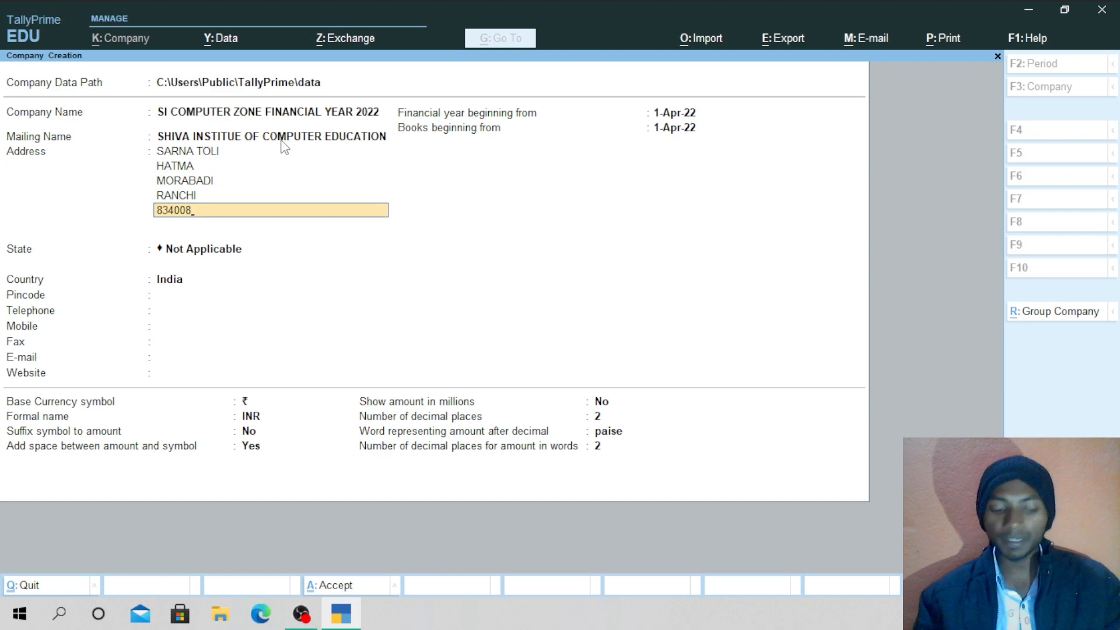
{"action": "key", "text": "Return"}
{"action": "key", "text": "Return"}
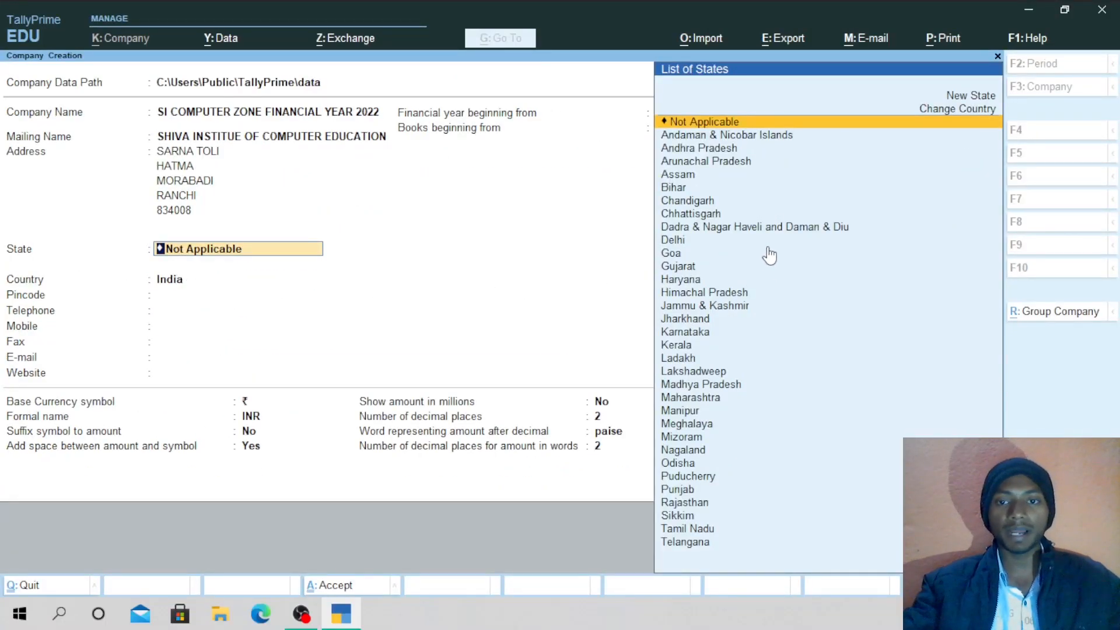
Select Jharkhand as the state and set the country back to India after briefly picking Hong Kong.
{"action": "key", "text": "Down"}
{"action": "key", "text": "Down"}
{"action": "key", "text": "Down"}
{"action": "key", "text": "Down"}
{"action": "key", "text": "Down"}
{"action": "key", "text": "Down"}
{"action": "key", "text": "Down"}
{"action": "key", "text": "Down"}
{"action": "key", "text": "Down"}
{"action": "key", "text": "Down"}
{"action": "key", "text": "Down"}
{"action": "key", "text": "Down"}
{"action": "key", "text": "Down"}
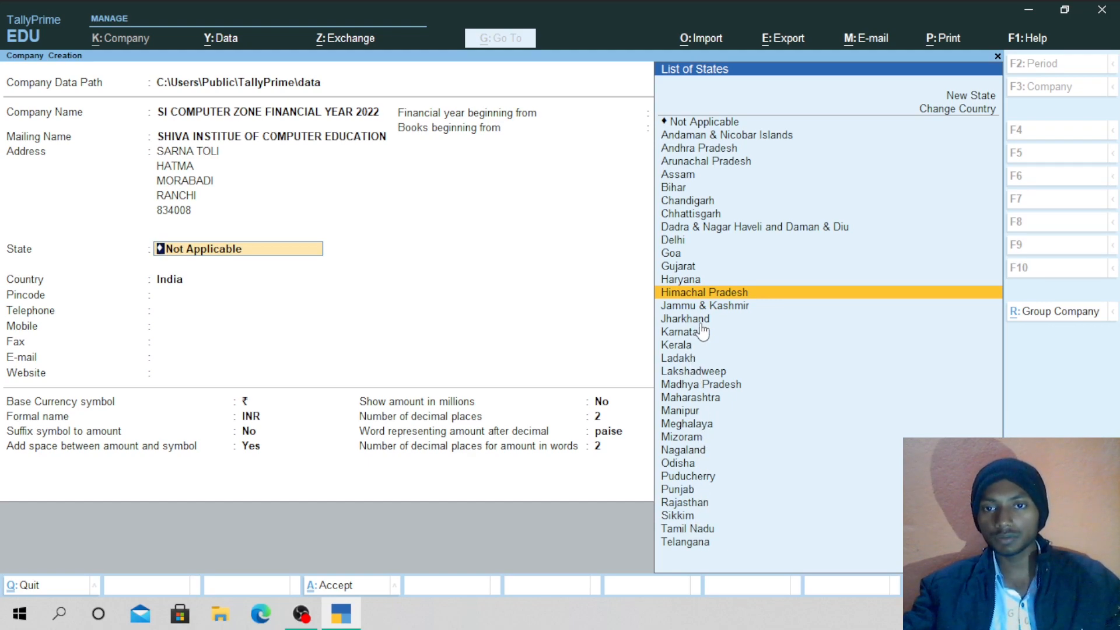
{"action": "key", "text": "Down"}
{"action": "key", "text": "Down"}
{"action": "key", "text": "Return"}
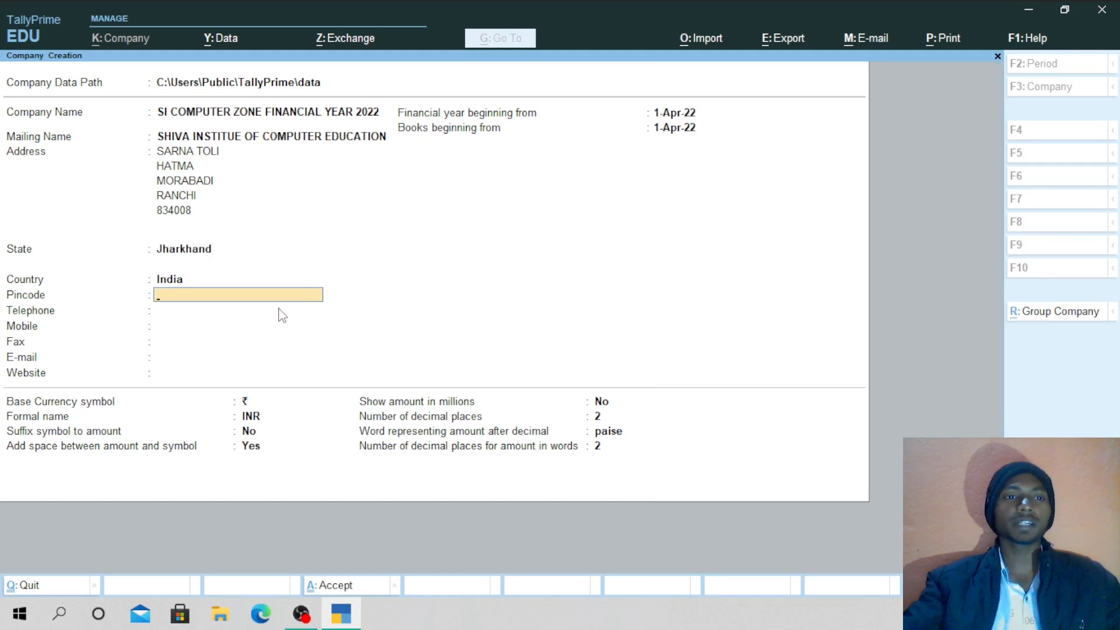
{"action": "left_click", "coordinate": [177, 283]}
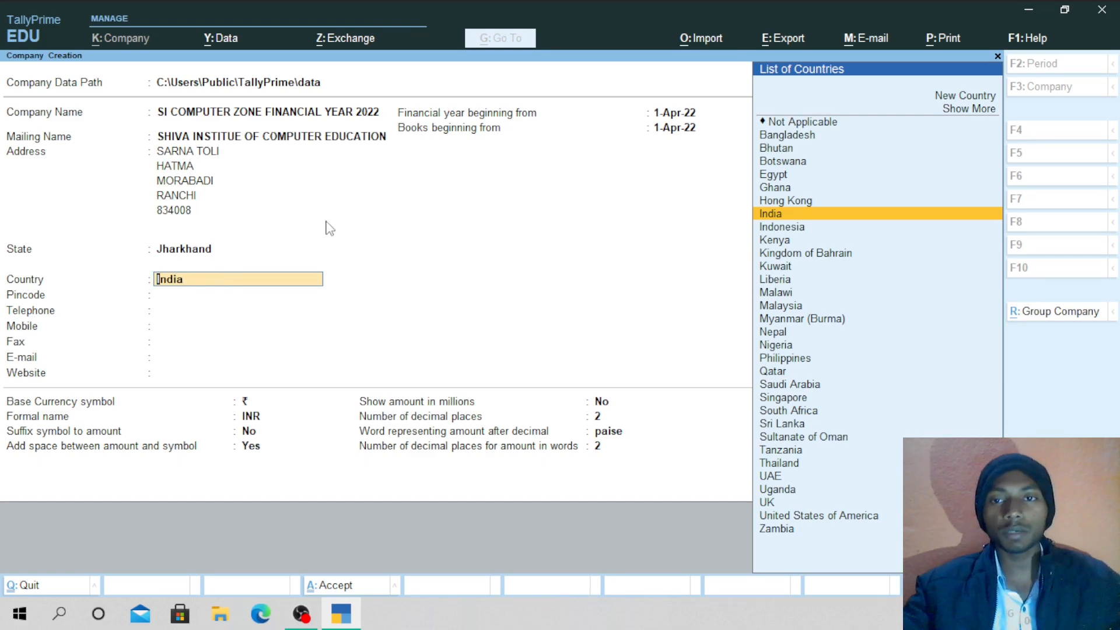
{"action": "left_click", "coordinate": [806, 204]}
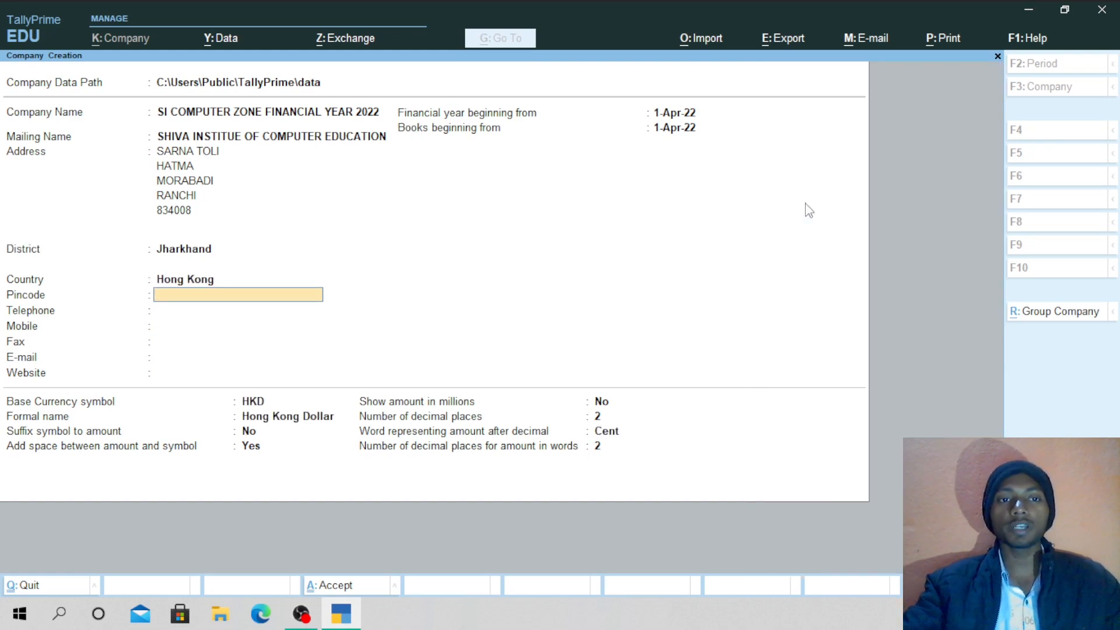
{"action": "left_click", "coordinate": [184, 280]}
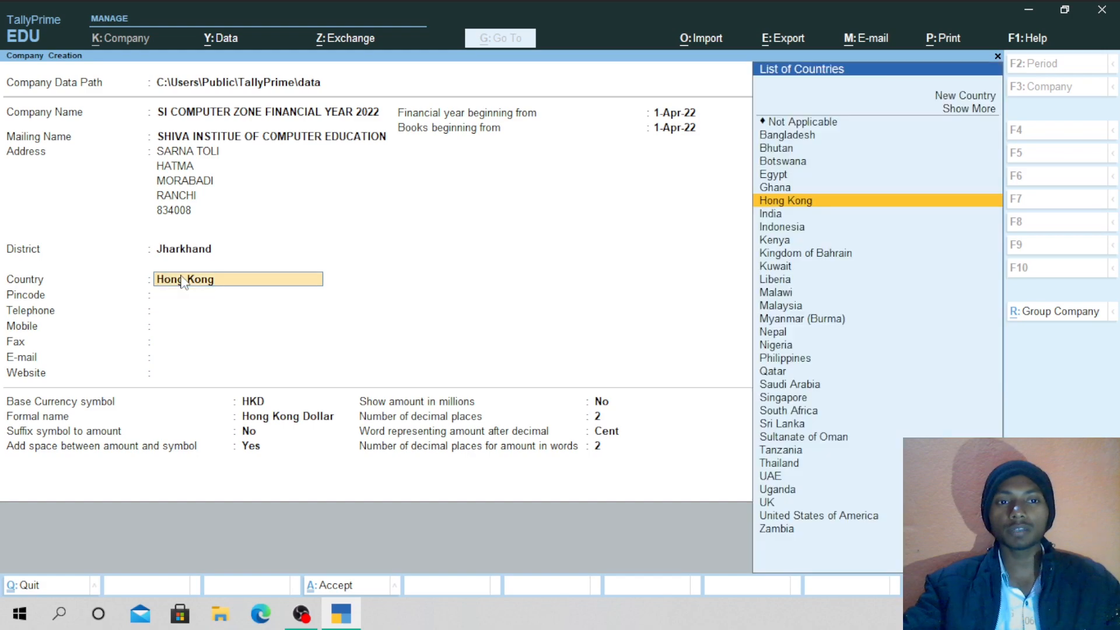
{"action": "left_click", "coordinate": [784, 217]}
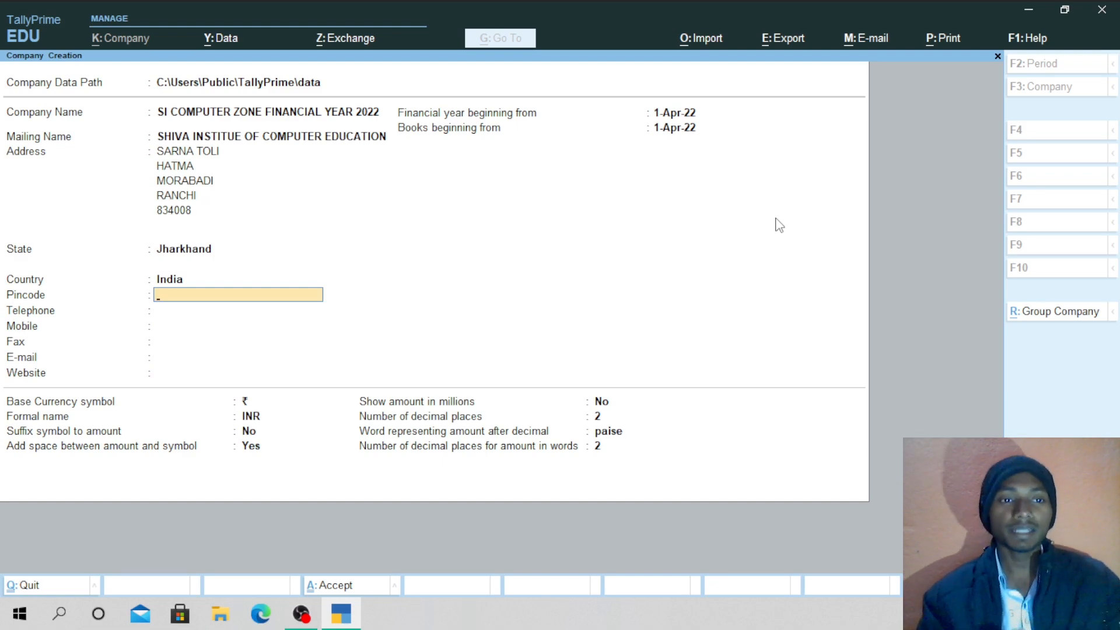
Enter the company's pincode and mobile number, leaving telephone, fax and e-mail blank.
{"action": "type", "text": "834008"}
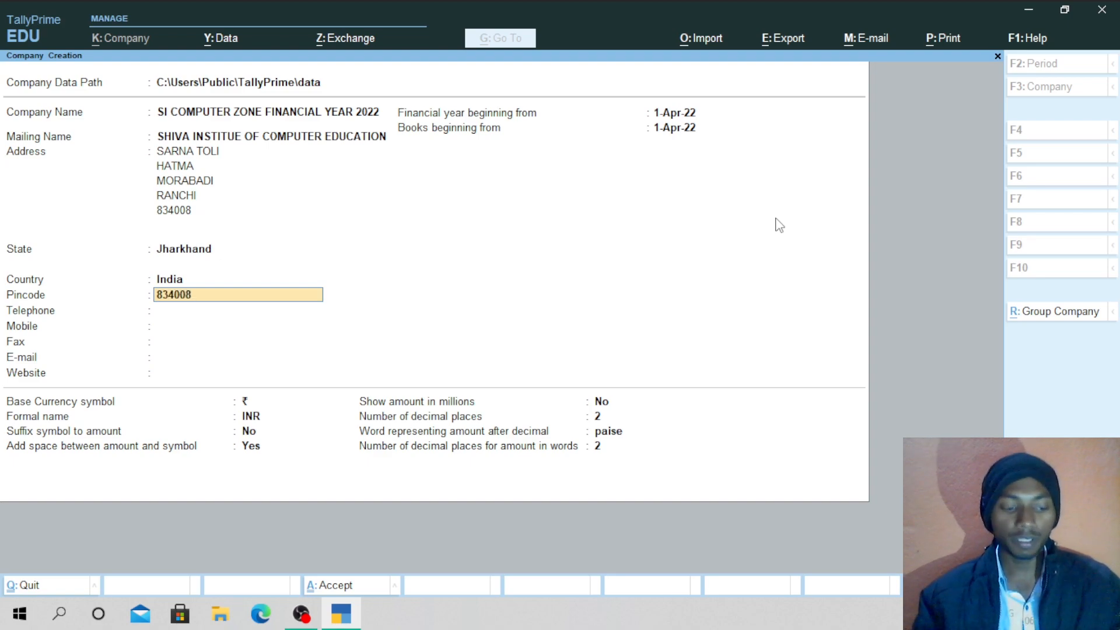
{"action": "key", "text": "Return"}
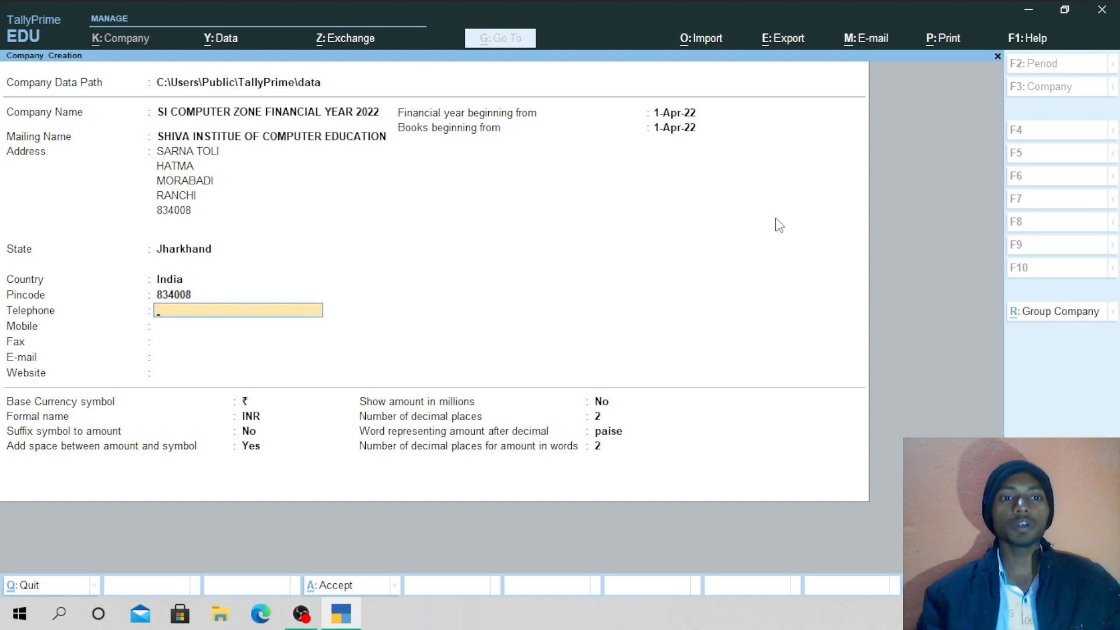
{"action": "key", "text": "Return"}
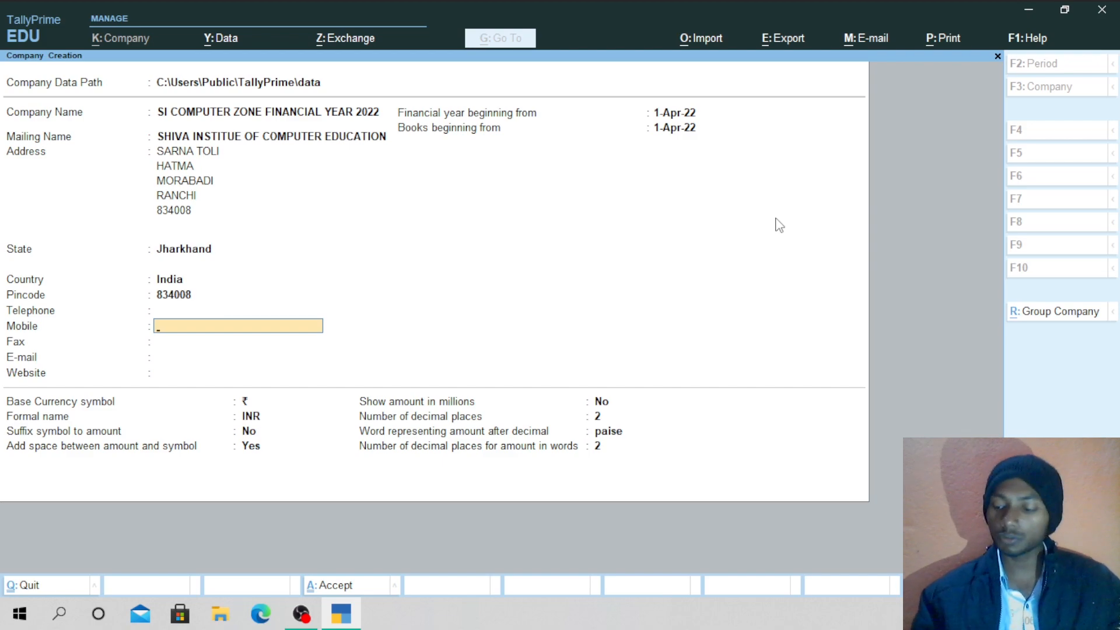
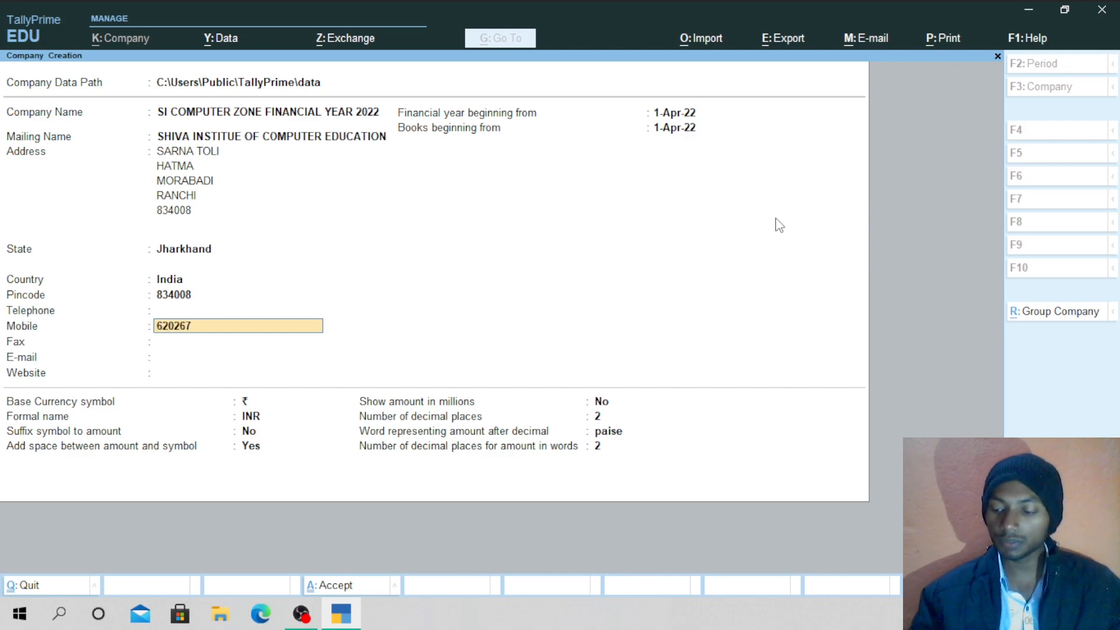
{"action": "key", "text": "Return"}
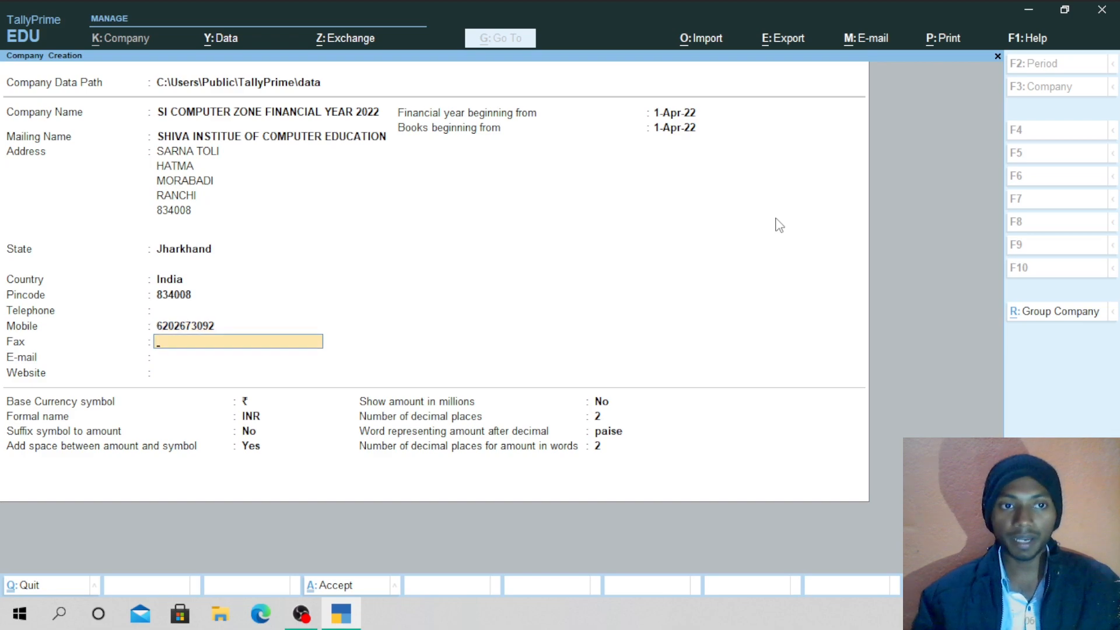
{"action": "key", "text": "Return"}
{"action": "key", "text": "Return"}
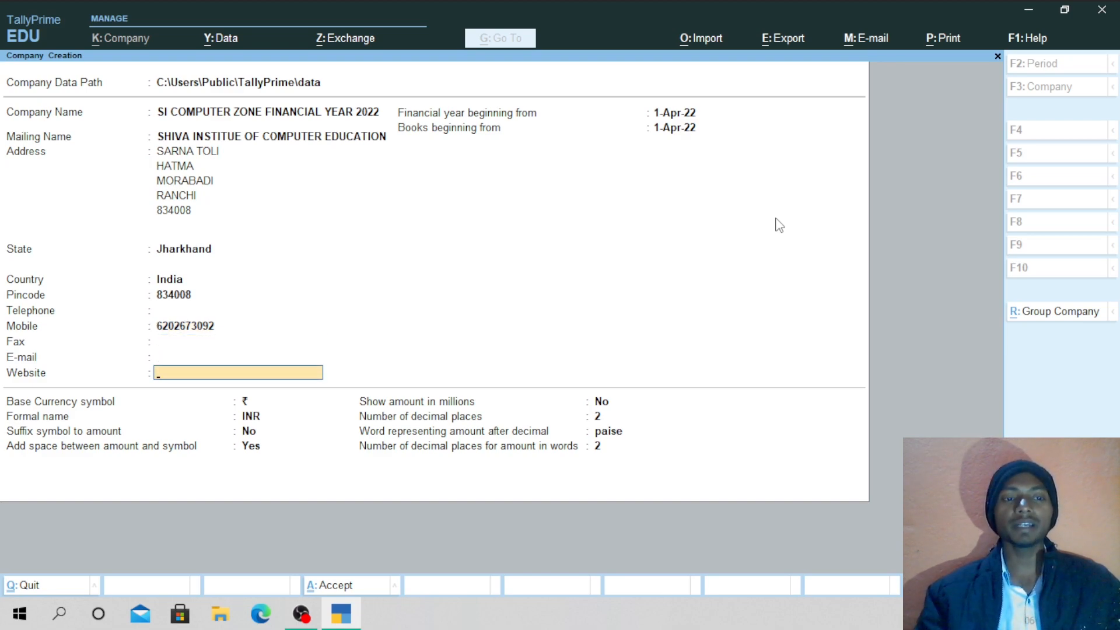
{"action": "key", "text": "Return"}
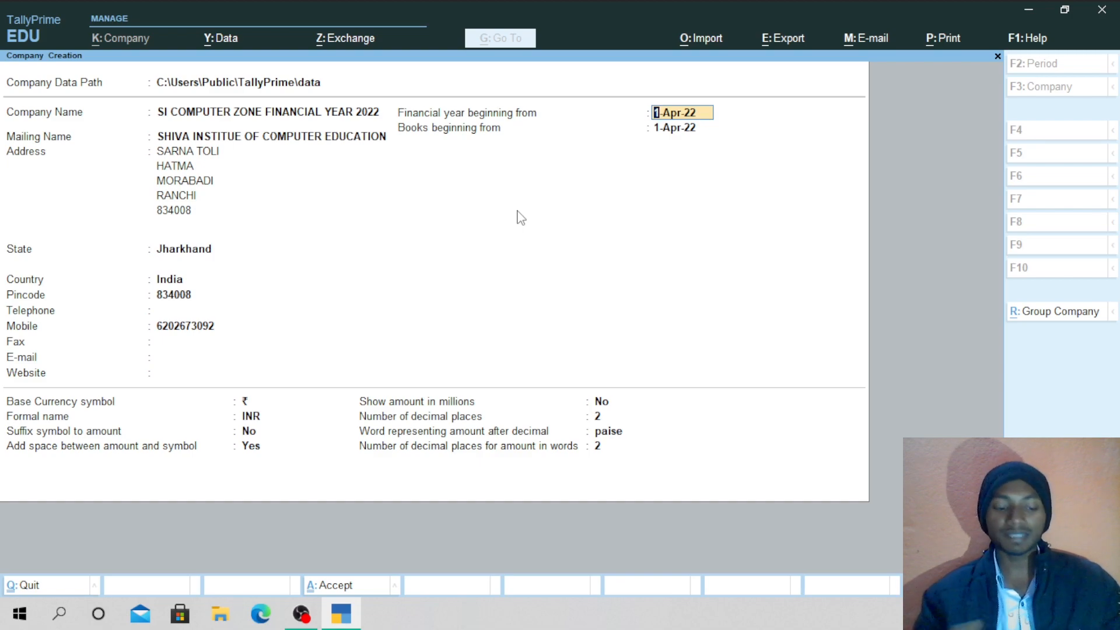
{"action": "key", "text": "ctrl"}
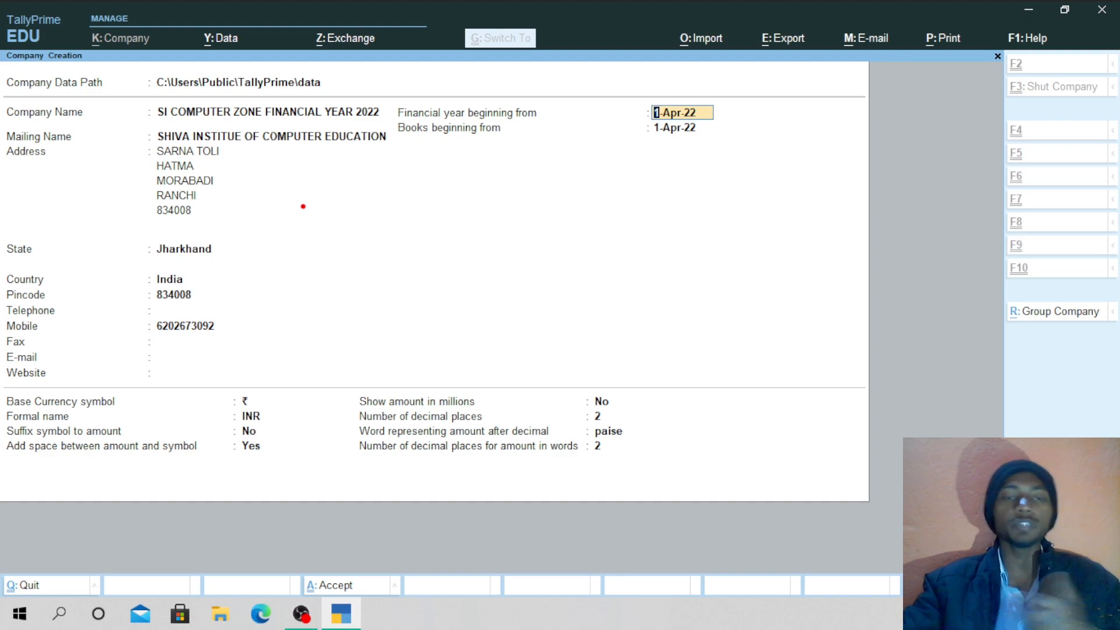
{"action": "mouse_move", "coordinate": [304, 206]}
{"action": "left_mouse_down"}
{"action": "mouse_move", "coordinate": [315, 183]}
{"action": "mouse_move", "coordinate": [330, 213]}
{"action": "mouse_move", "coordinate": [376, 182]}
{"action": "mouse_move", "coordinate": [333, 221]}
{"action": "mouse_move", "coordinate": [380, 213]}
{"action": "mouse_move", "coordinate": [409, 225]}
{"action": "mouse_move", "coordinate": [474, 216]}
{"action": "mouse_move", "coordinate": [535, 182]}
{"action": "mouse_move", "coordinate": [561, 213]}
{"action": "mouse_move", "coordinate": [577, 196]}
{"action": "mouse_move", "coordinate": [570, 211]}
{"action": "mouse_move", "coordinate": [600, 216]}
{"action": "left_mouse_up"}
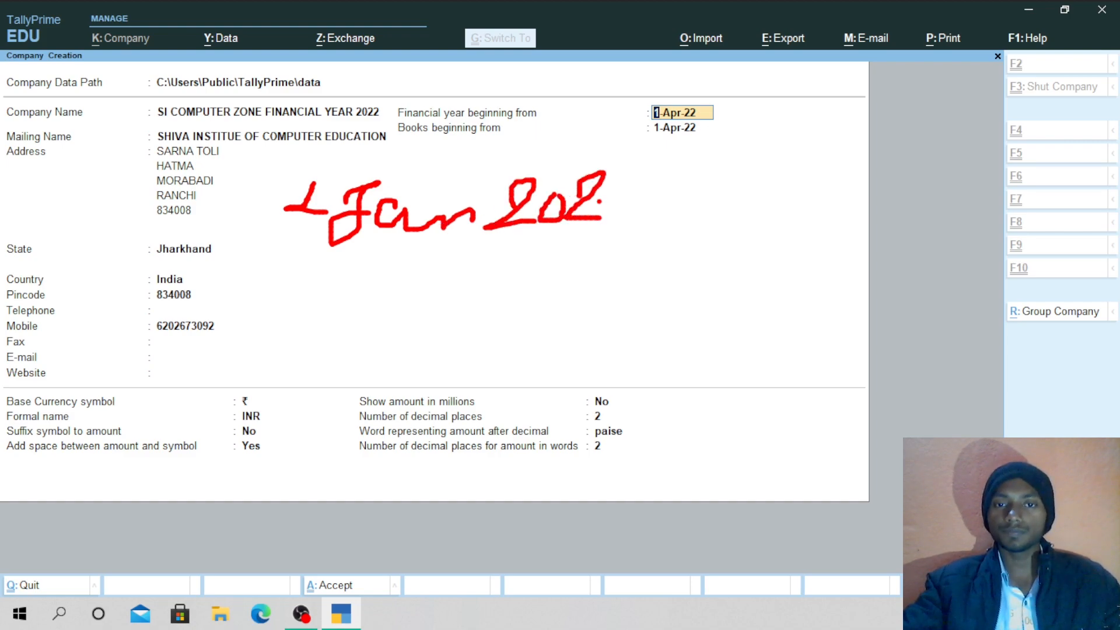
{"action": "mouse_move", "coordinate": [597, 175]}
{"action": "left_mouse_down"}
{"action": "mouse_move", "coordinate": [624, 186]}
{"action": "mouse_move", "coordinate": [592, 222]}
{"action": "left_mouse_up"}
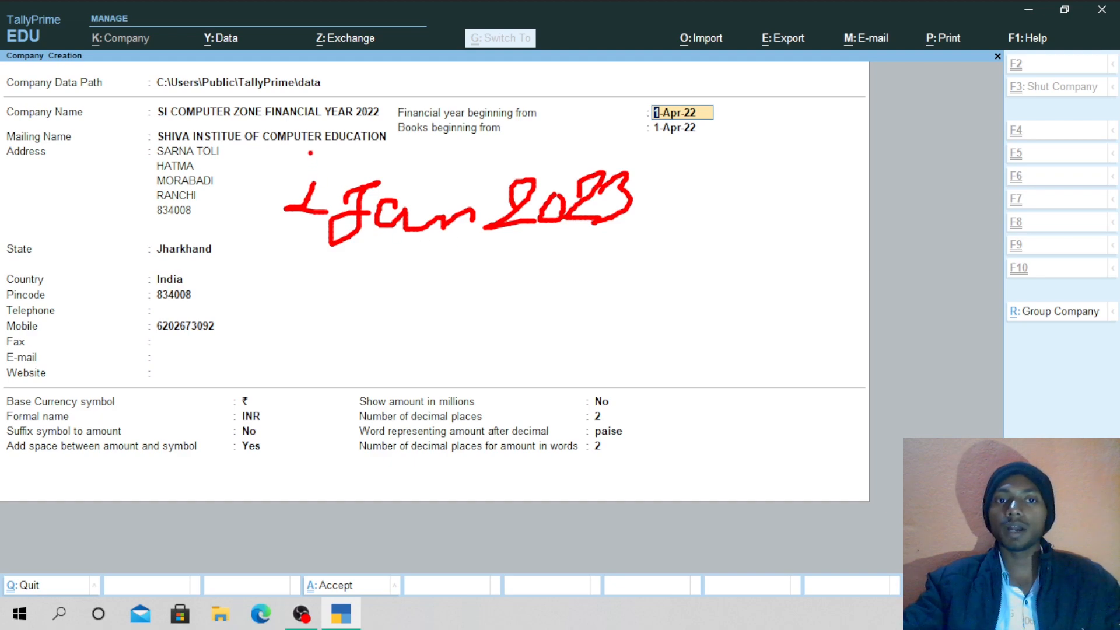
{"action": "mouse_move", "coordinate": [310, 153]}
{"action": "left_mouse_down"}
{"action": "mouse_move", "coordinate": [352, 270]}
{"action": "mouse_move", "coordinate": [545, 303]}
{"action": "mouse_move", "coordinate": [653, 156]}
{"action": "mouse_move", "coordinate": [343, 159]}
{"action": "left_mouse_up"}
{"action": "mouse_move", "coordinate": [413, 184]}
{"action": "left_mouse_down"}
{"action": "mouse_move", "coordinate": [461, 208]}
{"action": "mouse_move", "coordinate": [547, 145]}
{"action": "left_mouse_up"}
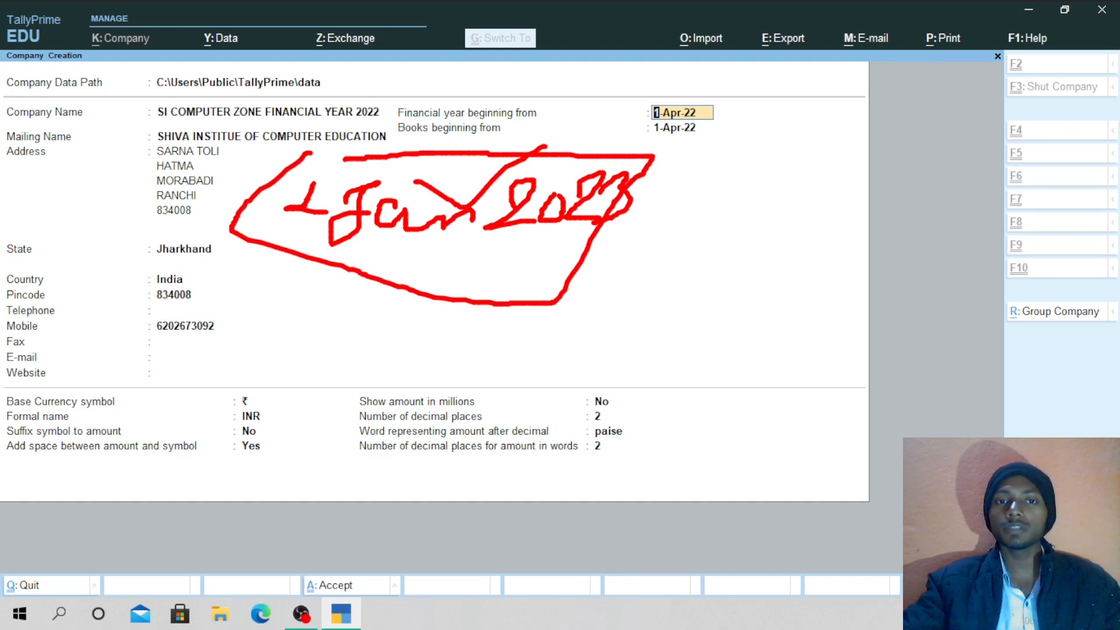
{"action": "key", "text": "Escape"}
{"action": "key", "text": "ctrl+2"}
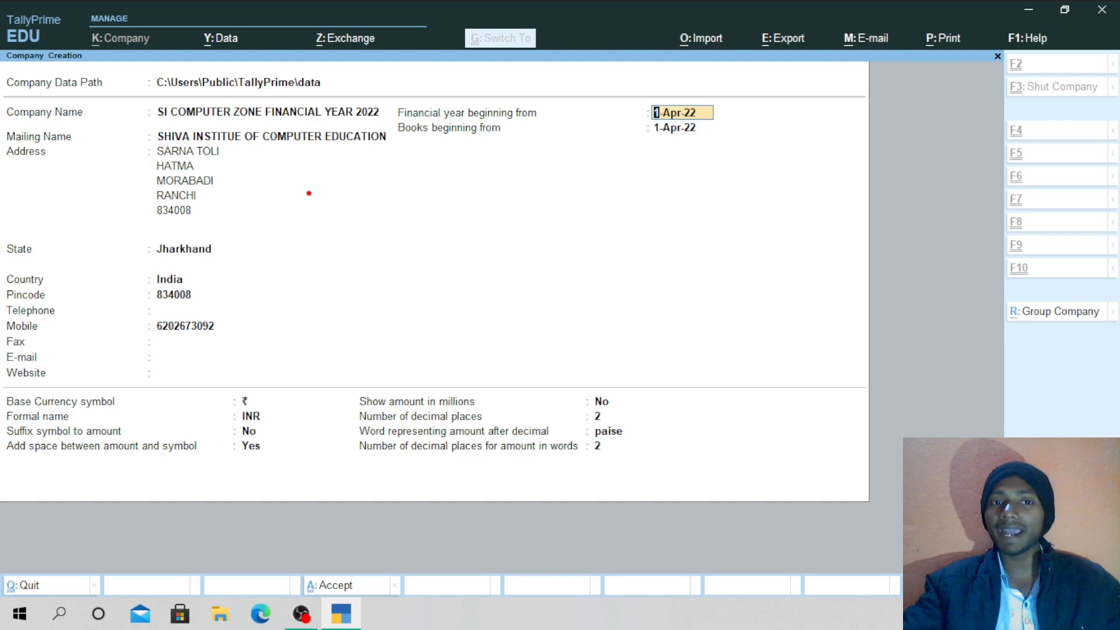
{"action": "mouse_move", "coordinate": [278, 164]}
{"action": "left_mouse_down"}
{"action": "mouse_move", "coordinate": [270, 203]}
{"action": "mouse_move", "coordinate": [358, 181]}
{"action": "mouse_move", "coordinate": [360, 201]}
{"action": "left_mouse_up"}
{"action": "mouse_move", "coordinate": [341, 175]}
{"action": "left_mouse_down"}
{"action": "mouse_move", "coordinate": [369, 175]}
{"action": "mouse_move", "coordinate": [382, 200]}
{"action": "mouse_move", "coordinate": [422, 170]}
{"action": "mouse_move", "coordinate": [478, 203]}
{"action": "left_mouse_up"}
{"action": "mouse_move", "coordinate": [497, 187]}
{"action": "left_mouse_down"}
{"action": "mouse_move", "coordinate": [596, 186]}
{"action": "mouse_move", "coordinate": [553, 211]}
{"action": "left_mouse_up"}
{"action": "left_click", "coordinate": [568, 182]}
{"action": "mouse_move", "coordinate": [624, 153]}
{"action": "left_mouse_down"}
{"action": "mouse_move", "coordinate": [628, 192]}
{"action": "mouse_move", "coordinate": [657, 169]}
{"action": "mouse_move", "coordinate": [668, 192]}
{"action": "mouse_move", "coordinate": [687, 175]}
{"action": "mouse_move", "coordinate": [723, 205]}
{"action": "mouse_move", "coordinate": [869, 232]}
{"action": "mouse_move", "coordinate": [895, 254]}
{"action": "left_mouse_up"}
{"action": "left_click_drag", "start_coordinate": [257, 302], "coordinate": [895, 272]}
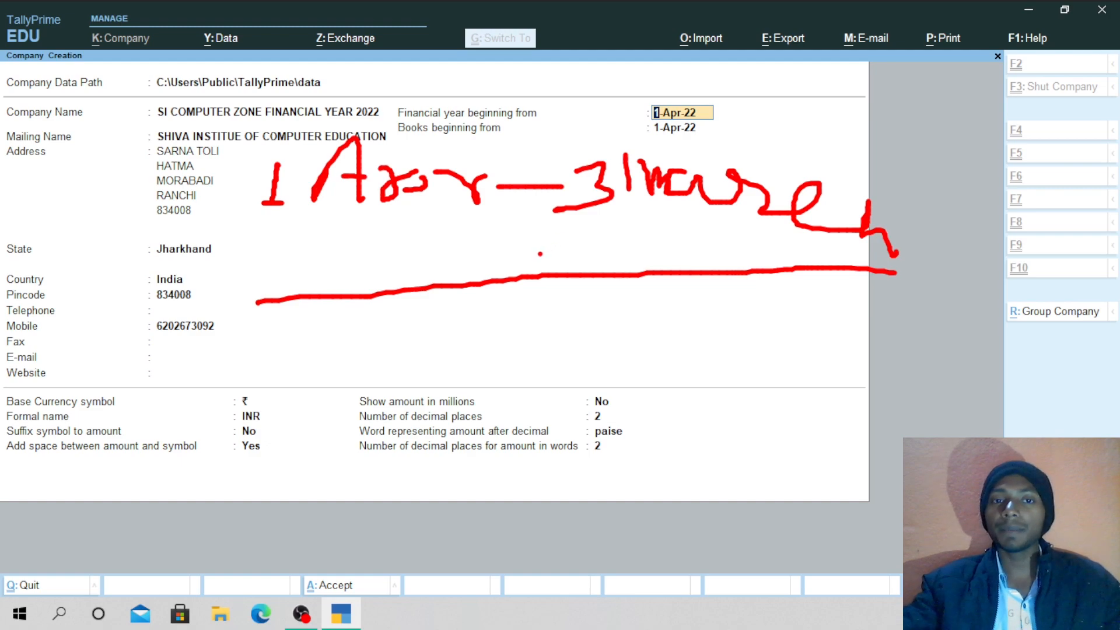
{"action": "left_click_drag", "start_coordinate": [251, 246], "coordinate": [439, 237]}
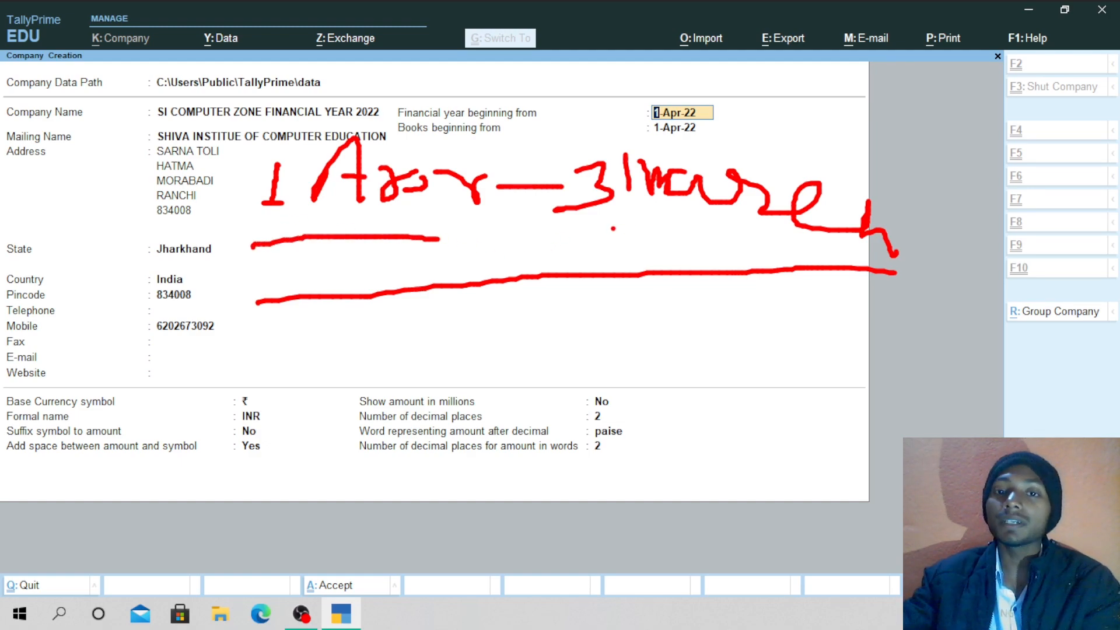
{"action": "left_click_drag", "start_coordinate": [613, 228], "coordinate": [831, 224]}
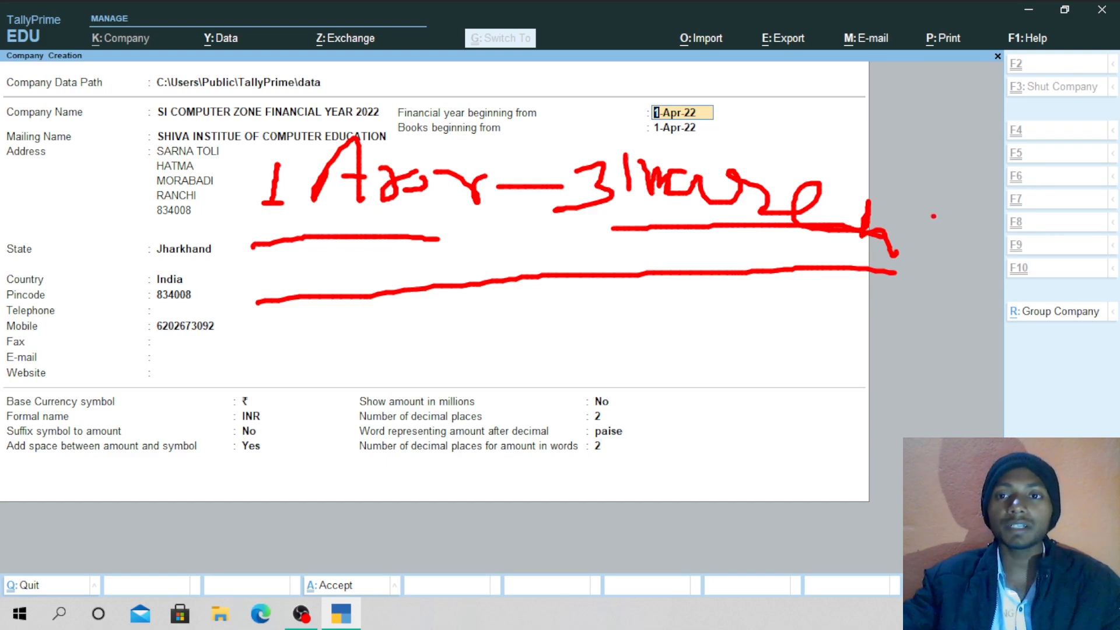
{"action": "mouse_move", "coordinate": [928, 203]}
{"action": "left_mouse_down"}
{"action": "mouse_move", "coordinate": [949, 239]}
{"action": "mouse_move", "coordinate": [968, 235]}
{"action": "left_mouse_up"}
{"action": "mouse_move", "coordinate": [978, 190]}
{"action": "left_mouse_down"}
{"action": "mouse_move", "coordinate": [963, 227]}
{"action": "mouse_move", "coordinate": [988, 182]}
{"action": "mouse_move", "coordinate": [1071, 185]}
{"action": "mouse_move", "coordinate": [1088, 229]}
{"action": "left_mouse_up"}
{"action": "mouse_move", "coordinate": [1090, 184]}
{"action": "left_mouse_down"}
{"action": "mouse_move", "coordinate": [1116, 219]}
{"action": "mouse_move", "coordinate": [1097, 232]}
{"action": "left_mouse_up"}
{"action": "left_click_drag", "start_coordinate": [856, 344], "coordinate": [1038, 320]}
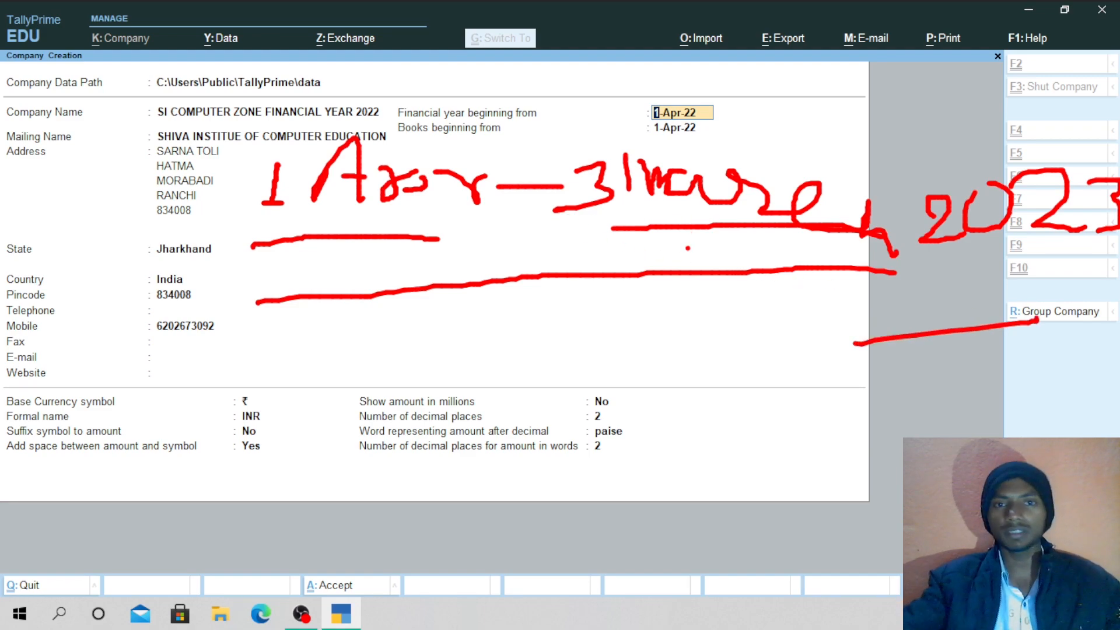
{"action": "key", "text": "Escape"}
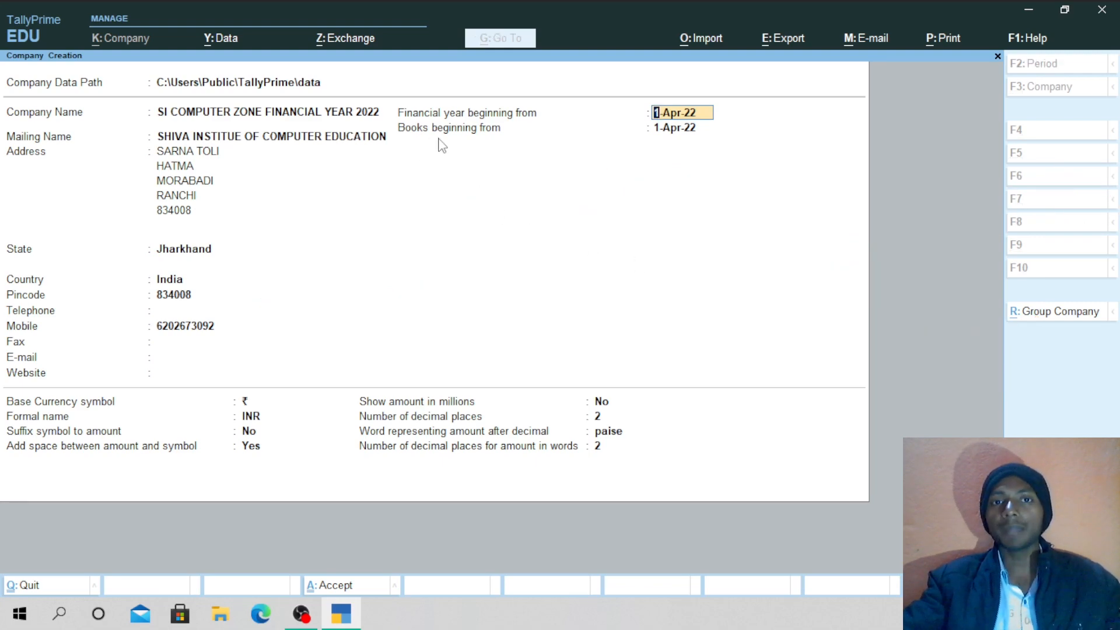
{"action": "key", "text": "ctrl"}
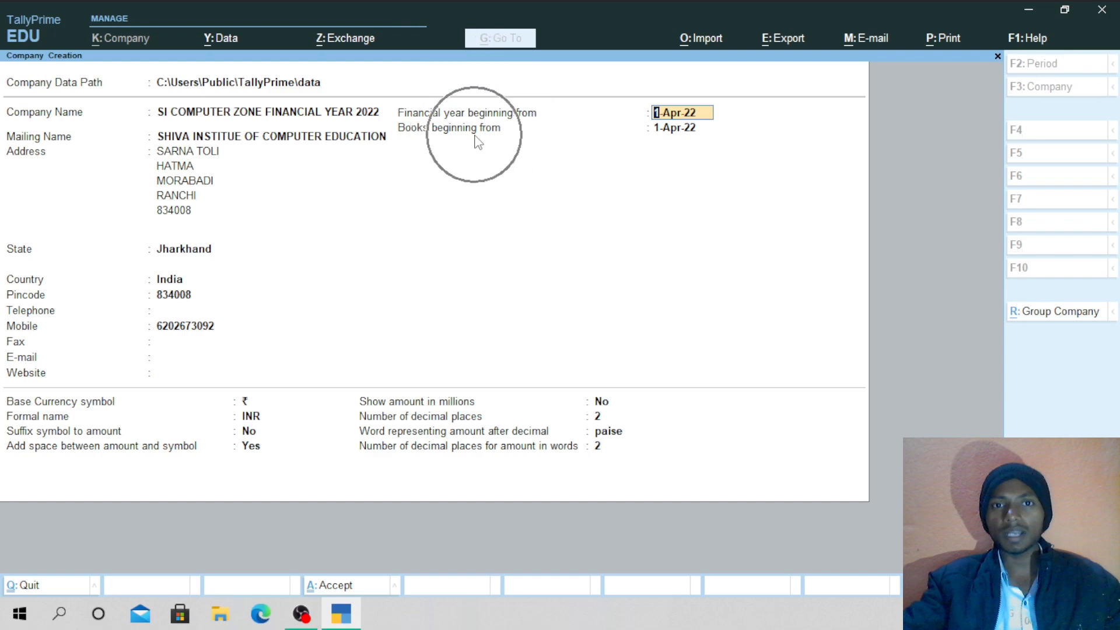
{"action": "key", "text": "ctrl"}
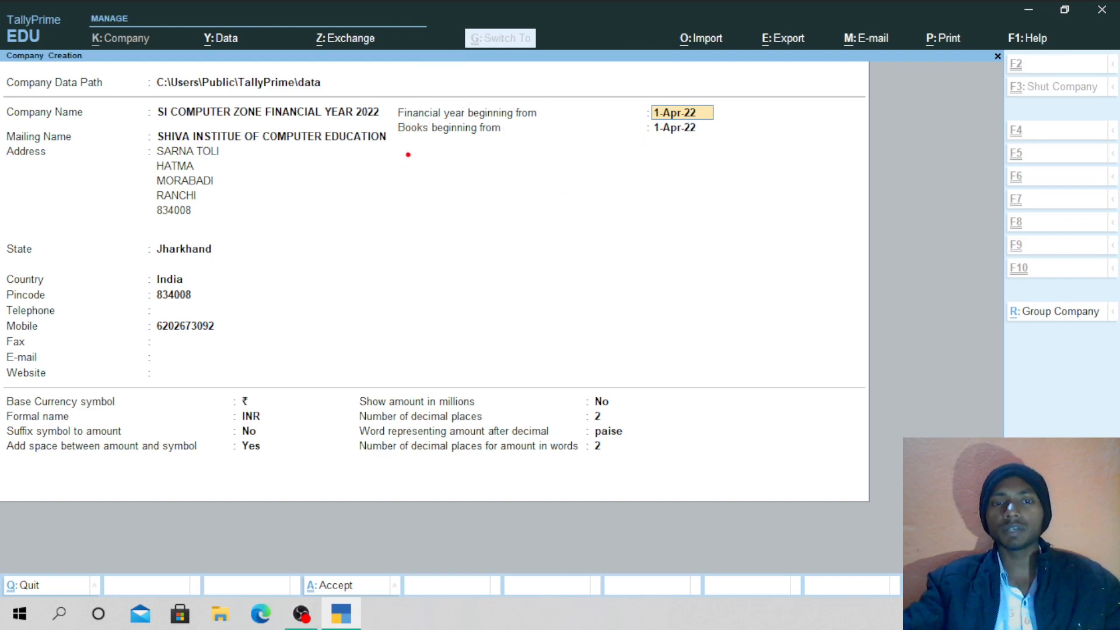
{"action": "left_click_drag", "start_coordinate": [407, 155], "coordinate": [444, 204]}
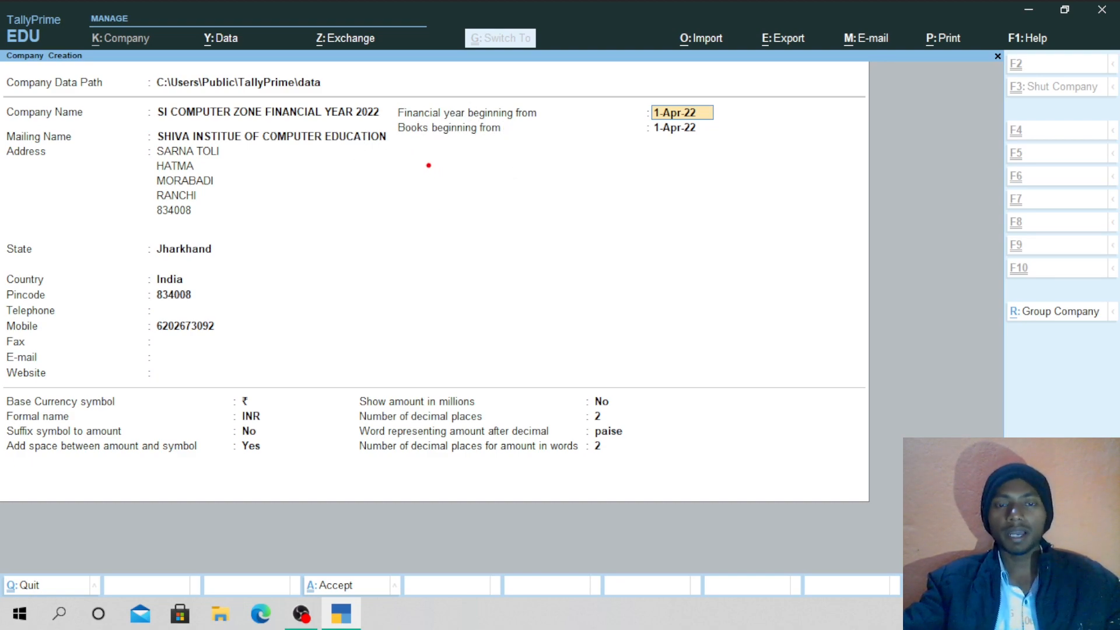
{"action": "mouse_move", "coordinate": [427, 161]}
{"action": "left_mouse_down"}
{"action": "mouse_move", "coordinate": [556, 260]}
{"action": "mouse_move", "coordinate": [533, 335]}
{"action": "mouse_move", "coordinate": [583, 334]}
{"action": "mouse_move", "coordinate": [571, 334]}
{"action": "left_mouse_up"}
{"action": "mouse_move", "coordinate": [493, 244]}
{"action": "left_mouse_down"}
{"action": "mouse_move", "coordinate": [517, 280]}
{"action": "mouse_move", "coordinate": [629, 220]}
{"action": "left_mouse_up"}
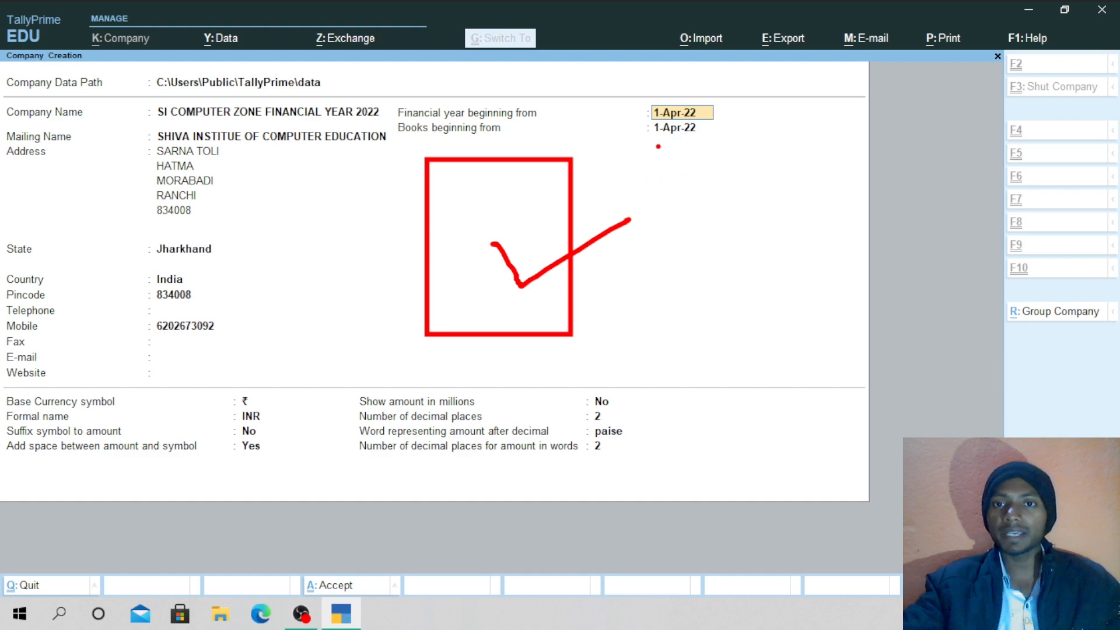
{"action": "left_click_drag", "start_coordinate": [658, 146], "coordinate": [718, 142]}
{"action": "left_click_drag", "start_coordinate": [659, 192], "coordinate": [662, 242]}
{"action": "mouse_move", "coordinate": [678, 191]}
{"action": "left_mouse_down"}
{"action": "mouse_move", "coordinate": [679, 244]}
{"action": "mouse_move", "coordinate": [642, 312]}
{"action": "left_mouse_up"}
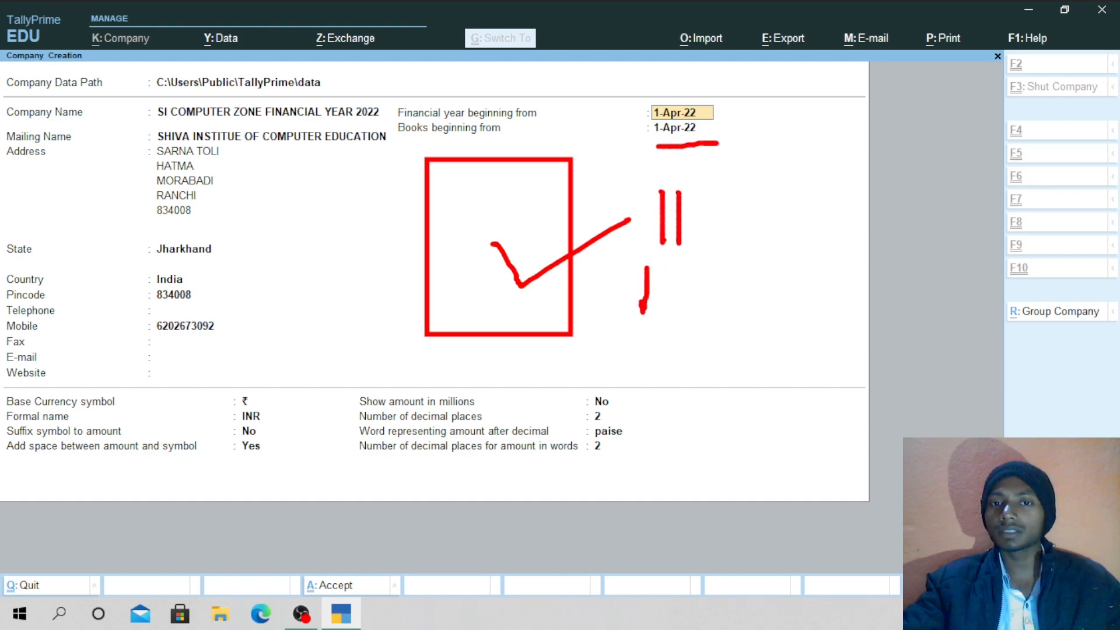
{"action": "left_click_drag", "start_coordinate": [649, 261], "coordinate": [633, 294]}
{"action": "mouse_move", "coordinate": [695, 272]}
{"action": "left_mouse_down"}
{"action": "mouse_move", "coordinate": [720, 283]}
{"action": "mouse_move", "coordinate": [693, 303]}
{"action": "left_mouse_up"}
{"action": "mouse_move", "coordinate": [759, 279]}
{"action": "left_mouse_down"}
{"action": "mouse_move", "coordinate": [789, 270]}
{"action": "mouse_move", "coordinate": [803, 287]}
{"action": "left_mouse_up"}
{"action": "left_click_drag", "start_coordinate": [670, 337], "coordinate": [851, 322]}
{"action": "left_click_drag", "start_coordinate": [805, 287], "coordinate": [872, 264]}
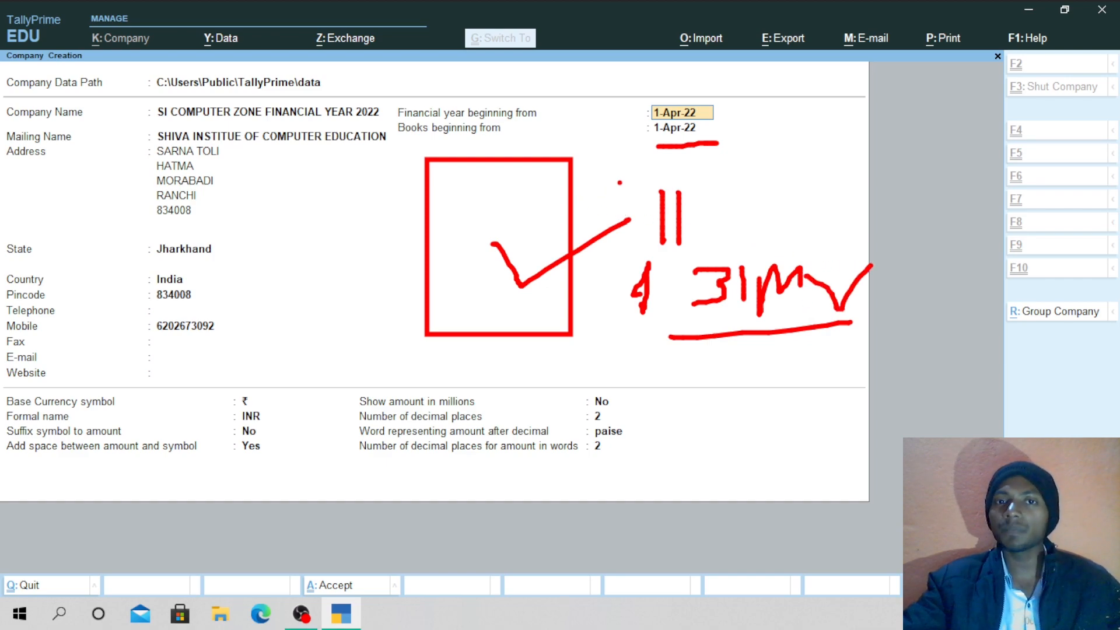
{"action": "left_click_drag", "start_coordinate": [656, 136], "coordinate": [744, 150]}
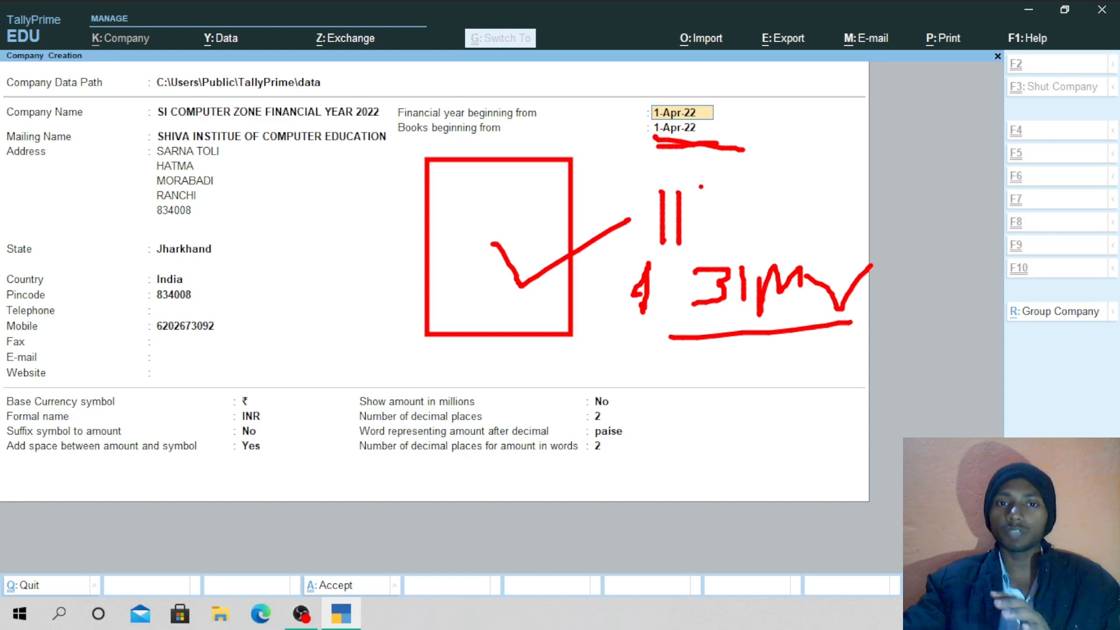
{"action": "mouse_move", "coordinate": [731, 128]}
{"action": "left_mouse_down"}
{"action": "mouse_move", "coordinate": [688, 82]}
{"action": "mouse_move", "coordinate": [631, 170]}
{"action": "mouse_move", "coordinate": [719, 172]}
{"action": "left_mouse_up"}
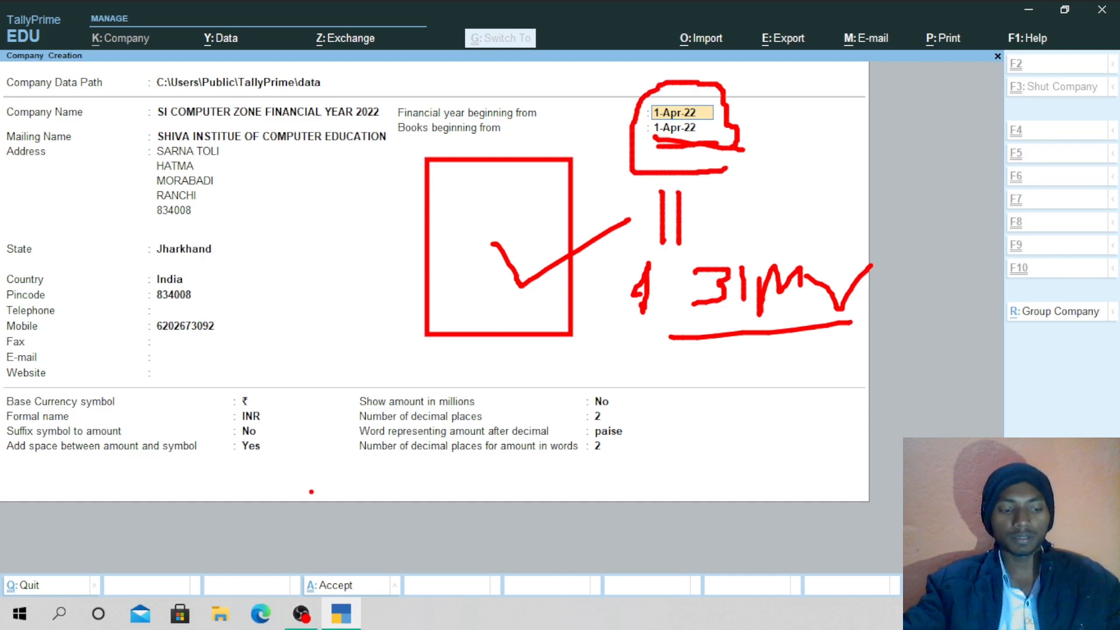
{"action": "key", "text": "Escape"}
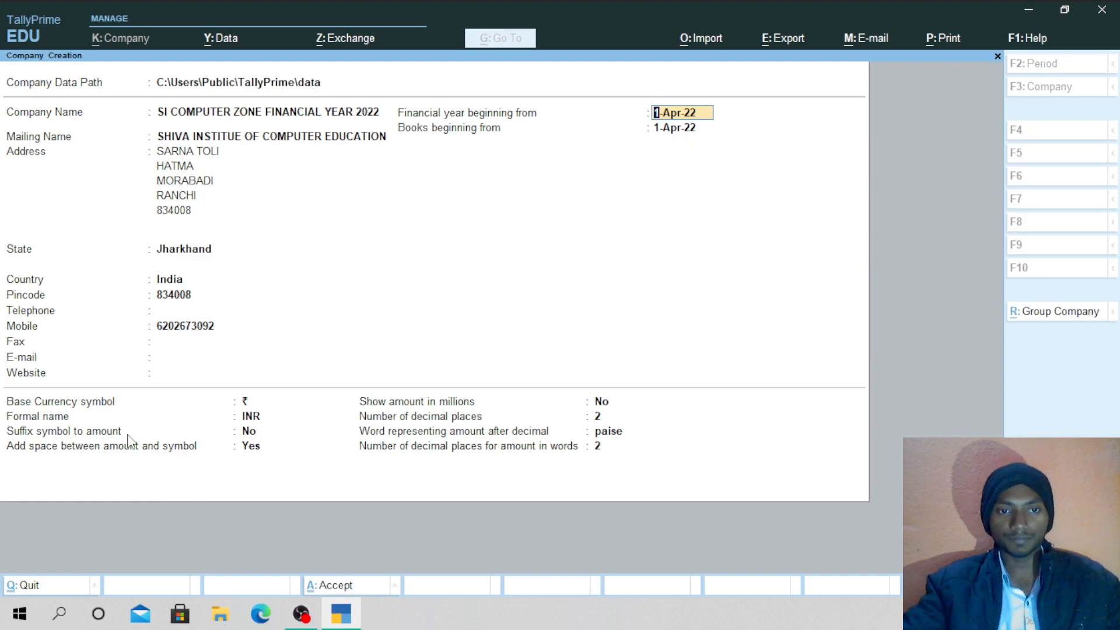
{"action": "key", "text": "ctrl+4"}
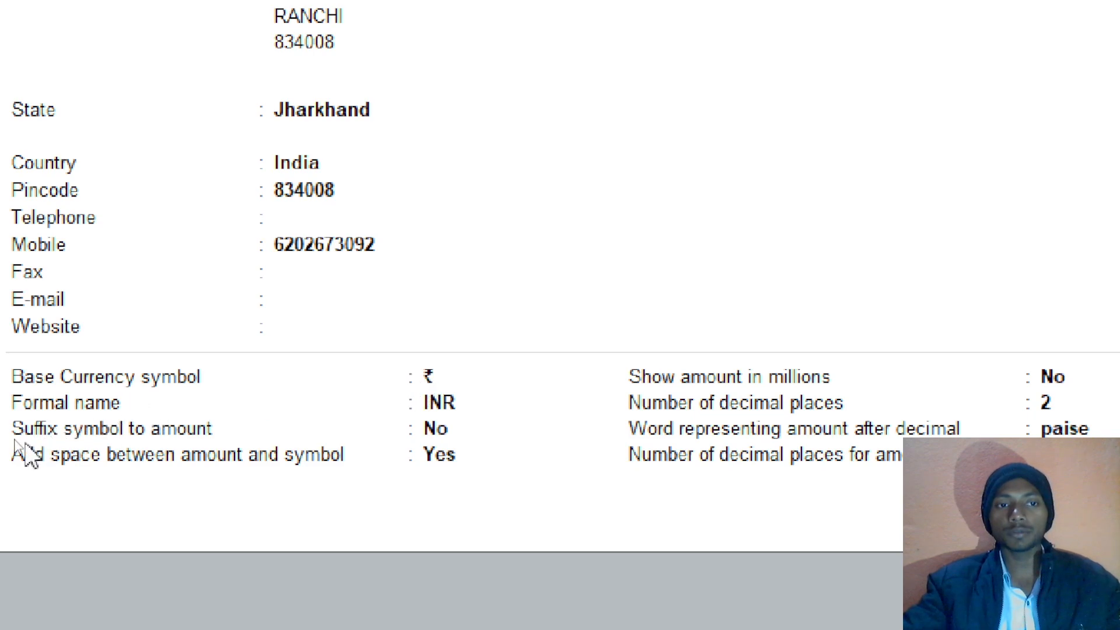
{"action": "key", "text": "ctrl"}
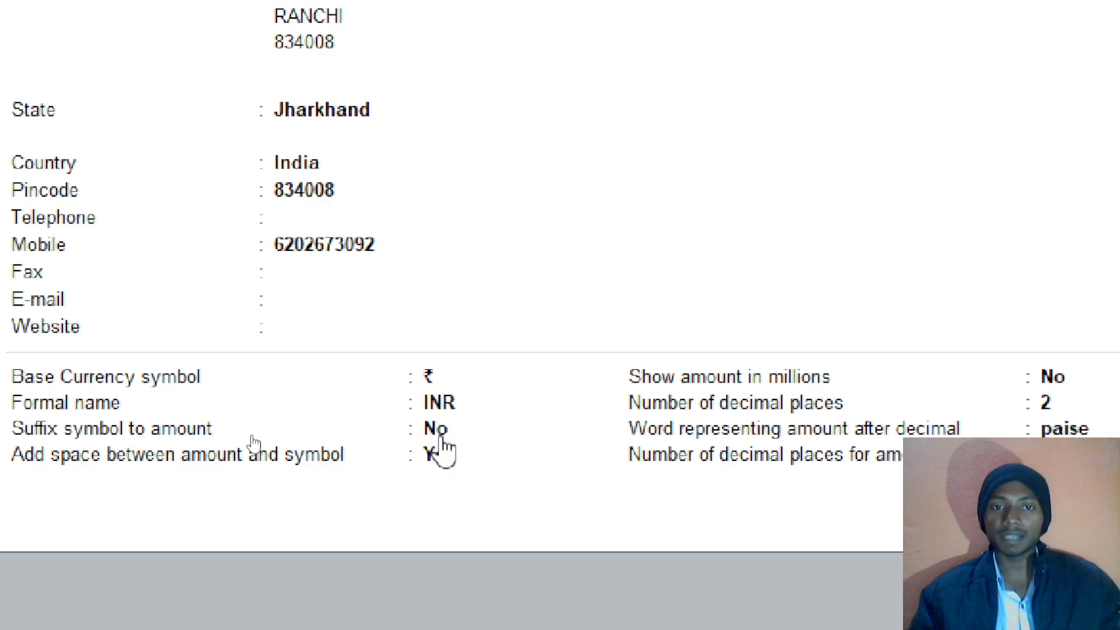
{"action": "left_click", "coordinate": [442, 436]}
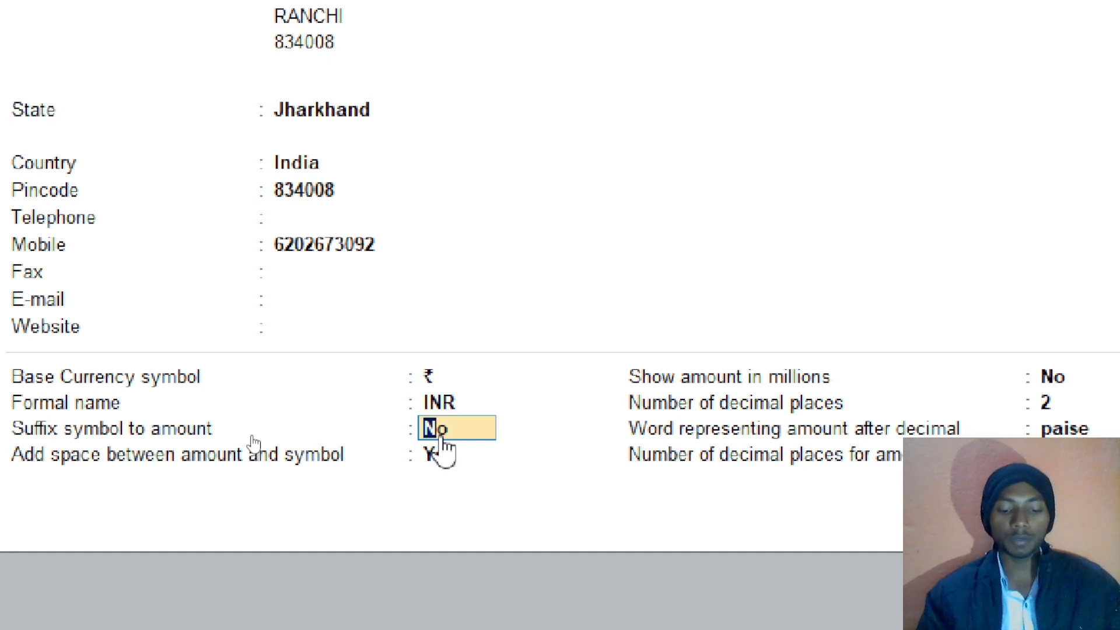
{"action": "type", "text": "Y"}
{"action": "key", "text": "Return"}
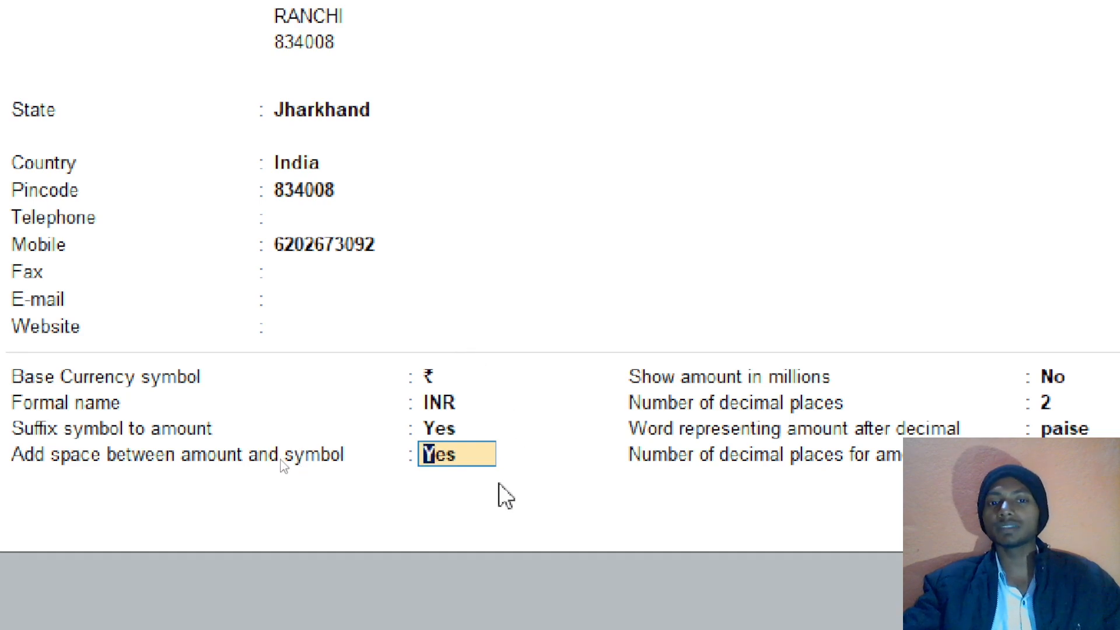
{"action": "left_click", "coordinate": [437, 431]}
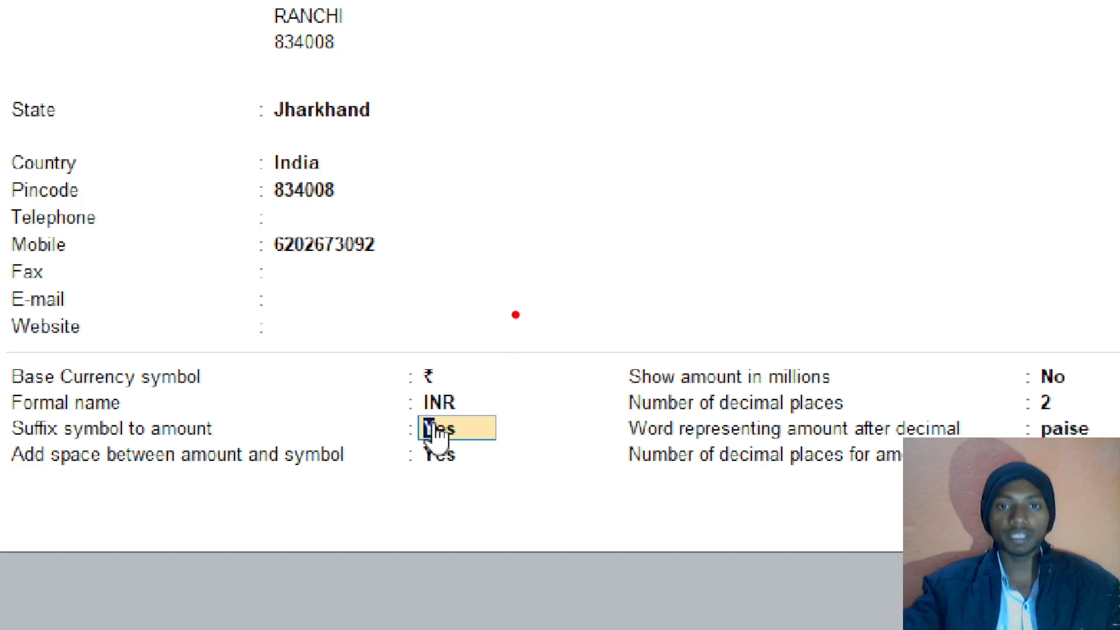
{"action": "mouse_move", "coordinate": [487, 135]}
{"action": "left_mouse_down"}
{"action": "mouse_move", "coordinate": [489, 171]}
{"action": "mouse_move", "coordinate": [459, 186]}
{"action": "mouse_move", "coordinate": [552, 133]}
{"action": "mouse_move", "coordinate": [541, 165]}
{"action": "mouse_move", "coordinate": [640, 136]}
{"action": "mouse_move", "coordinate": [729, 146]}
{"action": "left_mouse_up"}
{"action": "left_click_drag", "start_coordinate": [841, 118], "coordinate": [875, 227]}
{"action": "left_click_drag", "start_coordinate": [787, 172], "coordinate": [921, 155]}
{"action": "left_click_drag", "start_coordinate": [785, 124], "coordinate": [892, 115]}
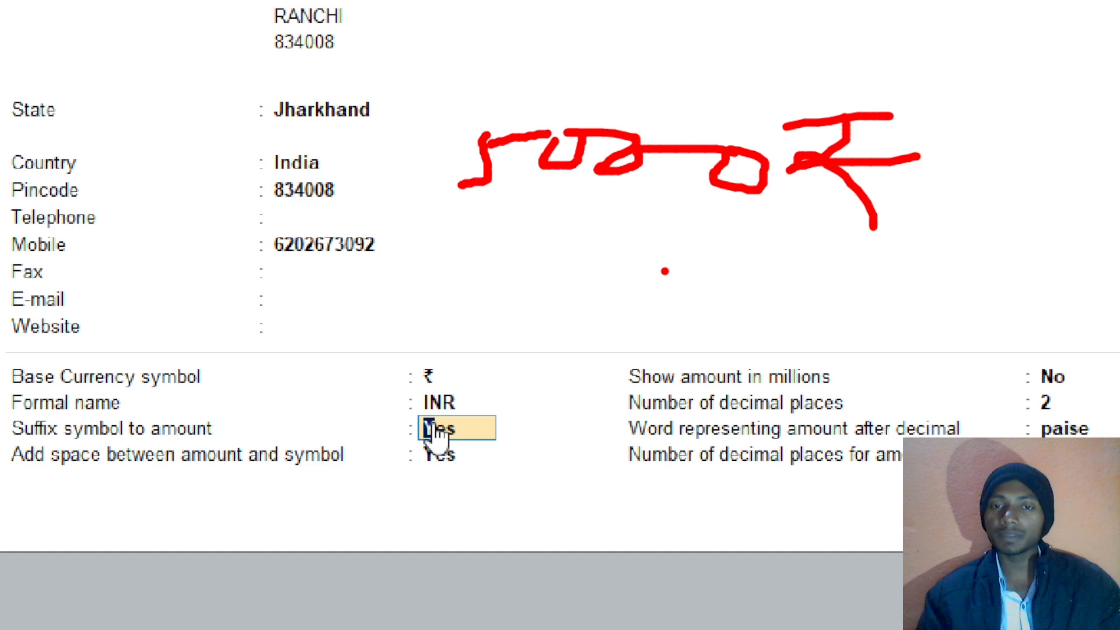
{"action": "mouse_move", "coordinate": [938, 81]}
{"action": "left_mouse_down"}
{"action": "mouse_move", "coordinate": [984, 137]}
{"action": "mouse_move", "coordinate": [1111, 44]}
{"action": "mouse_move", "coordinate": [954, 138]}
{"action": "mouse_move", "coordinate": [1108, 39]}
{"action": "left_mouse_up"}
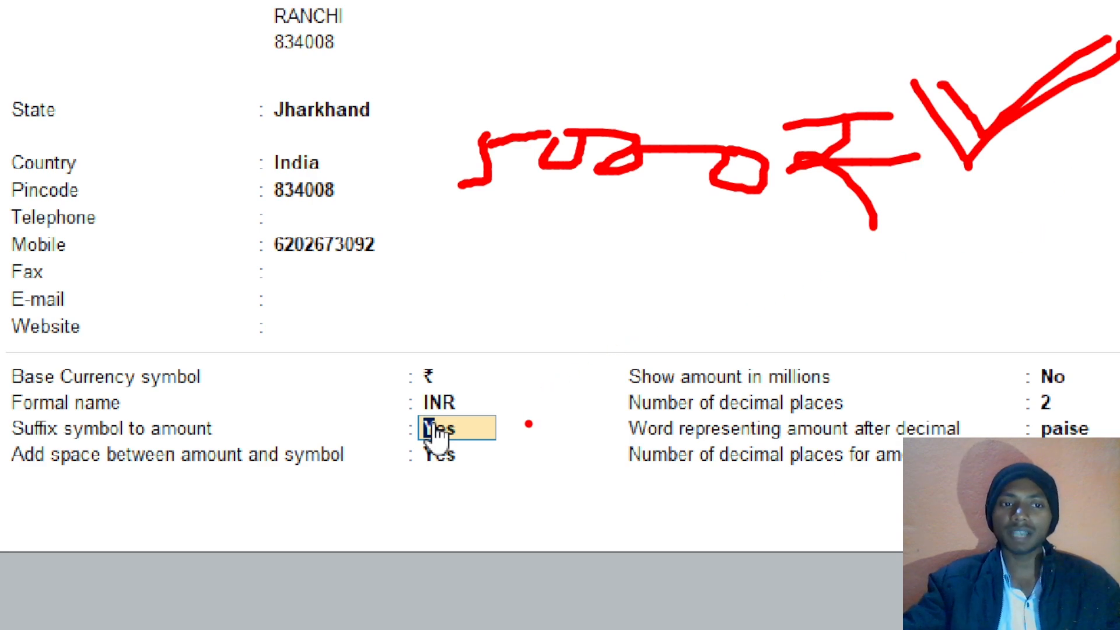
{"action": "left_click_drag", "start_coordinate": [507, 424], "coordinate": [604, 358]}
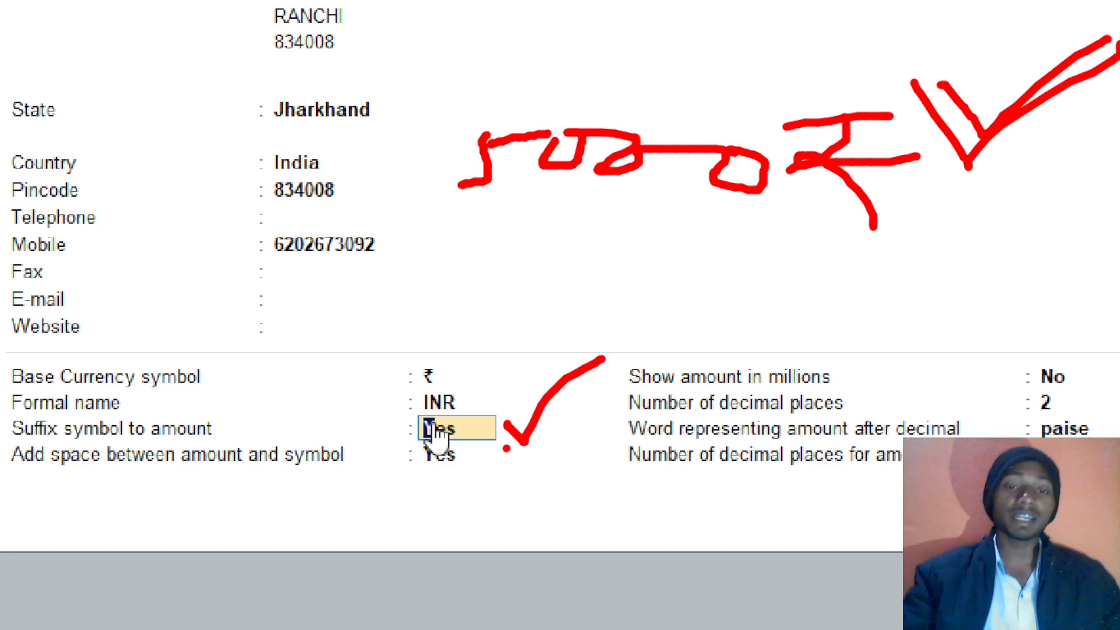
{"action": "left_click_drag", "start_coordinate": [538, 224], "coordinate": [527, 308]}
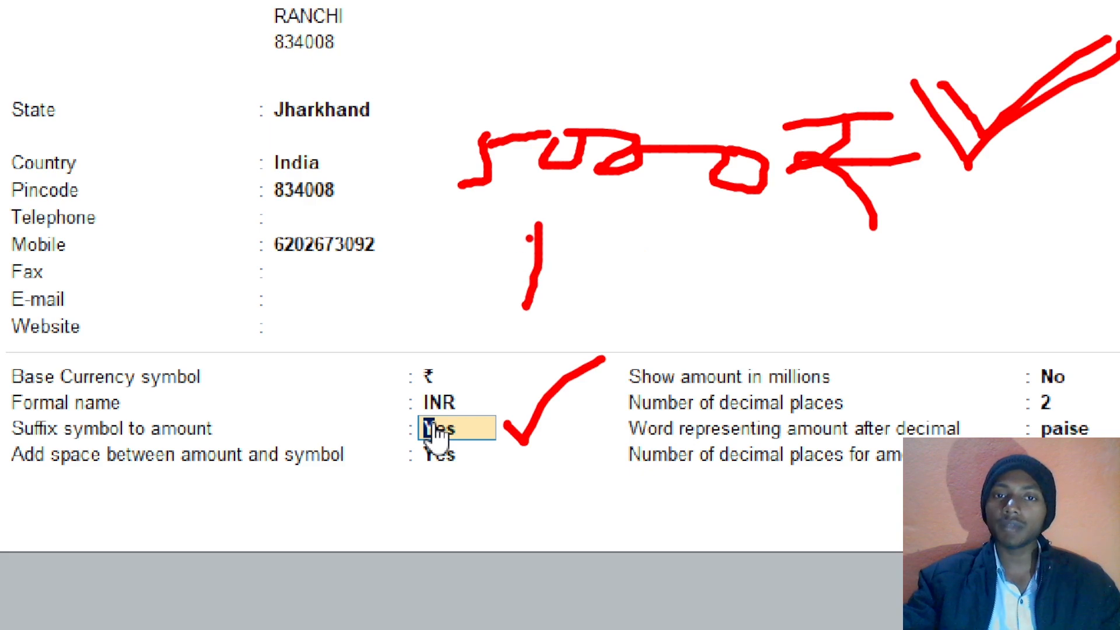
{"action": "mouse_move", "coordinate": [539, 225]}
{"action": "left_mouse_down"}
{"action": "mouse_move", "coordinate": [578, 280]}
{"action": "mouse_move", "coordinate": [637, 205]}
{"action": "mouse_move", "coordinate": [693, 238]}
{"action": "left_mouse_up"}
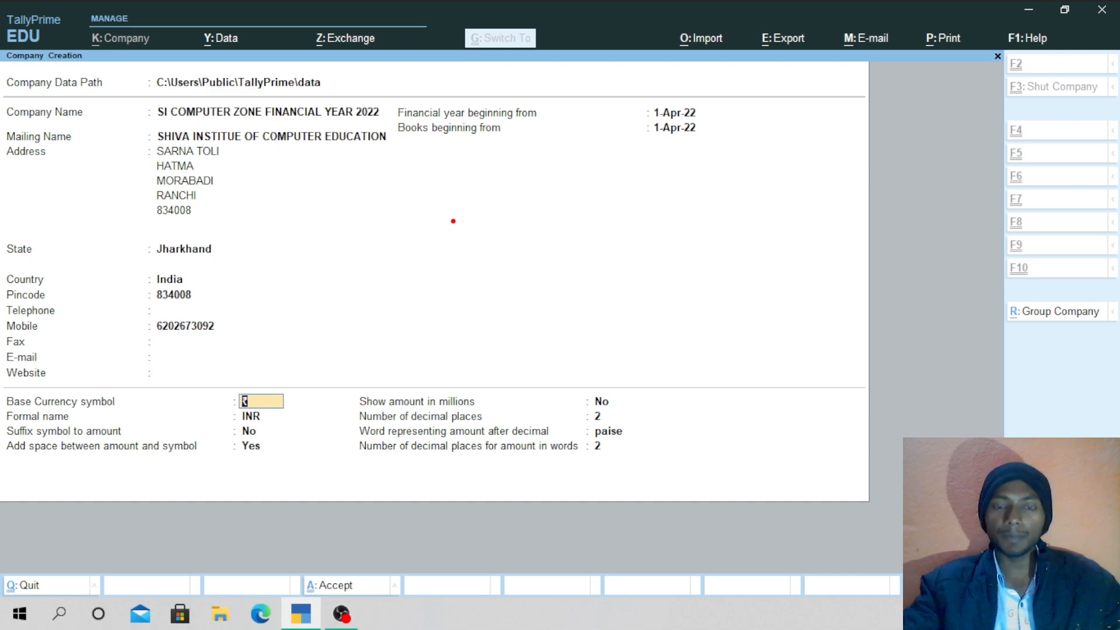
{"action": "mouse_move", "coordinate": [454, 217]}
{"action": "left_mouse_down"}
{"action": "mouse_move", "coordinate": [516, 254]}
{"action": "mouse_move", "coordinate": [517, 299]}
{"action": "left_mouse_up"}
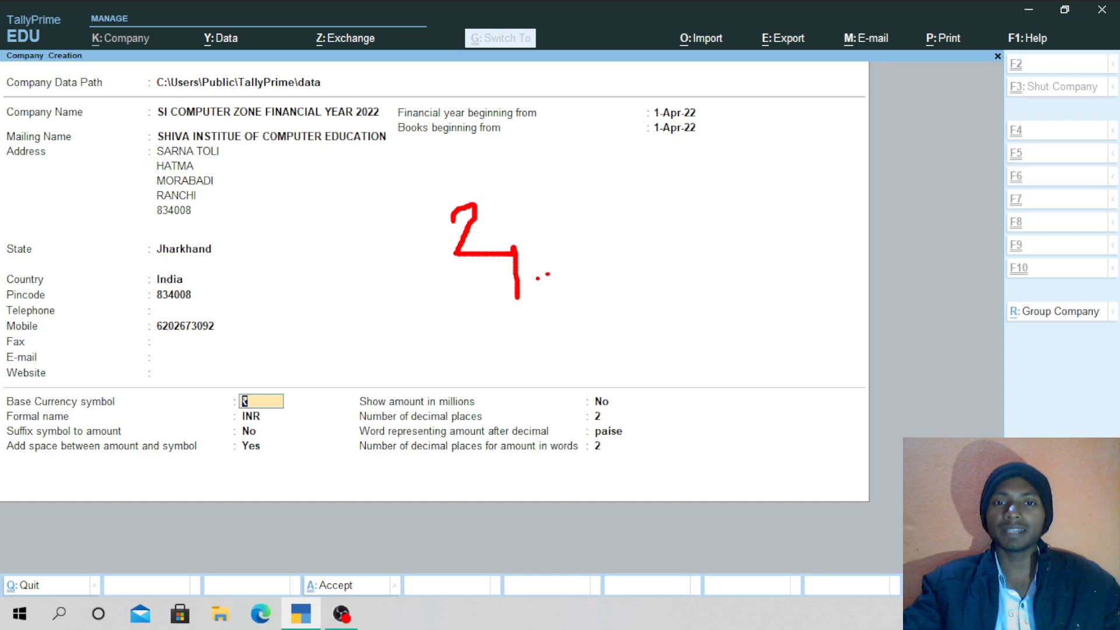
{"action": "left_click_drag", "start_coordinate": [563, 239], "coordinate": [565, 311]}
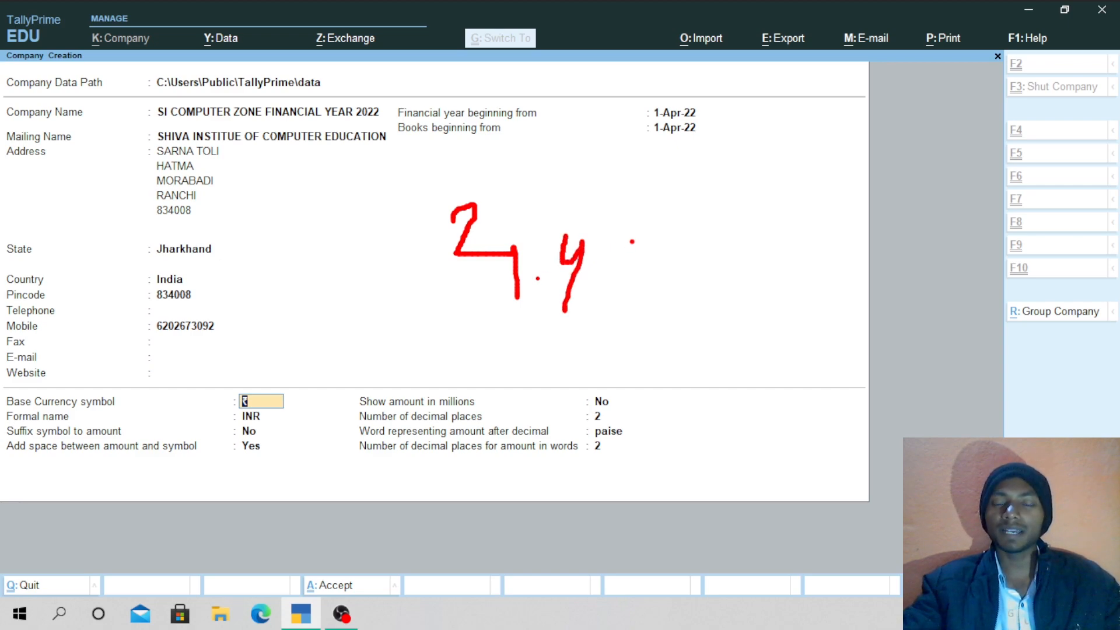
{"action": "mouse_move", "coordinate": [633, 240]}
{"action": "left_mouse_down"}
{"action": "mouse_move", "coordinate": [607, 291]}
{"action": "mouse_move", "coordinate": [594, 279]}
{"action": "left_mouse_up"}
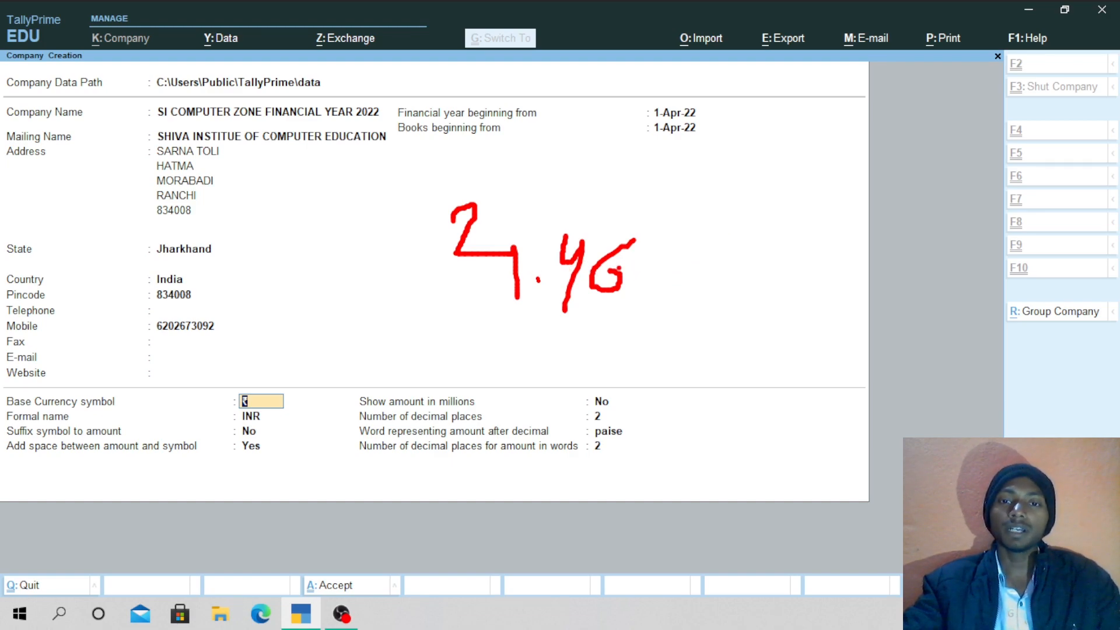
{"action": "left_click_drag", "start_coordinate": [655, 265], "coordinate": [648, 305]}
{"action": "mouse_move", "coordinate": [661, 270]}
{"action": "left_mouse_down"}
{"action": "mouse_move", "coordinate": [742, 251]}
{"action": "mouse_move", "coordinate": [774, 286]}
{"action": "mouse_move", "coordinate": [732, 287]}
{"action": "left_mouse_up"}
{"action": "mouse_move", "coordinate": [815, 226]}
{"action": "left_mouse_down"}
{"action": "mouse_move", "coordinate": [825, 251]}
{"action": "mouse_move", "coordinate": [851, 255]}
{"action": "left_mouse_up"}
{"action": "left_click_drag", "start_coordinate": [859, 228], "coordinate": [847, 275]}
{"action": "left_click_drag", "start_coordinate": [466, 311], "coordinate": [837, 318]}
{"action": "left_click_drag", "start_coordinate": [400, 182], "coordinate": [436, 340]}
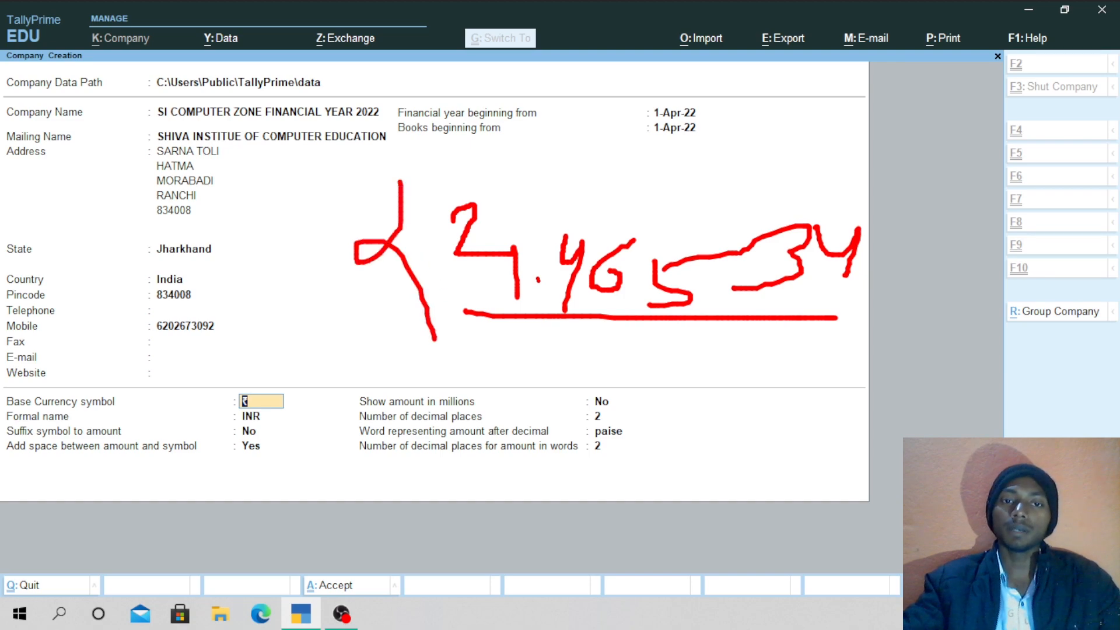
{"action": "left_click_drag", "start_coordinate": [342, 280], "coordinate": [435, 253]}
{"action": "left_click_drag", "start_coordinate": [338, 199], "coordinate": [461, 179]}
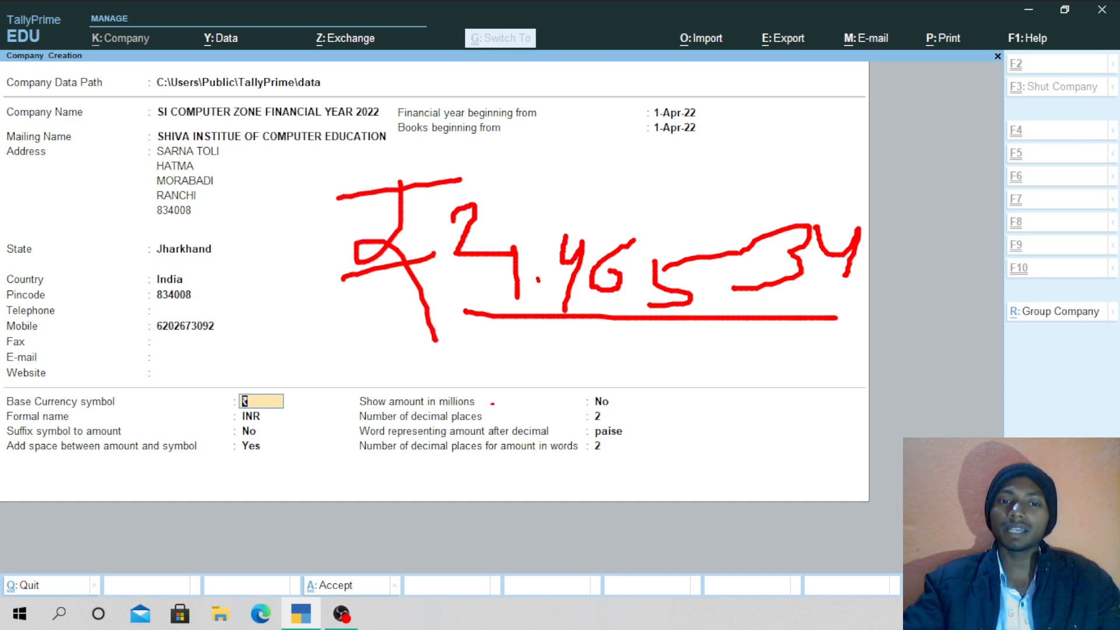
{"action": "left_click_drag", "start_coordinate": [623, 415], "coordinate": [729, 404]}
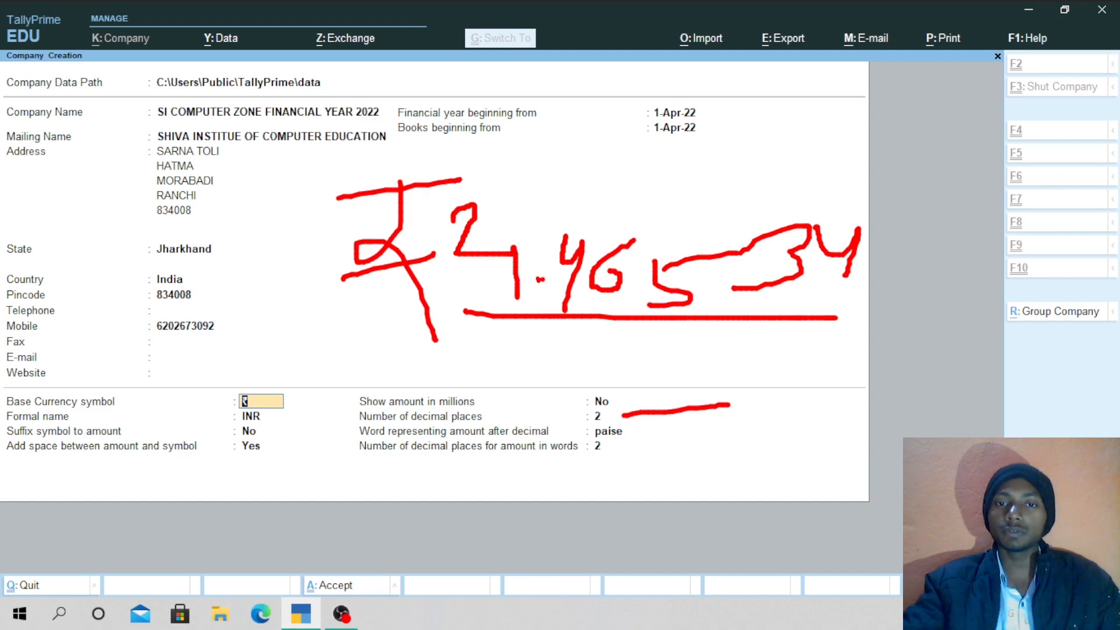
{"action": "left_click_drag", "start_coordinate": [585, 303], "coordinate": [792, 307]}
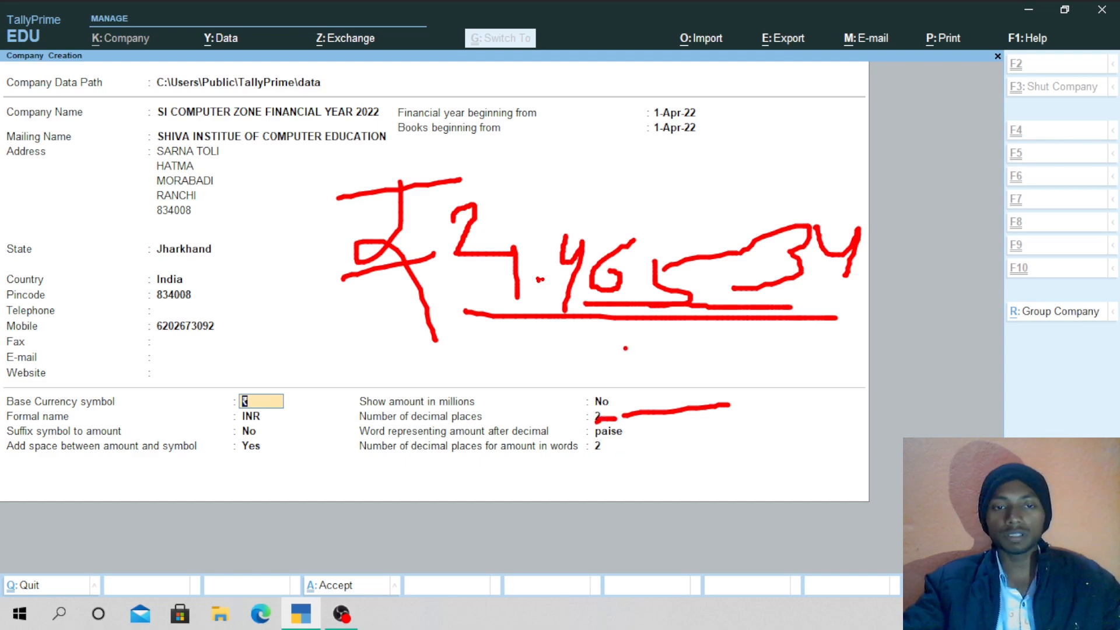
{"action": "key", "text": "Escape"}
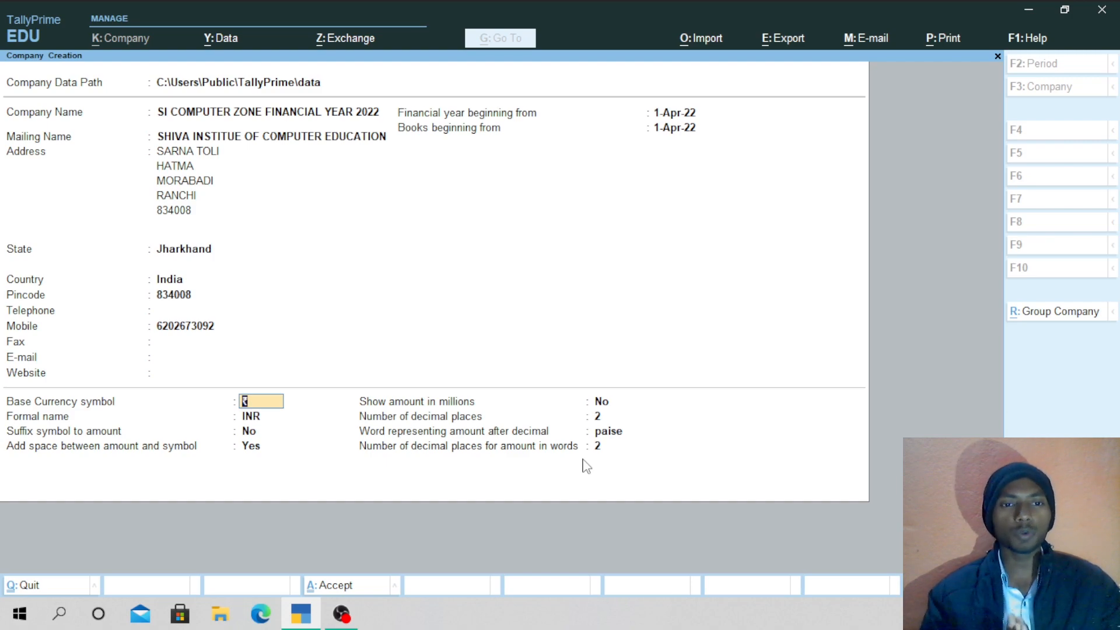
Accept the remaining currency fields and confirm saving SI COMPUTER ZONE FINANCIAL YEAR 2022.
{"action": "key", "text": "Return"}
{"action": "key", "text": "Return"}
{"action": "key", "text": "Return"}
{"action": "key", "text": "Return"}
{"action": "key", "text": "Return"}
{"action": "key", "text": "Return"}
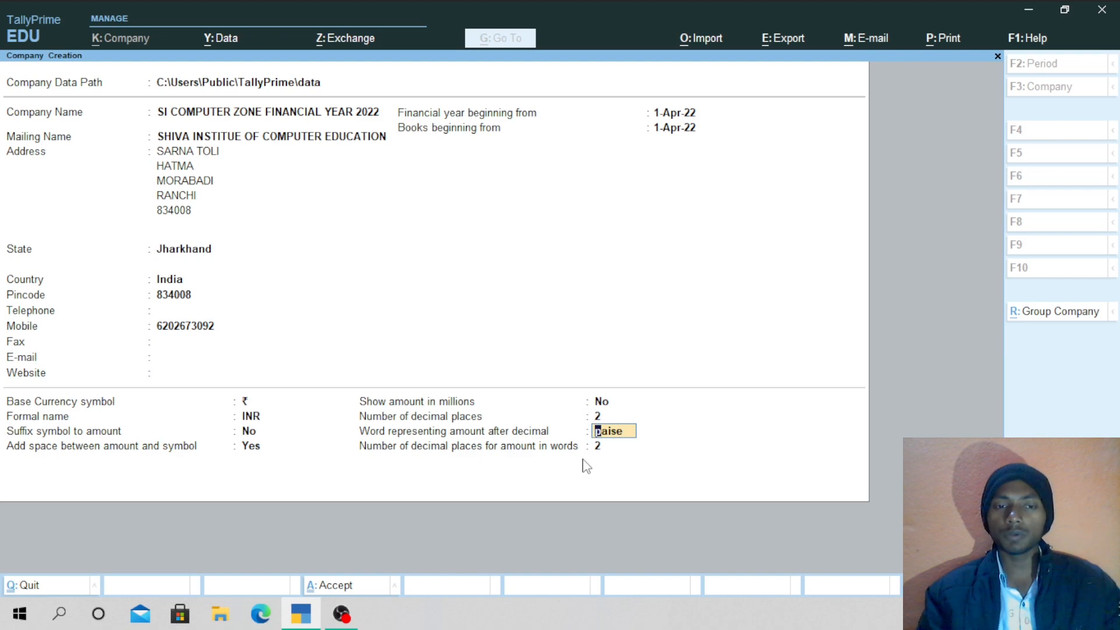
{"action": "key", "text": "Return"}
{"action": "key", "text": "Return"}
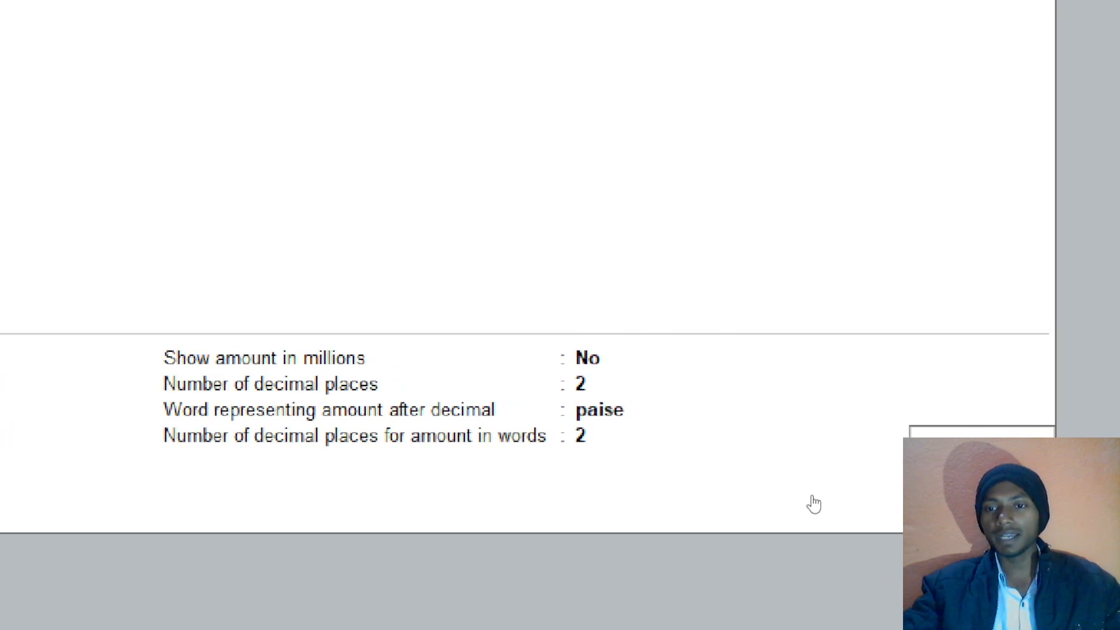
{"action": "key", "text": "Return"}
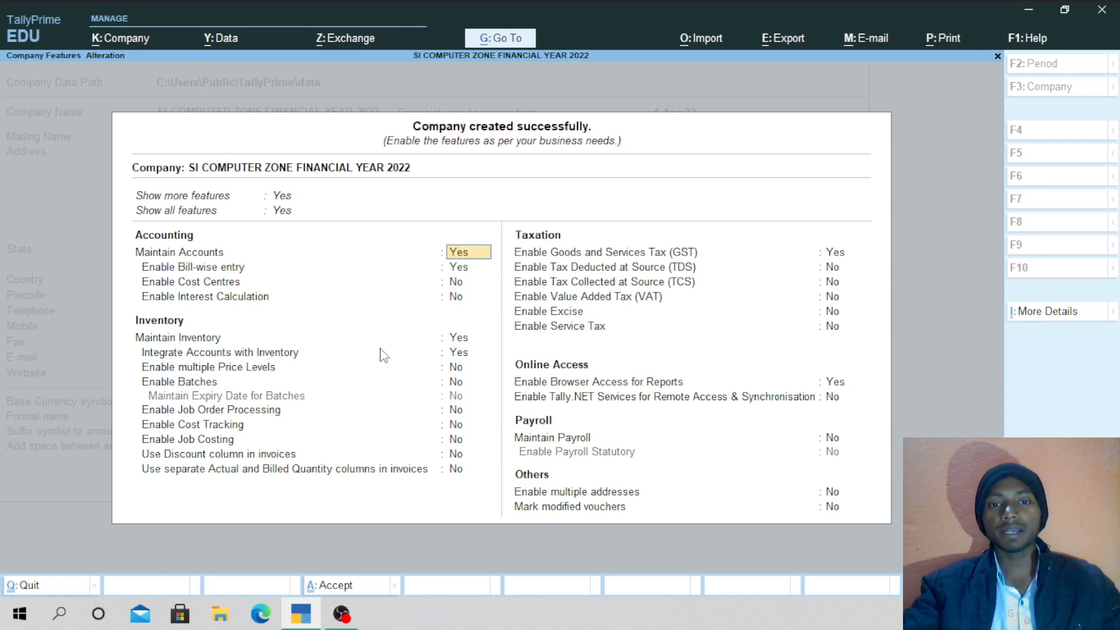
Set Maintain Inventory to No and Enable GST to No.
{"action": "left_click", "coordinate": [458, 344]}
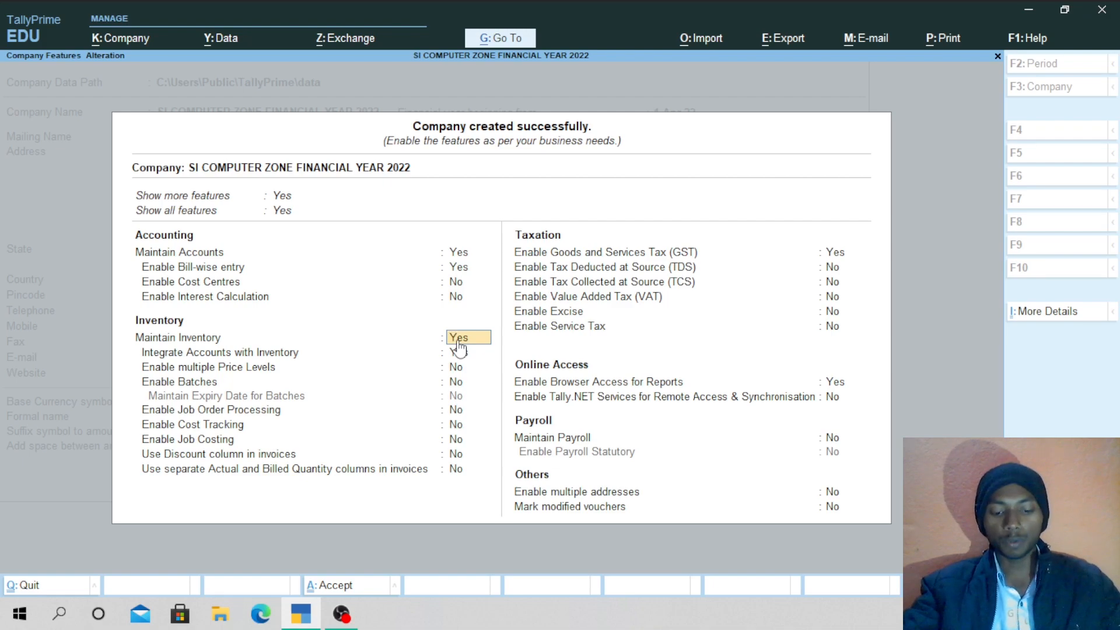
{"action": "key", "text": "Return"}
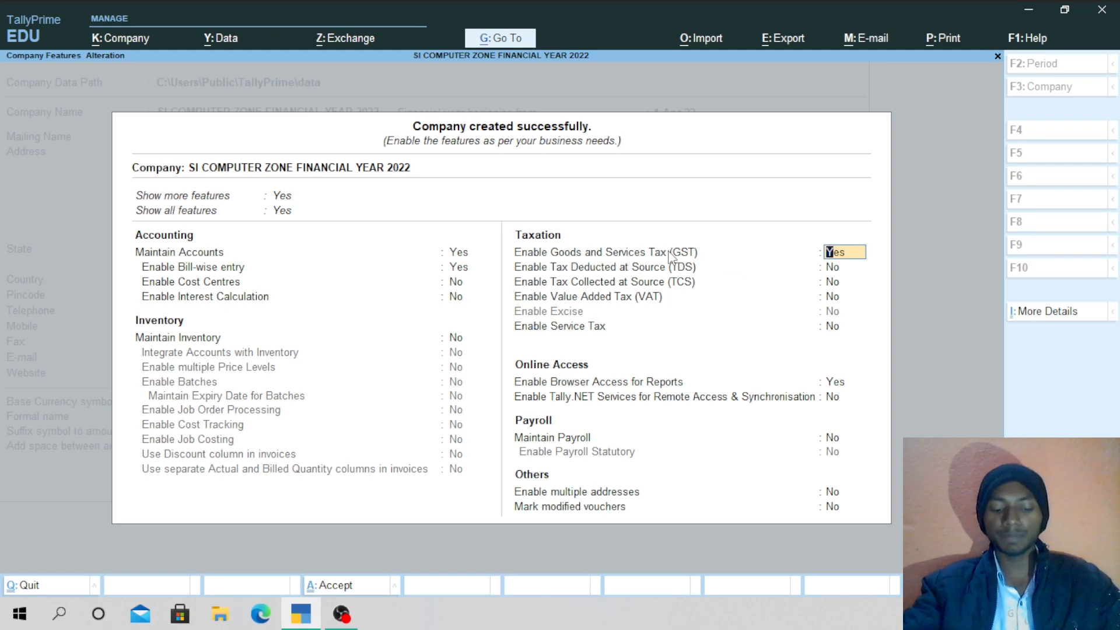
{"action": "type", "text": "n"}
{"action": "key", "text": "Return"}
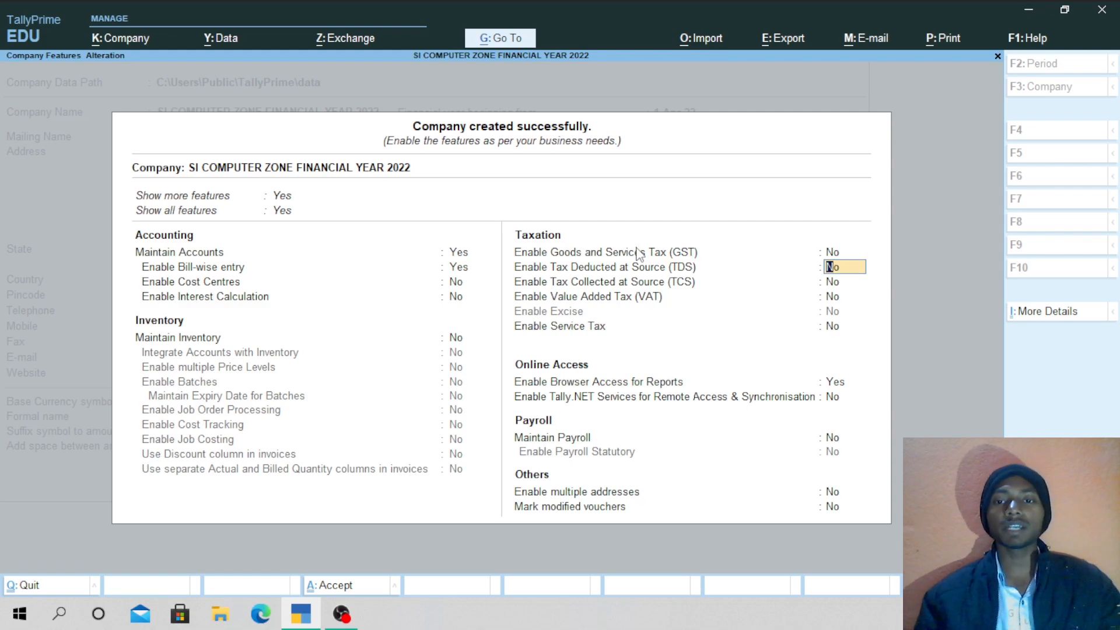
Leave the tax settings, including Service Tax, unchanged and move to browser access.
{"action": "key", "text": "Return"}
{"action": "key", "text": "Return"}
{"action": "key", "text": "Return"}
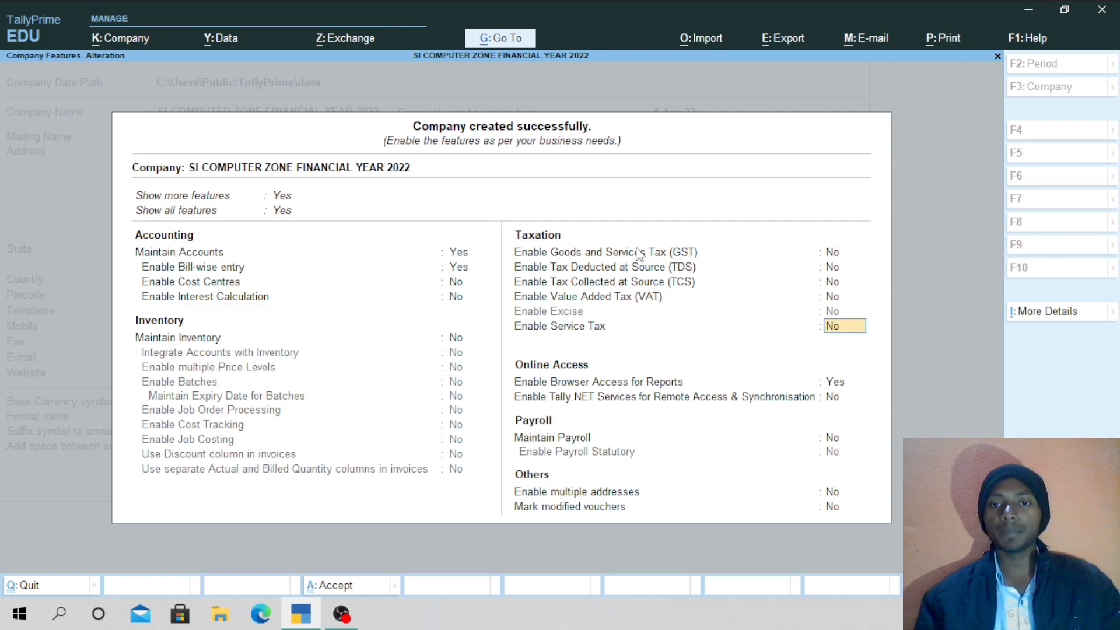
{"action": "key", "text": "Up"}
{"action": "key", "text": "Up"}
{"action": "key", "text": "Up"}
{"action": "key", "text": "Down"}
{"action": "key", "text": "Down"}
{"action": "key", "text": "Down"}
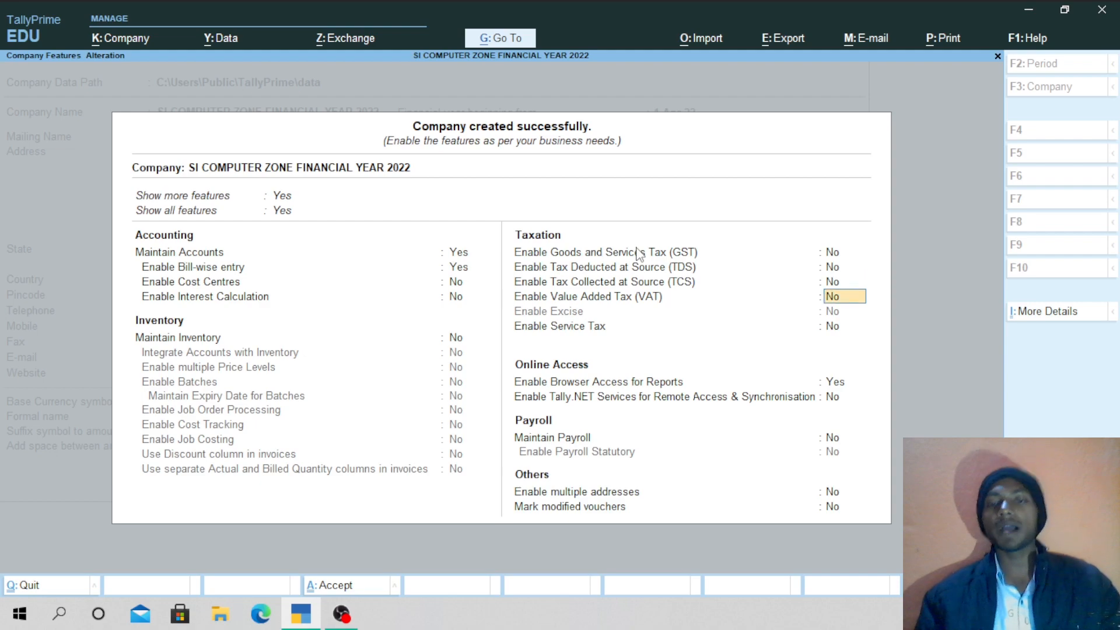
{"action": "key", "text": "Return"}
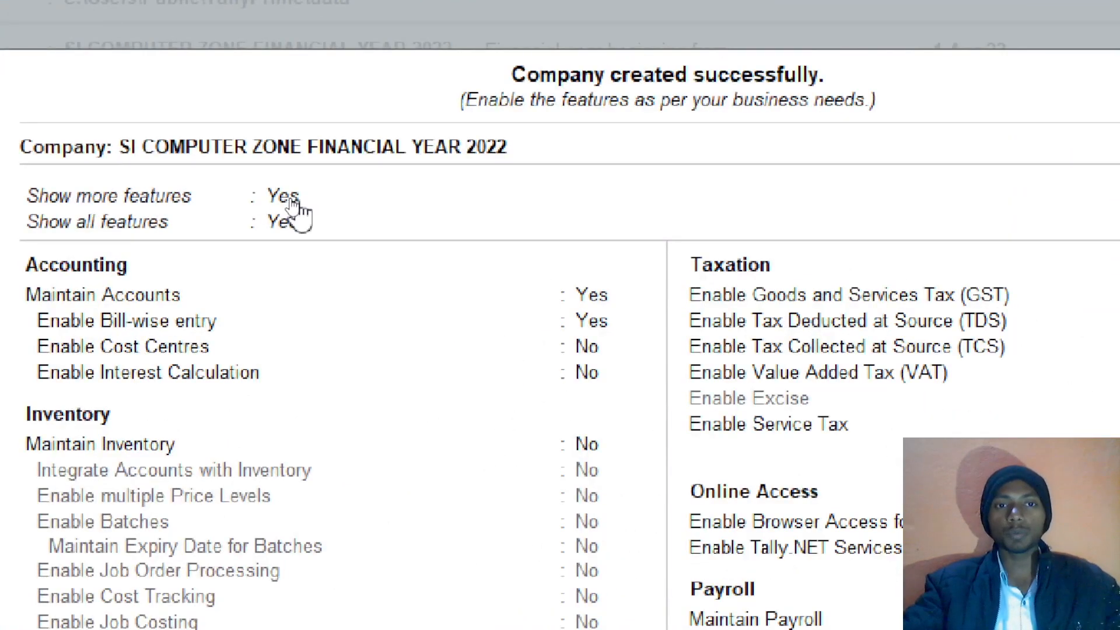
{"action": "left_click", "coordinate": [290, 200]}
{"action": "type", "text": "N"}
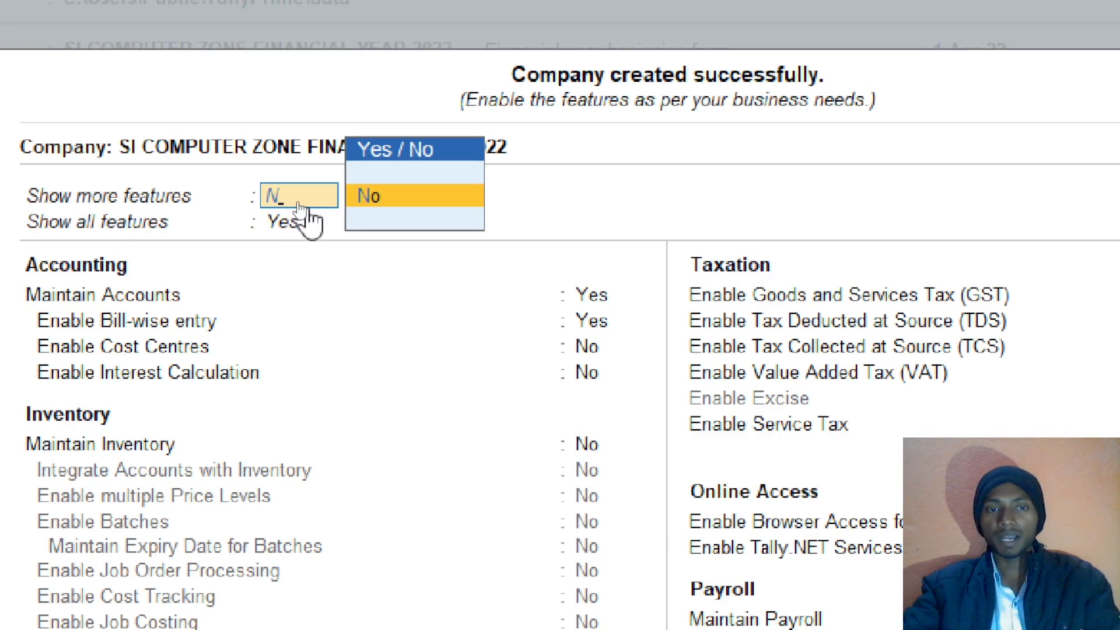
{"action": "left_click", "coordinate": [400, 197]}
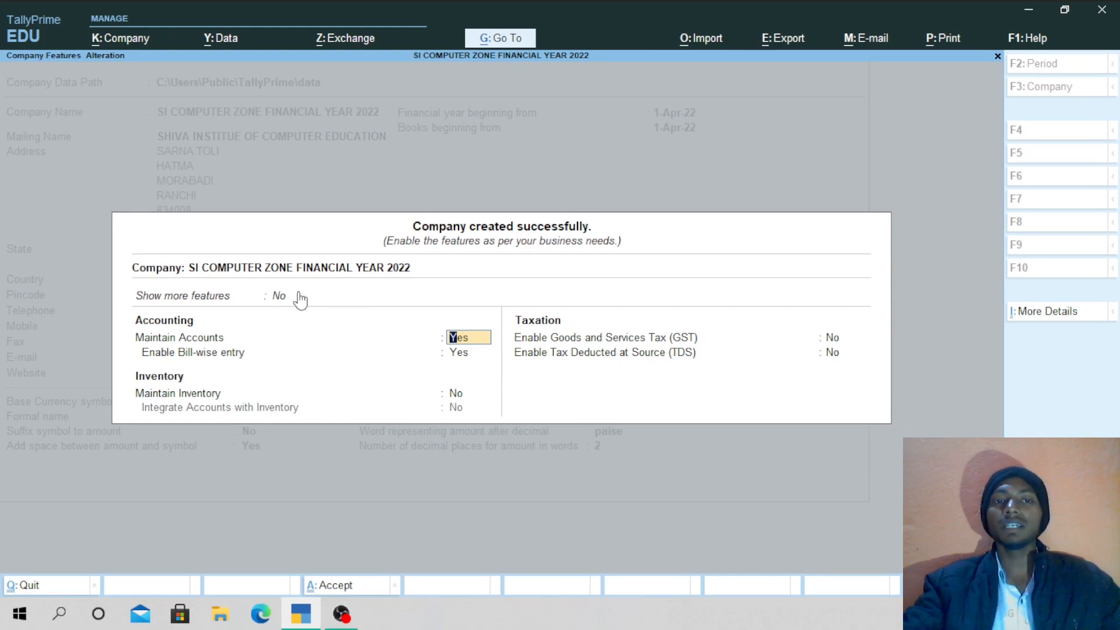
{"action": "left_click", "coordinate": [277, 296]}
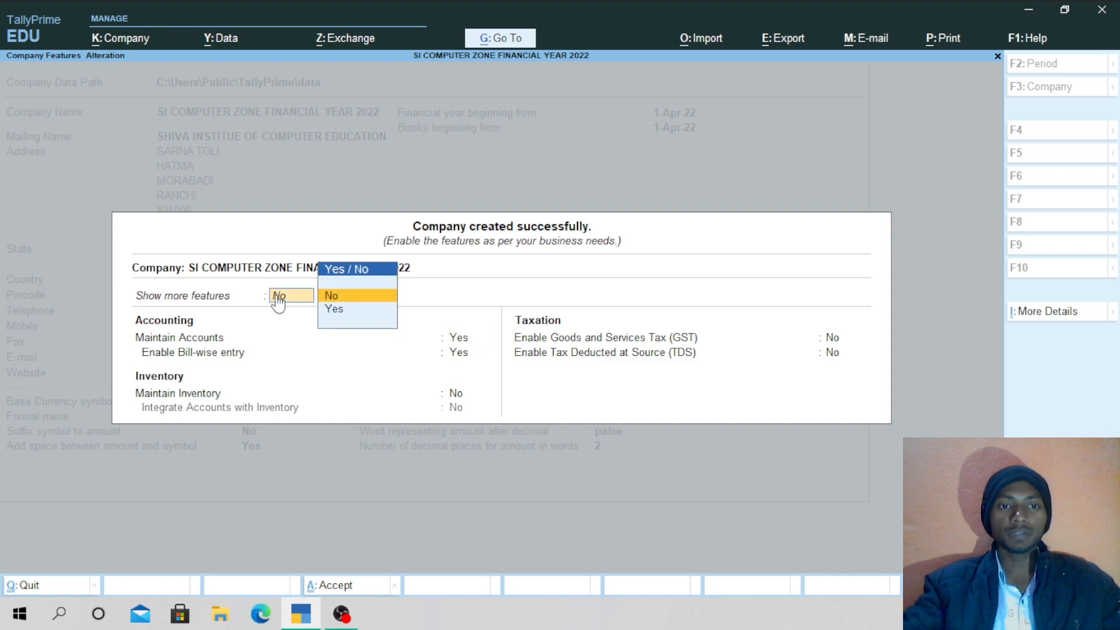
{"action": "left_click", "coordinate": [362, 313]}
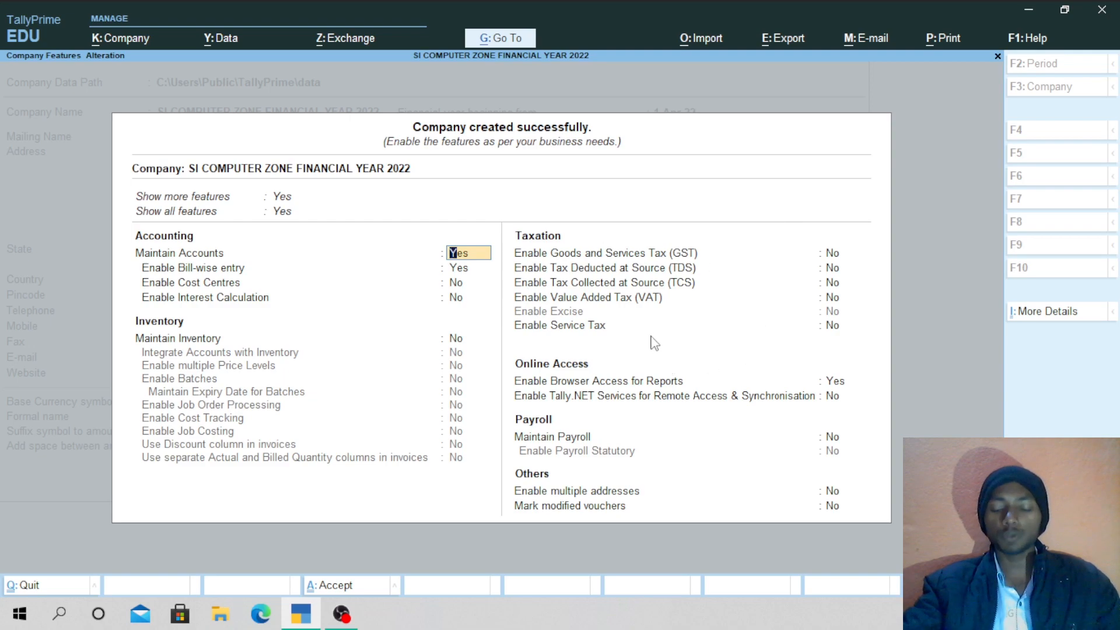
{"action": "key", "text": "Return"}
{"action": "key", "text": "Return"}
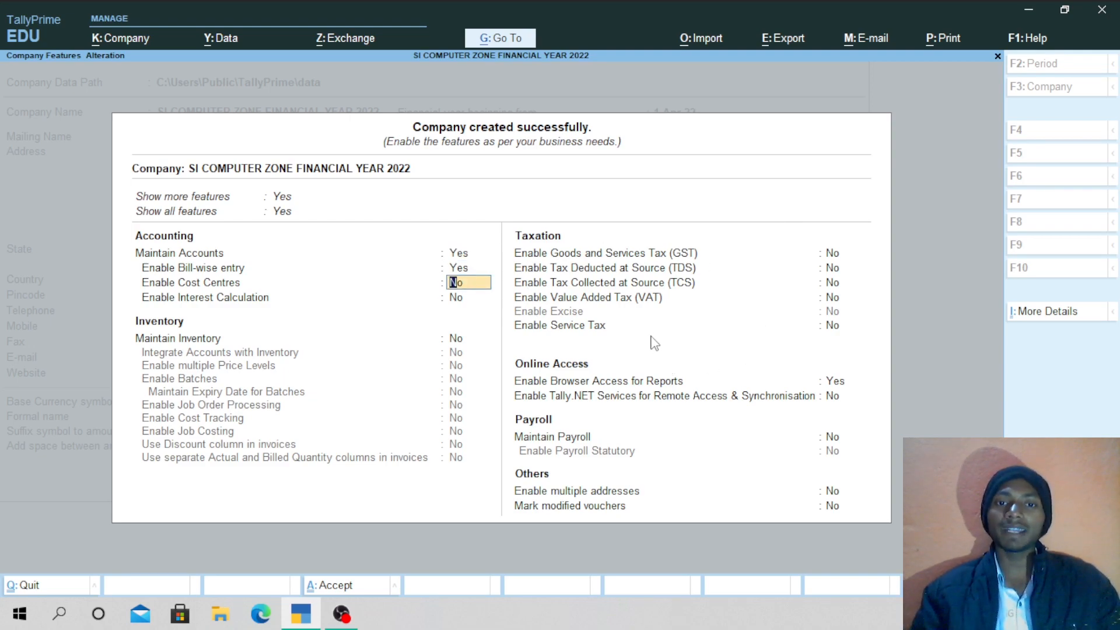
{"action": "key", "text": "Return"}
{"action": "key", "text": "Return"}
{"action": "key", "text": "Return"}
{"action": "key", "text": "Return"}
{"action": "key", "text": "Return"}
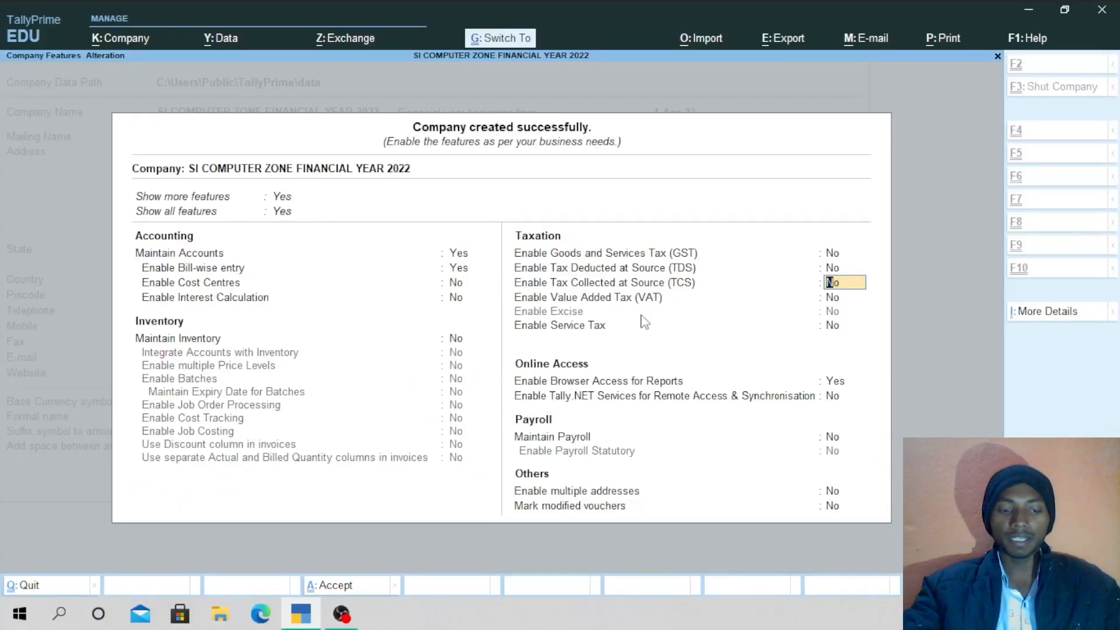
{"action": "left_click_drag", "start_coordinate": [551, 189], "coordinate": [528, 232]}
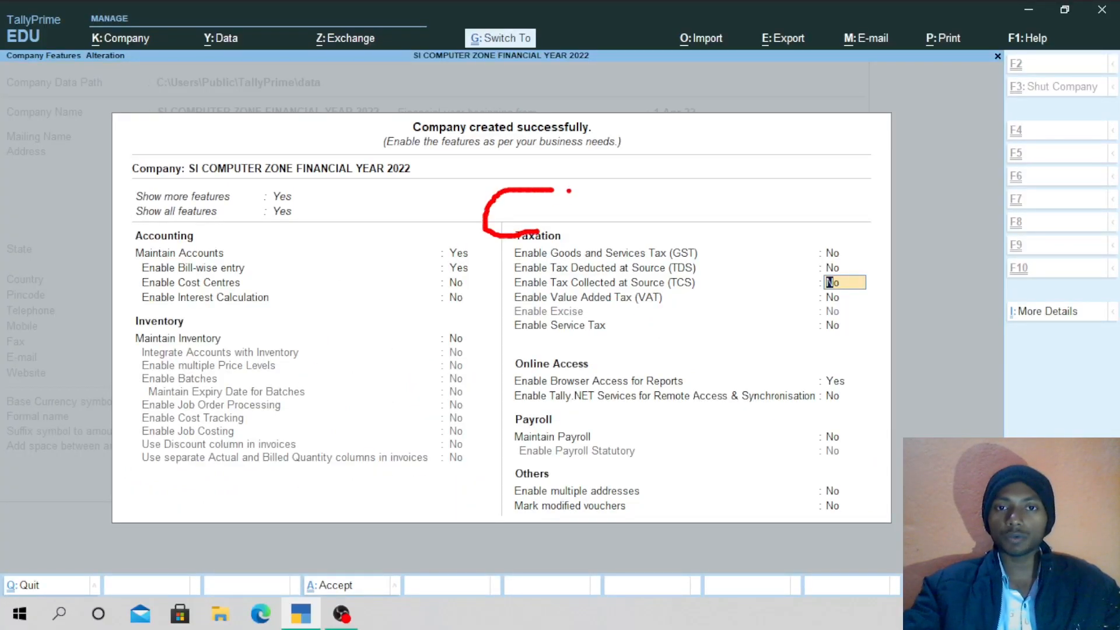
{"action": "mouse_move", "coordinate": [578, 186]}
{"action": "left_mouse_down"}
{"action": "mouse_move", "coordinate": [578, 243]}
{"action": "mouse_move", "coordinate": [602, 205]}
{"action": "mouse_move", "coordinate": [670, 192]}
{"action": "left_mouse_up"}
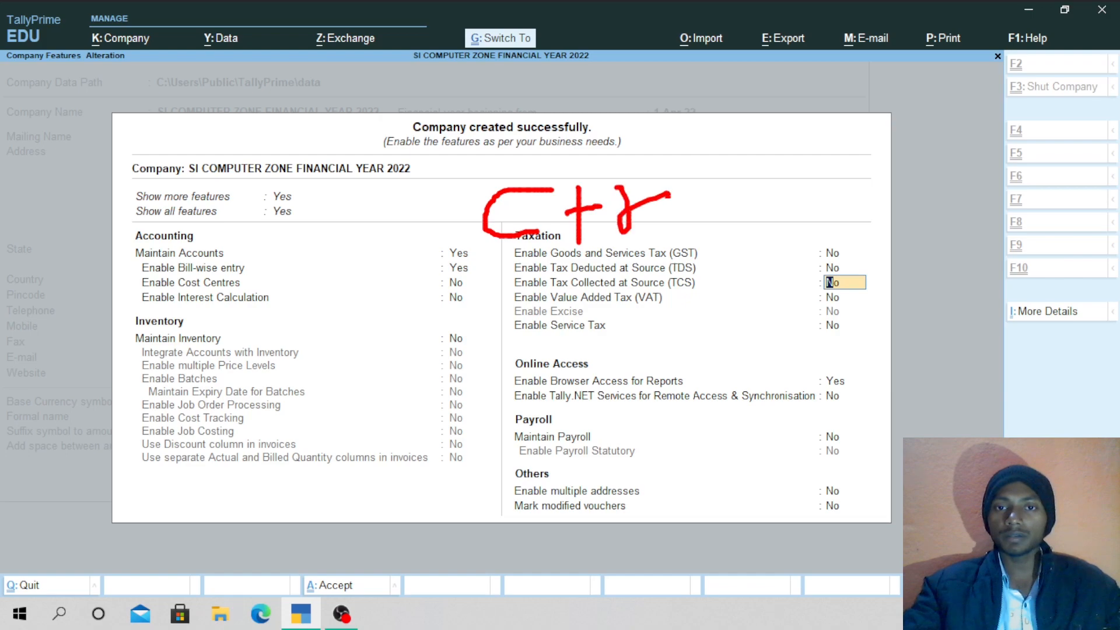
{"action": "mouse_move", "coordinate": [648, 236]}
{"action": "left_mouse_down"}
{"action": "mouse_move", "coordinate": [713, 162]}
{"action": "mouse_move", "coordinate": [778, 198]}
{"action": "left_mouse_up"}
{"action": "left_click_drag", "start_coordinate": [786, 223], "coordinate": [786, 246]}
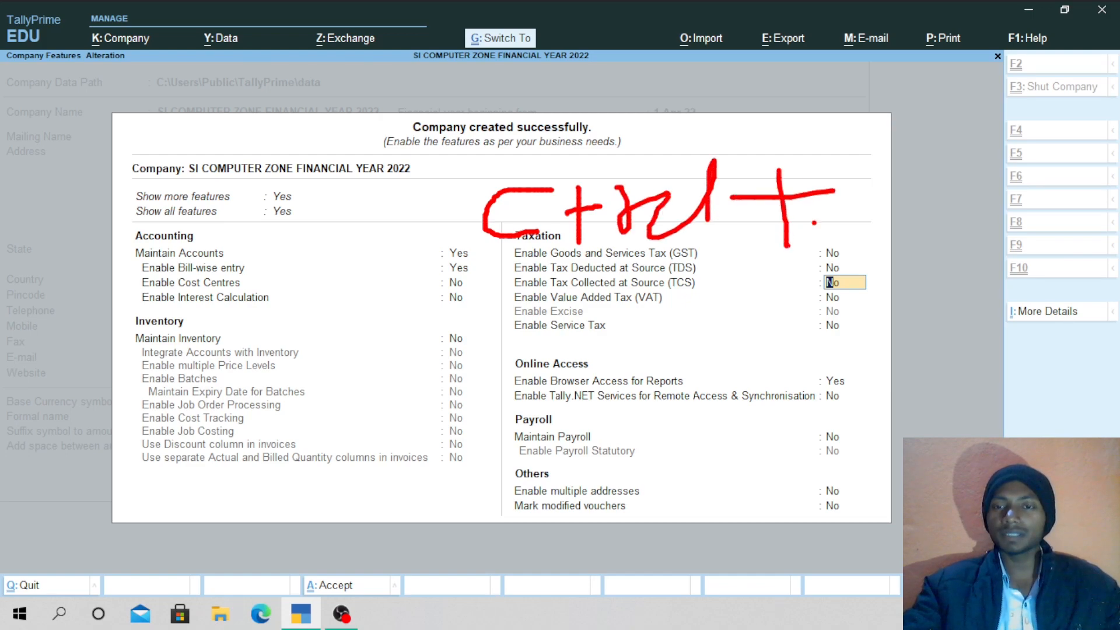
{"action": "mouse_move", "coordinate": [908, 153]}
{"action": "left_mouse_down"}
{"action": "mouse_move", "coordinate": [910, 238]}
{"action": "mouse_move", "coordinate": [969, 236]}
{"action": "mouse_move", "coordinate": [944, 223]}
{"action": "mouse_move", "coordinate": [972, 217]}
{"action": "left_mouse_up"}
{"action": "mouse_move", "coordinate": [1002, 134]}
{"action": "left_mouse_down"}
{"action": "mouse_move", "coordinate": [540, 146]}
{"action": "mouse_move", "coordinate": [741, 356]}
{"action": "mouse_move", "coordinate": [1003, 169]}
{"action": "left_mouse_up"}
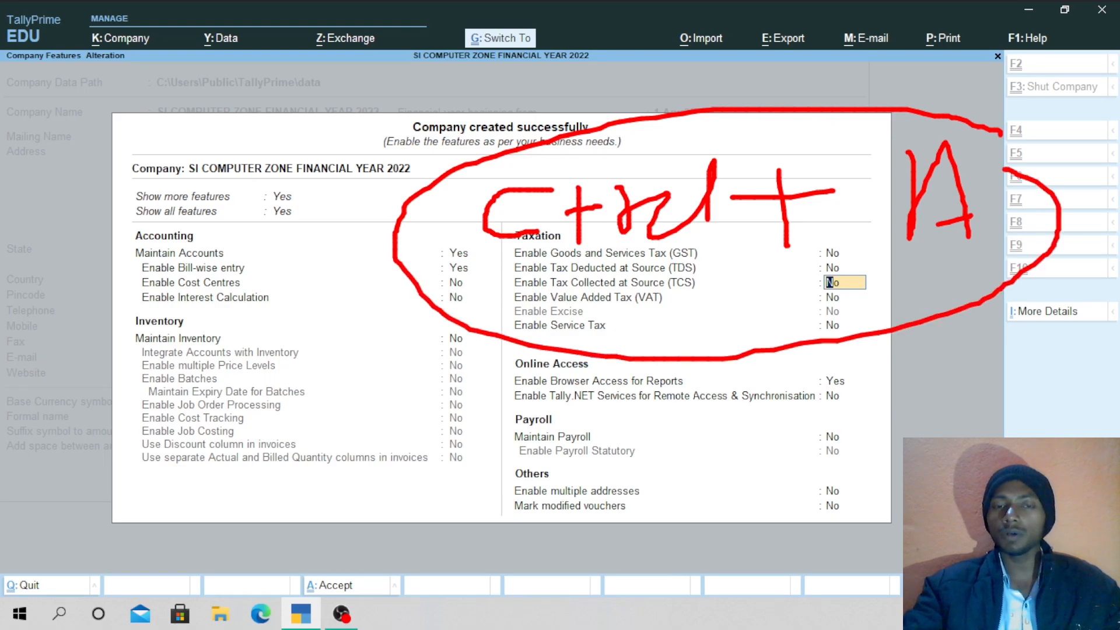
{"action": "mouse_move", "coordinate": [285, 274]}
{"action": "left_mouse_down"}
{"action": "mouse_move", "coordinate": [381, 360]}
{"action": "mouse_move", "coordinate": [492, 255]}
{"action": "left_mouse_up"}
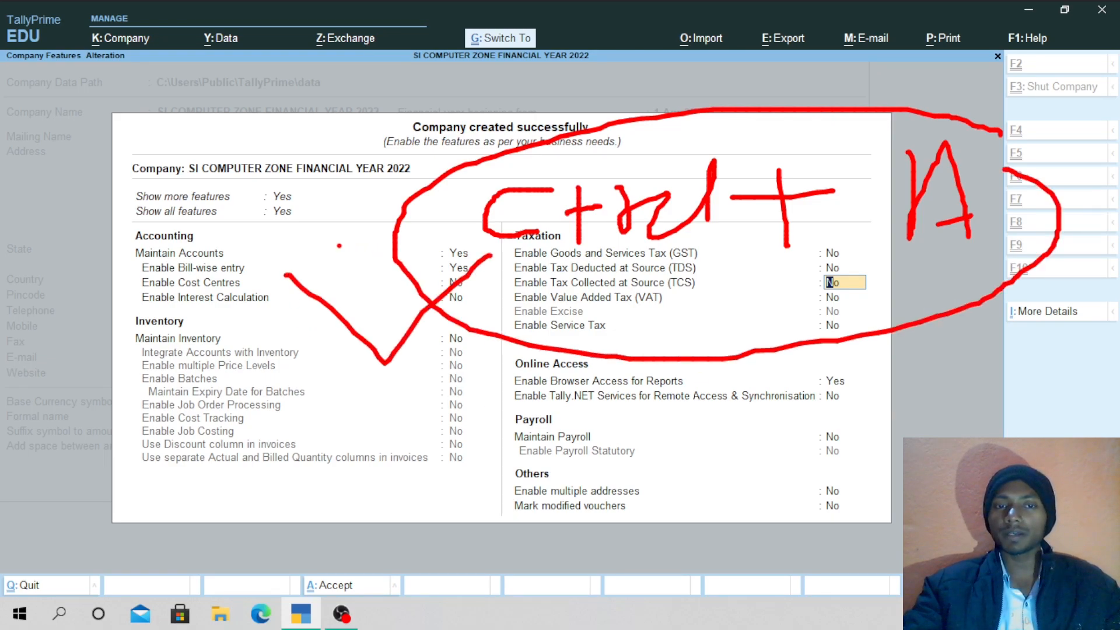
{"action": "mouse_move", "coordinate": [310, 245]}
{"action": "left_mouse_down"}
{"action": "mouse_move", "coordinate": [380, 331]}
{"action": "mouse_move", "coordinate": [474, 230]}
{"action": "mouse_move", "coordinate": [459, 286]}
{"action": "mouse_move", "coordinate": [491, 244]}
{"action": "left_mouse_up"}
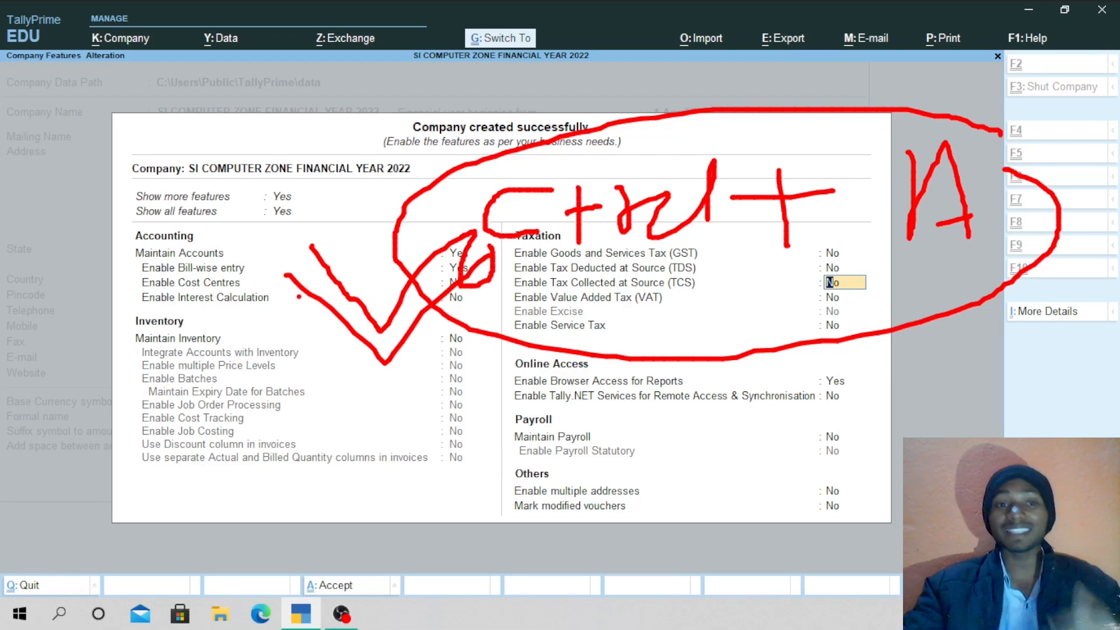
{"action": "mouse_move", "coordinate": [186, 284]}
{"action": "left_mouse_down"}
{"action": "mouse_move", "coordinate": [271, 160]}
{"action": "mouse_move", "coordinate": [286, 242]}
{"action": "left_mouse_up"}
{"action": "left_click_drag", "start_coordinate": [239, 227], "coordinate": [292, 219]}
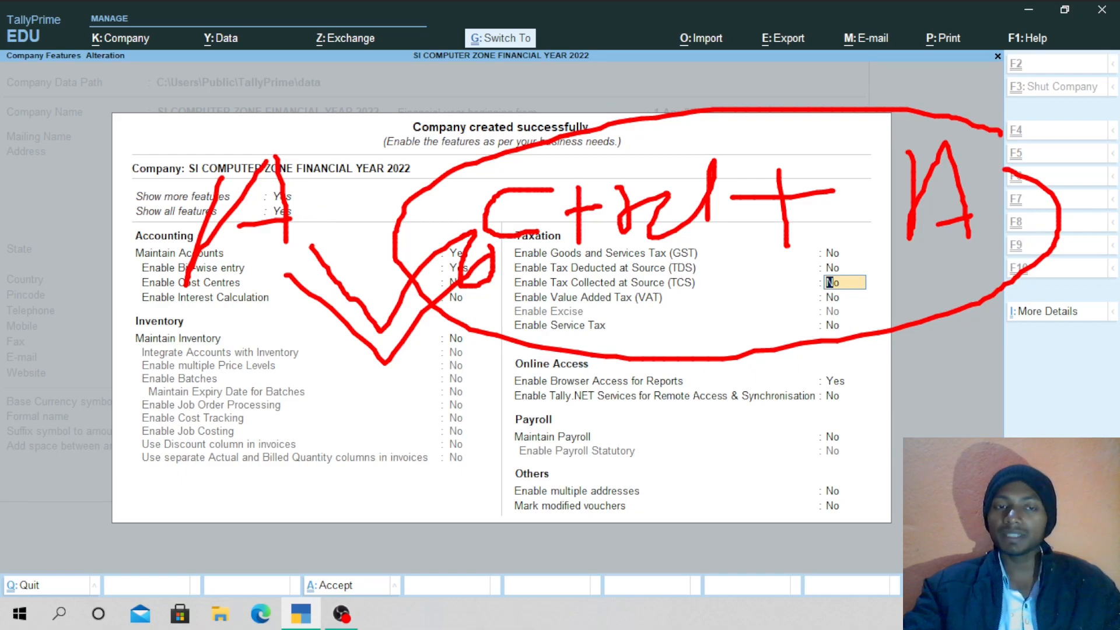
{"action": "mouse_move", "coordinate": [125, 285]}
{"action": "left_mouse_down"}
{"action": "mouse_move", "coordinate": [221, 285]}
{"action": "mouse_move", "coordinate": [343, 130]}
{"action": "mouse_move", "coordinate": [178, 216]}
{"action": "left_mouse_up"}
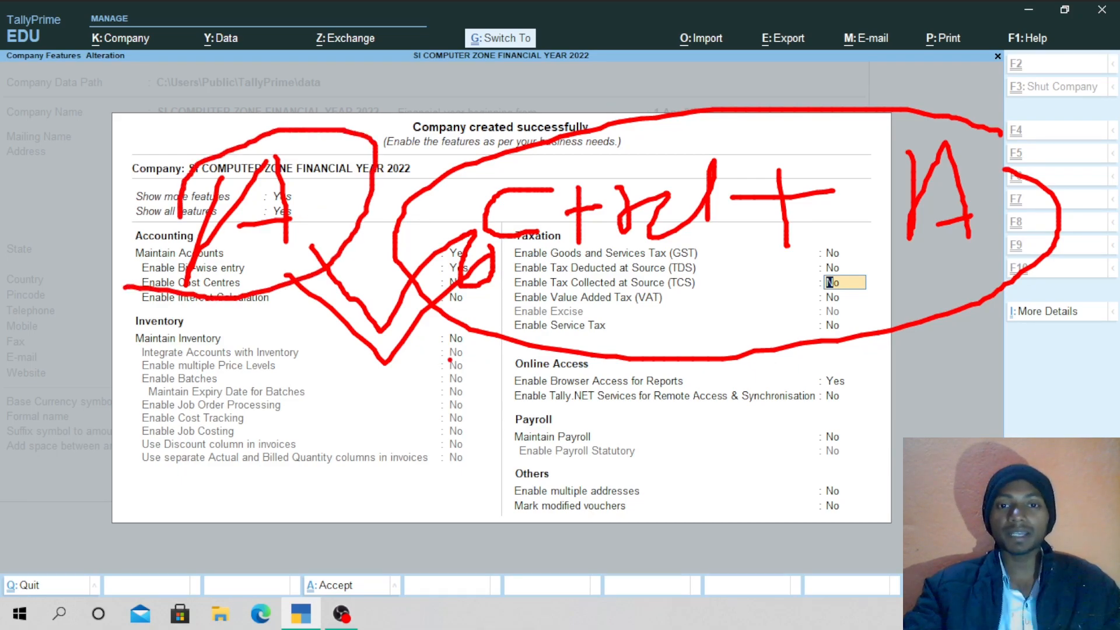
{"action": "mouse_move", "coordinate": [449, 350]}
{"action": "left_mouse_down"}
{"action": "mouse_move", "coordinate": [517, 403]}
{"action": "mouse_move", "coordinate": [726, 265]}
{"action": "left_mouse_up"}
{"action": "mouse_move", "coordinate": [524, 298]}
{"action": "left_mouse_down"}
{"action": "mouse_move", "coordinate": [546, 337]}
{"action": "mouse_move", "coordinate": [652, 277]}
{"action": "left_mouse_up"}
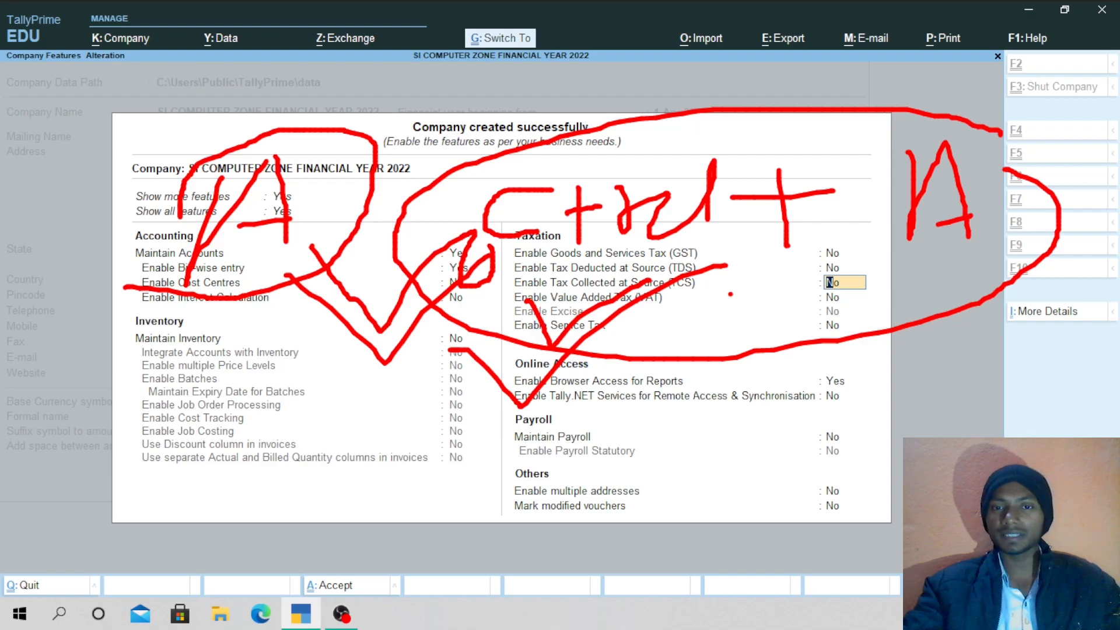
{"action": "key", "text": "Escape"}
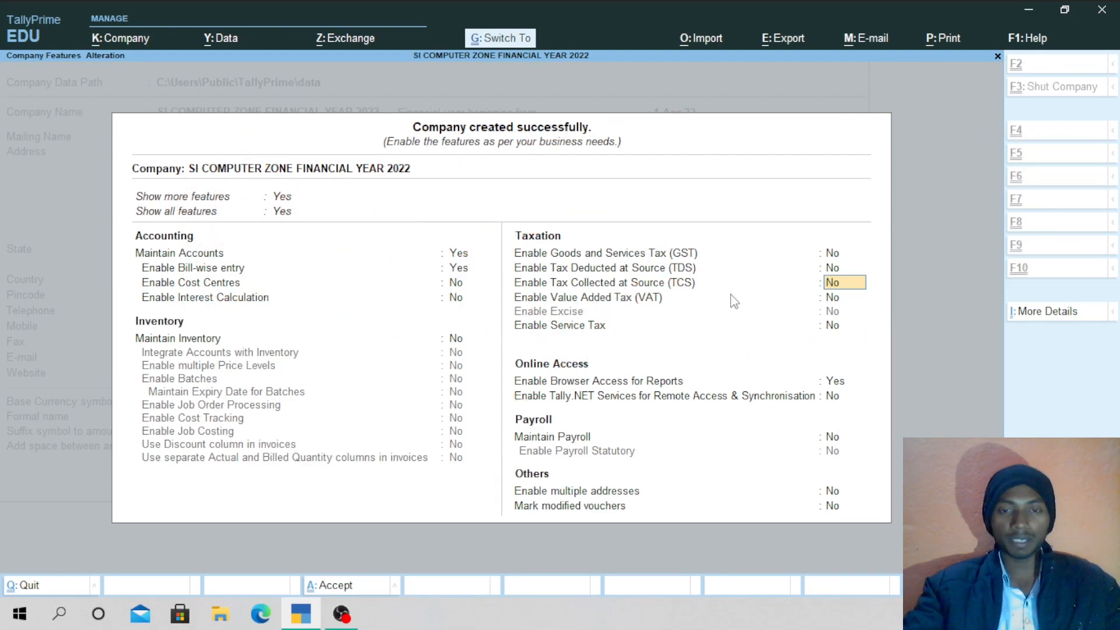
Accept Company Features with Ctrl+A to reach the Gateway of Tally for 1-Apr-22 to 31-Mar-23.
{"action": "key", "text": "ctrl+a"}
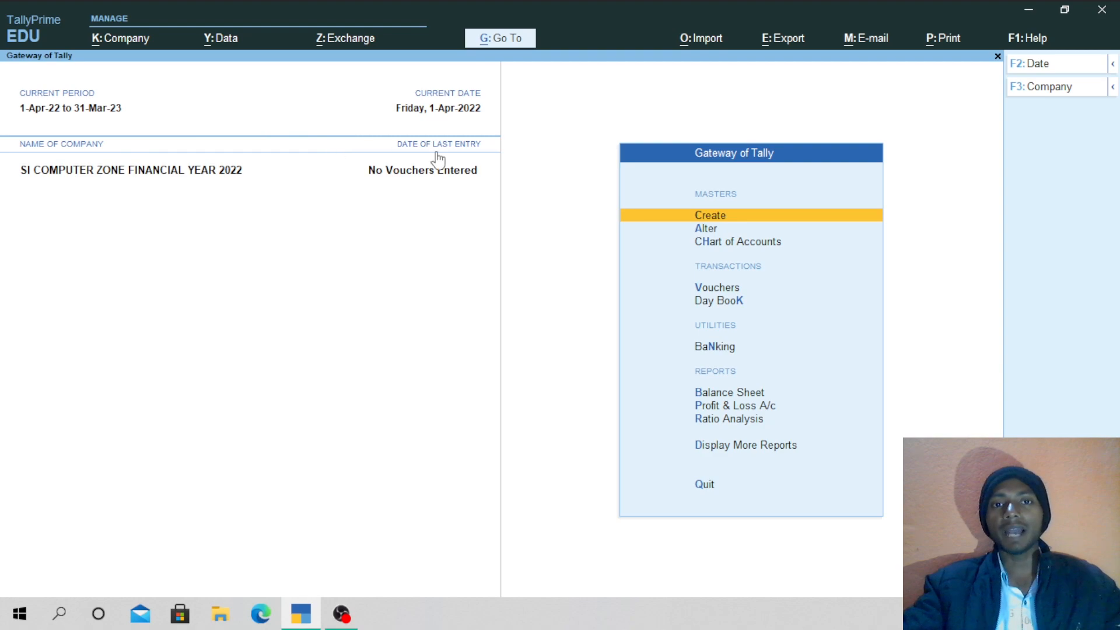
{"action": "key", "text": "ctrl"}
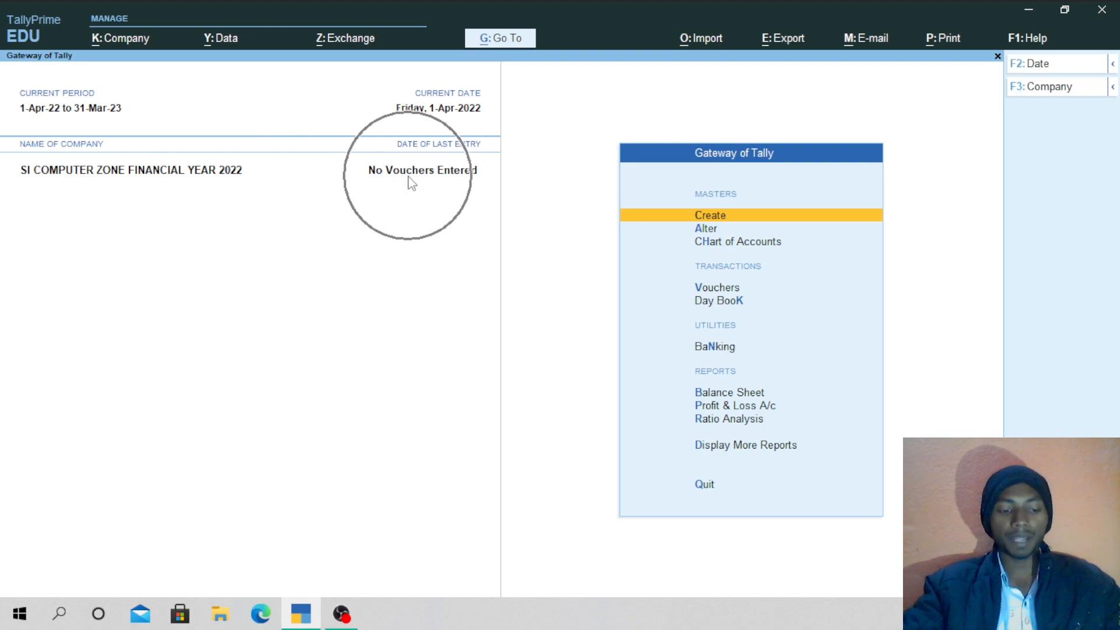
{"action": "key", "text": "ctrl"}
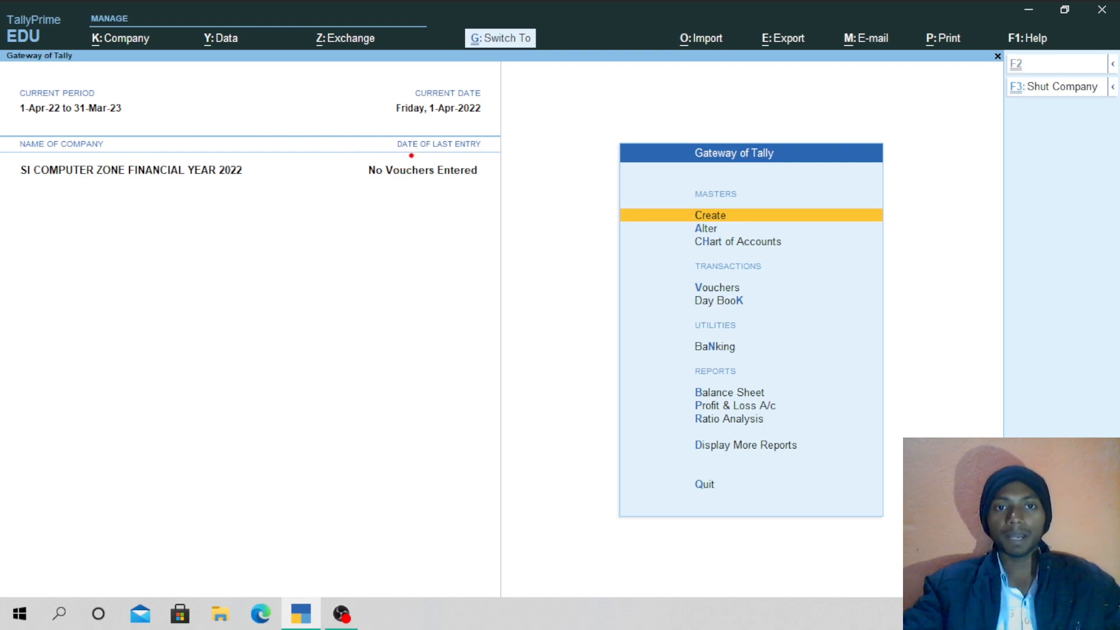
{"action": "mouse_move", "coordinate": [411, 156]}
{"action": "left_mouse_down"}
{"action": "mouse_move", "coordinate": [339, 181]}
{"action": "mouse_move", "coordinate": [459, 193]}
{"action": "mouse_move", "coordinate": [487, 165]}
{"action": "mouse_move", "coordinate": [437, 147]}
{"action": "mouse_move", "coordinate": [405, 156]}
{"action": "left_mouse_up"}
{"action": "left_click_drag", "start_coordinate": [363, 207], "coordinate": [385, 320]}
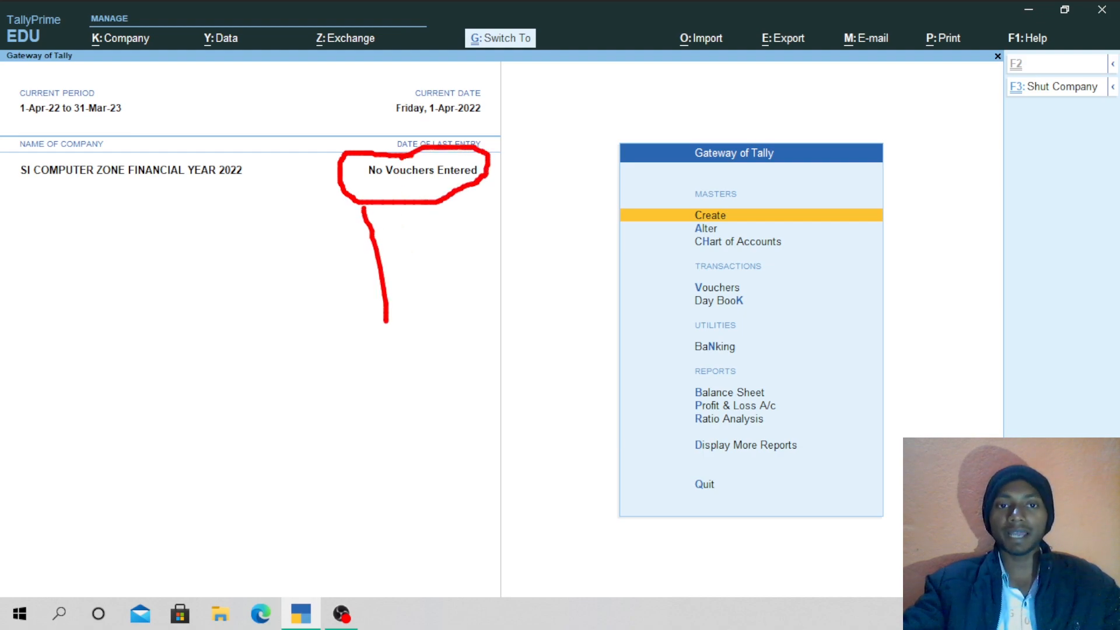
{"action": "mouse_move", "coordinate": [320, 304]}
{"action": "left_mouse_down"}
{"action": "mouse_move", "coordinate": [386, 331]}
{"action": "mouse_move", "coordinate": [402, 287]}
{"action": "left_mouse_up"}
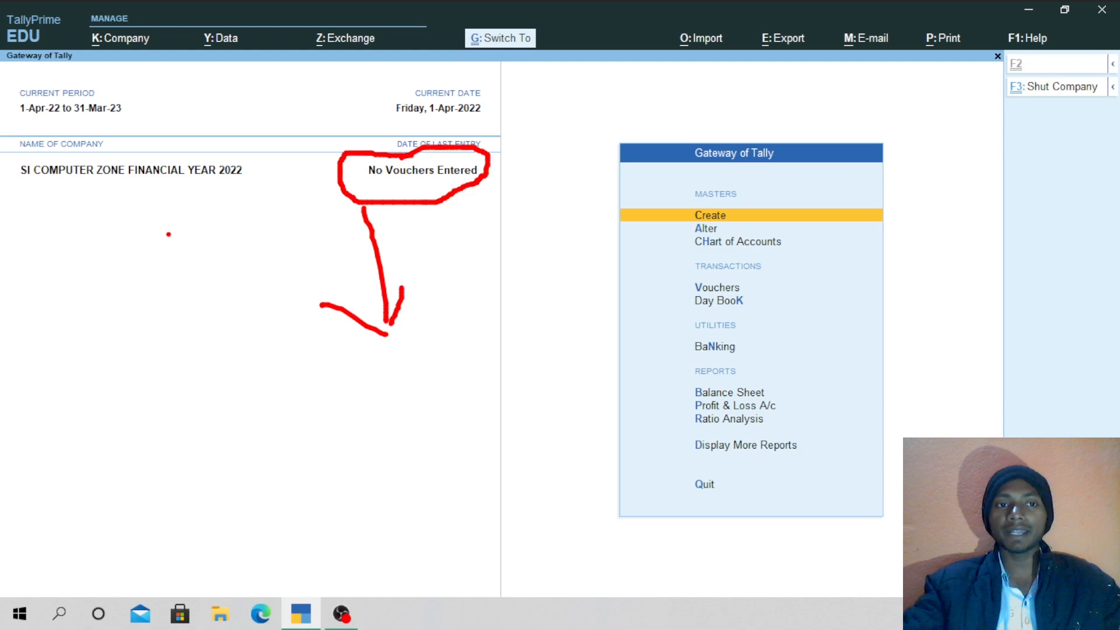
{"action": "mouse_move", "coordinate": [20, 115]}
{"action": "left_mouse_down"}
{"action": "mouse_move", "coordinate": [149, 124]}
{"action": "mouse_move", "coordinate": [137, 80]}
{"action": "mouse_move", "coordinate": [40, 78]}
{"action": "mouse_move", "coordinate": [1, 109]}
{"action": "left_mouse_up"}
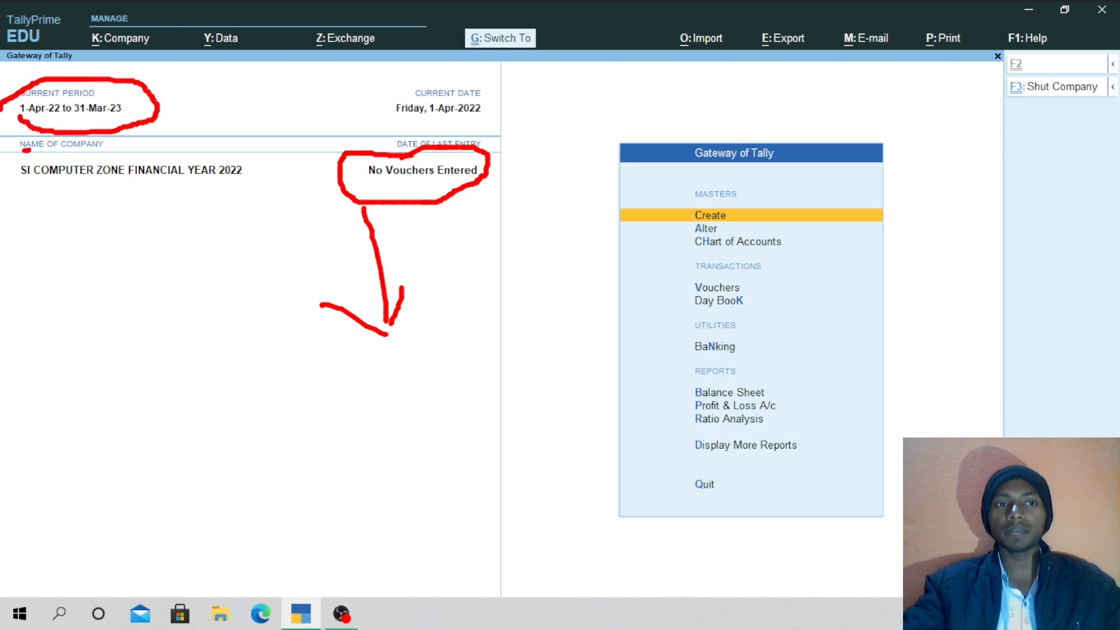
{"action": "left_click_drag", "start_coordinate": [26, 150], "coordinate": [120, 139]}
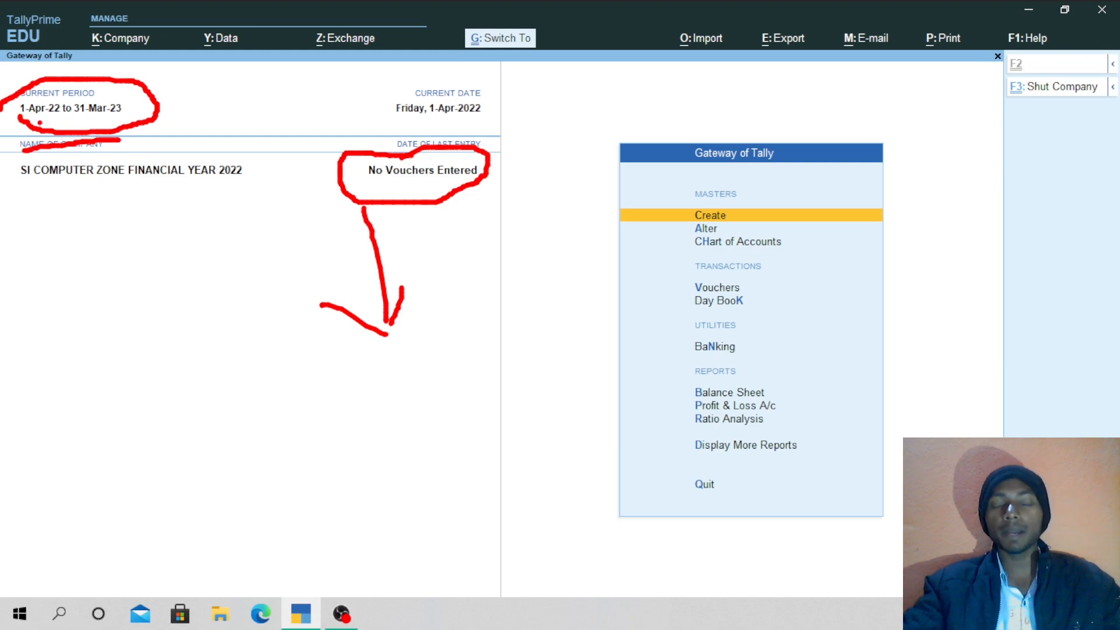
{"action": "left_click_drag", "start_coordinate": [38, 122], "coordinate": [119, 122]}
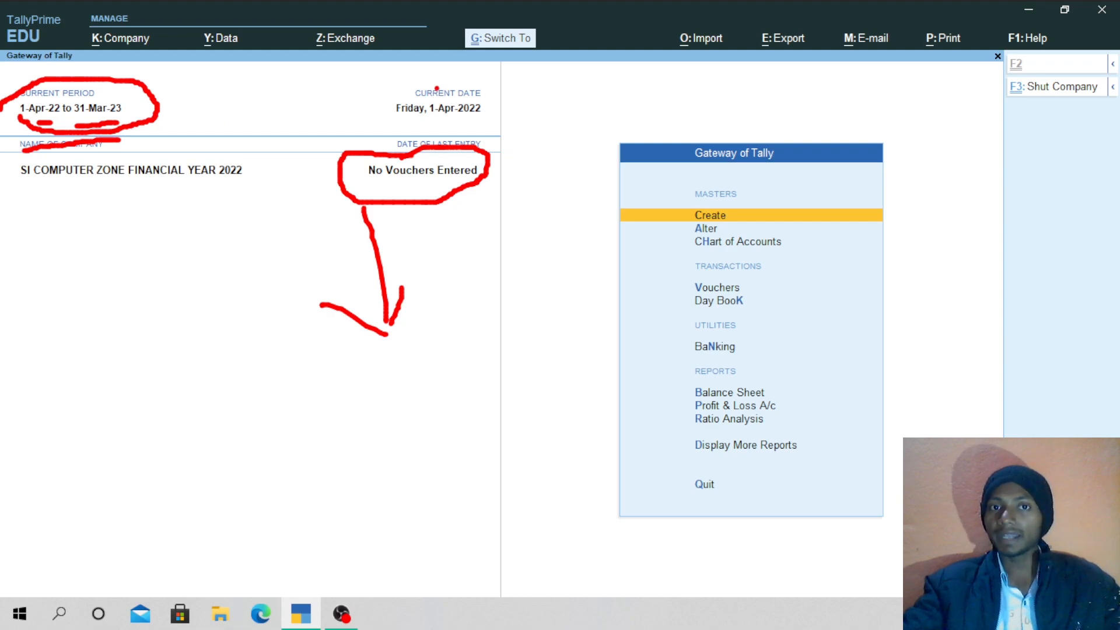
{"action": "mouse_move", "coordinate": [440, 82]}
{"action": "left_mouse_down"}
{"action": "mouse_move", "coordinate": [408, 81]}
{"action": "mouse_move", "coordinate": [361, 121]}
{"action": "mouse_move", "coordinate": [502, 122]}
{"action": "mouse_move", "coordinate": [503, 87]}
{"action": "mouse_move", "coordinate": [440, 80]}
{"action": "left_mouse_up"}
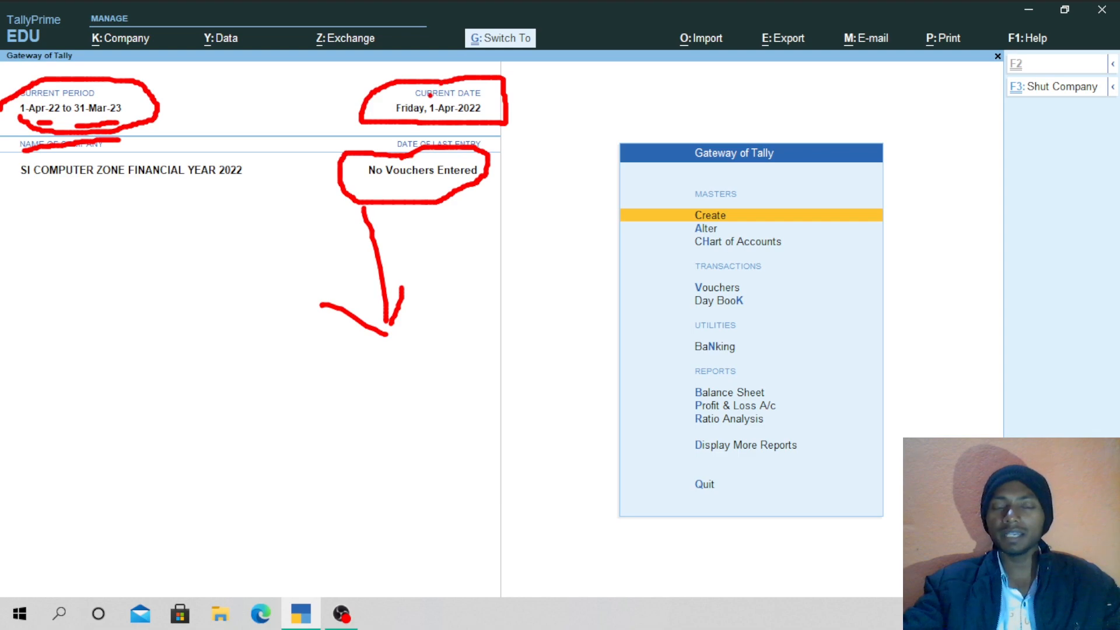
{"action": "left_click_drag", "start_coordinate": [506, 106], "coordinate": [542, 83]}
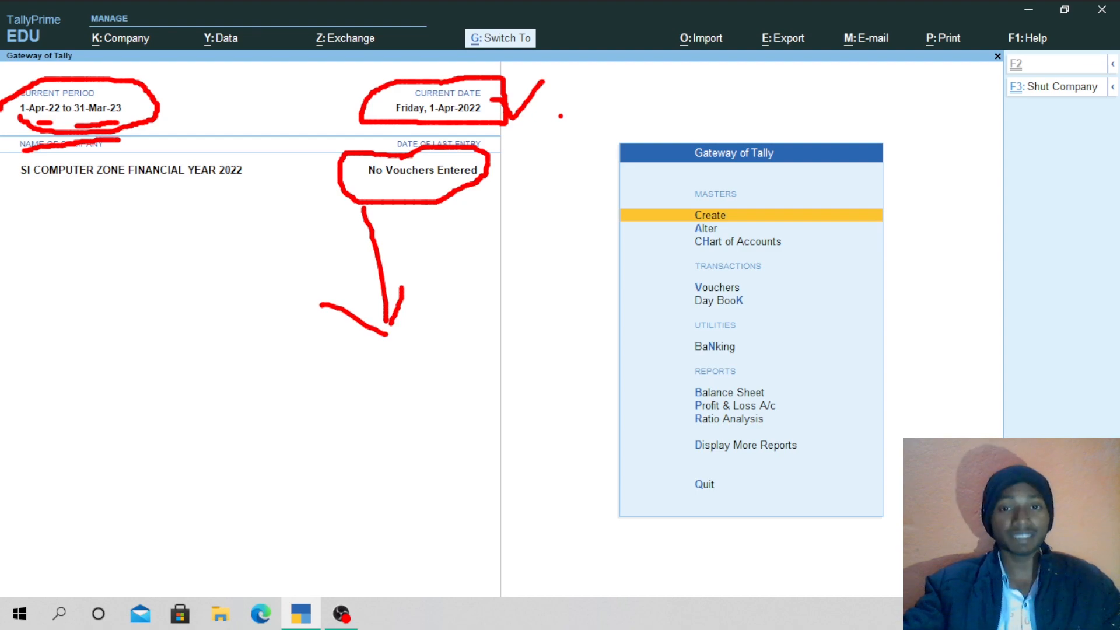
{"action": "mouse_move", "coordinate": [591, 112]}
{"action": "left_mouse_down"}
{"action": "mouse_move", "coordinate": [590, 429]}
{"action": "mouse_move", "coordinate": [631, 516]}
{"action": "mouse_move", "coordinate": [754, 540]}
{"action": "mouse_move", "coordinate": [883, 461]}
{"action": "mouse_move", "coordinate": [911, 224]}
{"action": "mouse_move", "coordinate": [868, 124]}
{"action": "mouse_move", "coordinate": [679, 146]}
{"action": "left_mouse_up"}
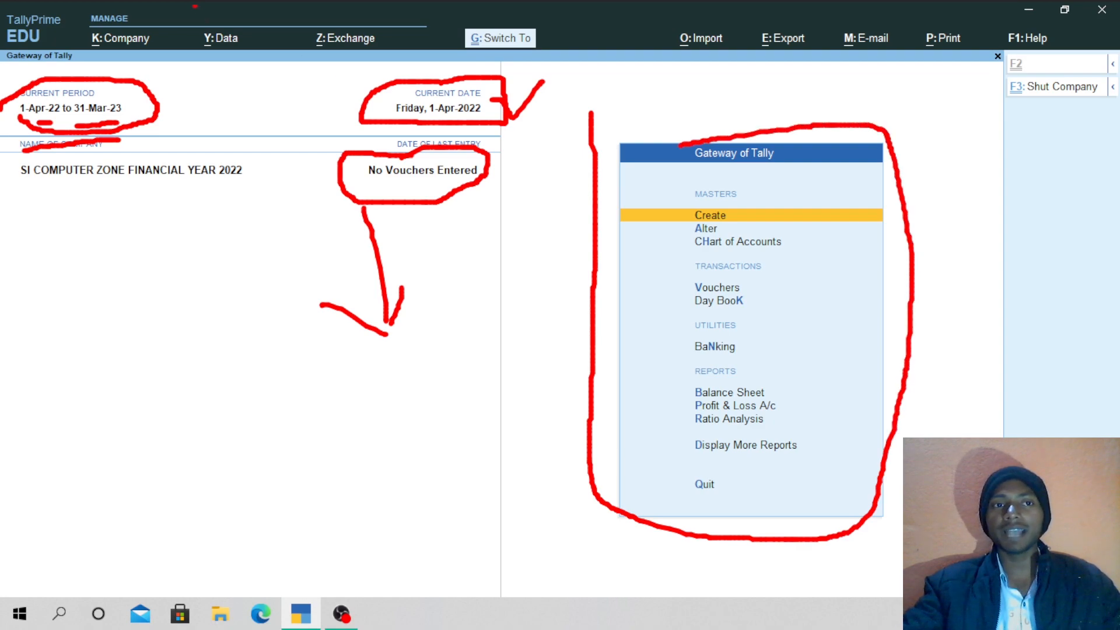
{"action": "mouse_move", "coordinate": [126, 2]}
{"action": "left_mouse_down"}
{"action": "mouse_move", "coordinate": [67, 36]}
{"action": "mouse_move", "coordinate": [254, 89]}
{"action": "mouse_move", "coordinate": [497, 74]}
{"action": "mouse_move", "coordinate": [628, 37]}
{"action": "mouse_move", "coordinate": [579, 25]}
{"action": "mouse_move", "coordinate": [228, 25]}
{"action": "mouse_move", "coordinate": [134, 1]}
{"action": "left_mouse_up"}
{"action": "mouse_move", "coordinate": [672, 1]}
{"action": "left_mouse_down"}
{"action": "mouse_move", "coordinate": [663, 11]}
{"action": "mouse_move", "coordinate": [752, 71]}
{"action": "mouse_move", "coordinate": [1041, 69]}
{"action": "mouse_move", "coordinate": [1088, 42]}
{"action": "mouse_move", "coordinate": [688, 18]}
{"action": "left_mouse_up"}
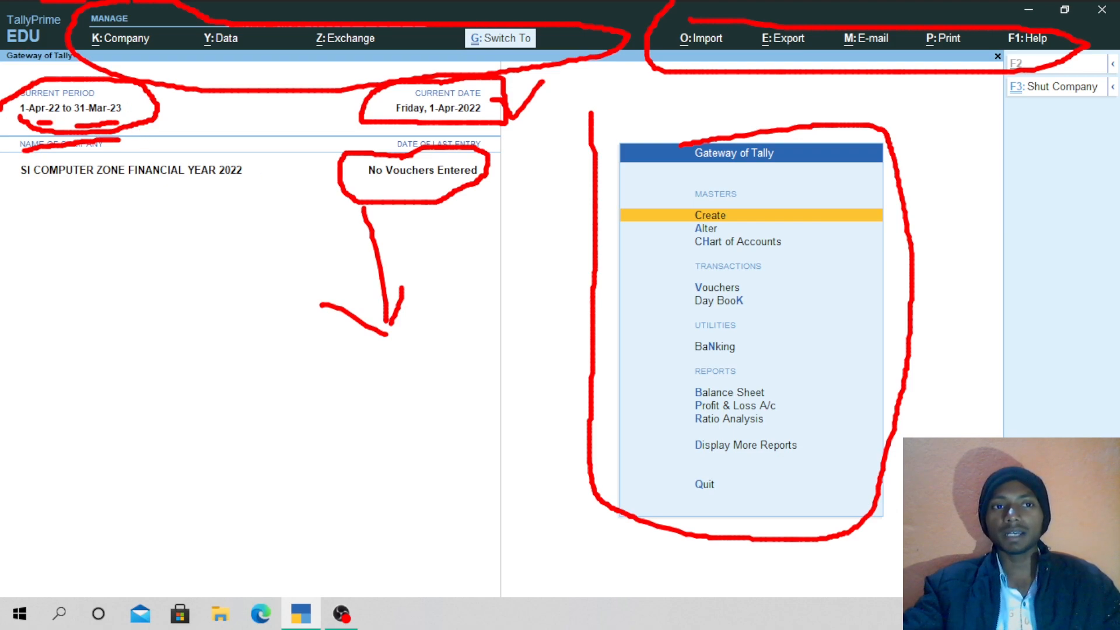
{"action": "mouse_move", "coordinate": [2, 56]}
{"action": "left_mouse_down"}
{"action": "mouse_move", "coordinate": [96, 63]}
{"action": "mouse_move", "coordinate": [104, 11]}
{"action": "left_mouse_up"}
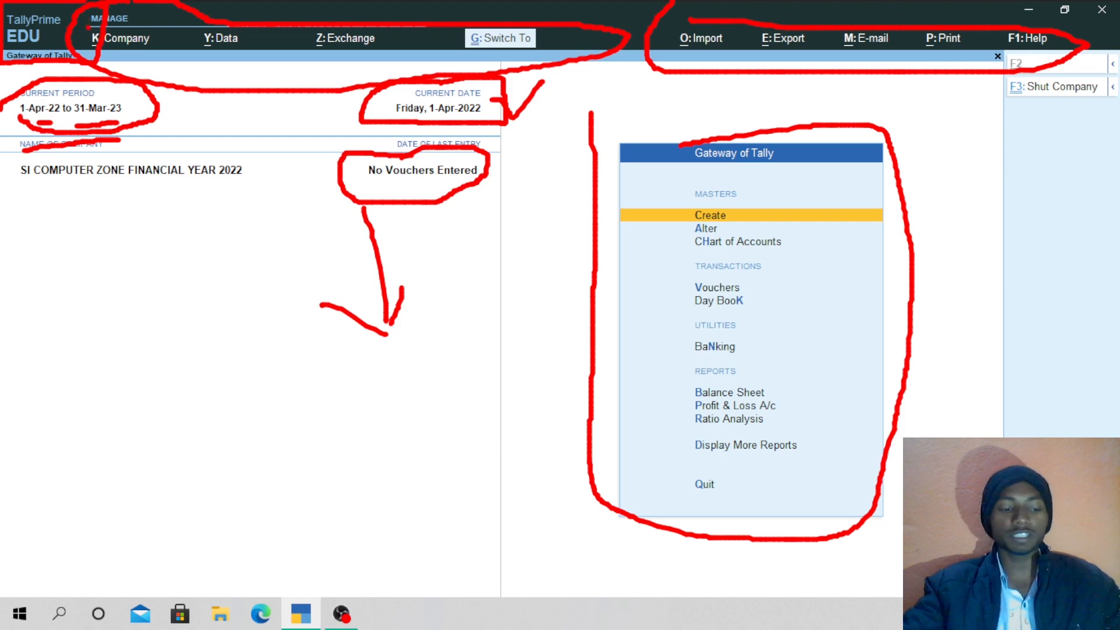
{"action": "key", "text": "Escape"}
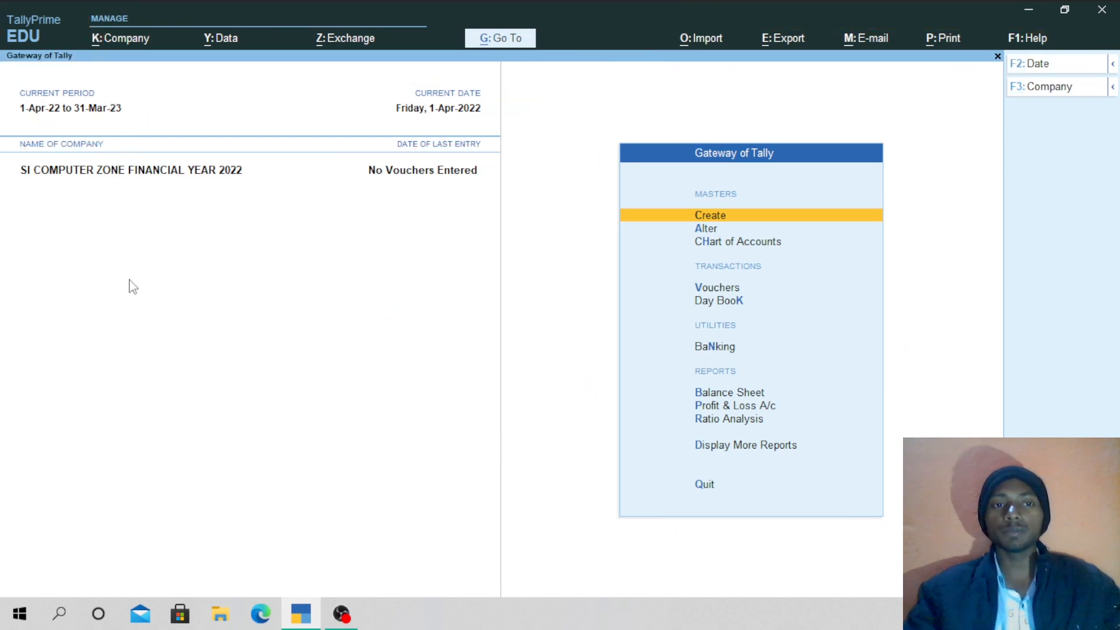
{"action": "key", "text": "alt"}
{"action": "key", "text": "ctrl+2"}
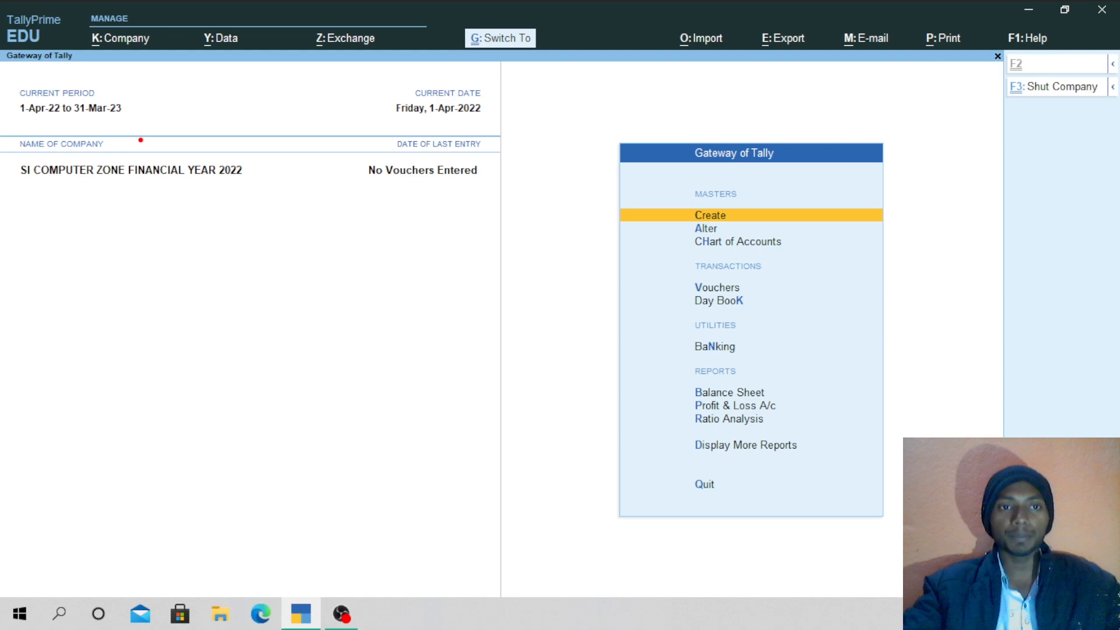
{"action": "left_click_drag", "start_coordinate": [69, 247], "coordinate": [62, 297]}
{"action": "mouse_move", "coordinate": [32, 248]}
{"action": "left_mouse_down"}
{"action": "mouse_move", "coordinate": [84, 239]}
{"action": "mouse_move", "coordinate": [67, 266]}
{"action": "mouse_move", "coordinate": [179, 264]}
{"action": "left_mouse_up"}
{"action": "left_click_drag", "start_coordinate": [173, 247], "coordinate": [174, 285]}
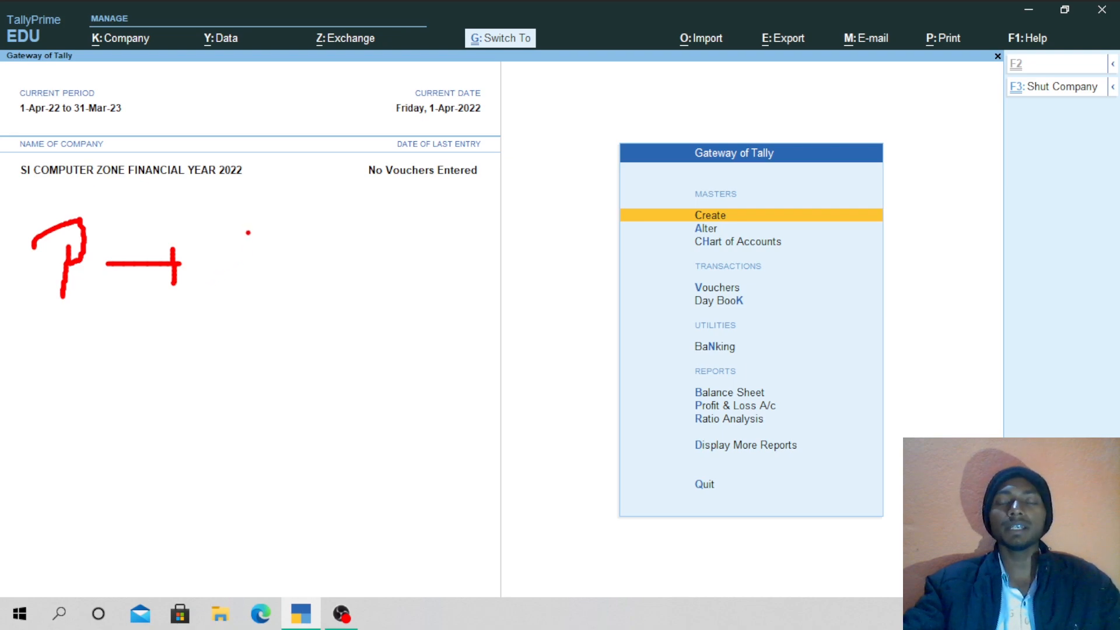
{"action": "left_click_drag", "start_coordinate": [251, 238], "coordinate": [263, 294]}
{"action": "left_click_drag", "start_coordinate": [268, 240], "coordinate": [312, 220]}
{"action": "left_click_drag", "start_coordinate": [307, 235], "coordinate": [333, 238]}
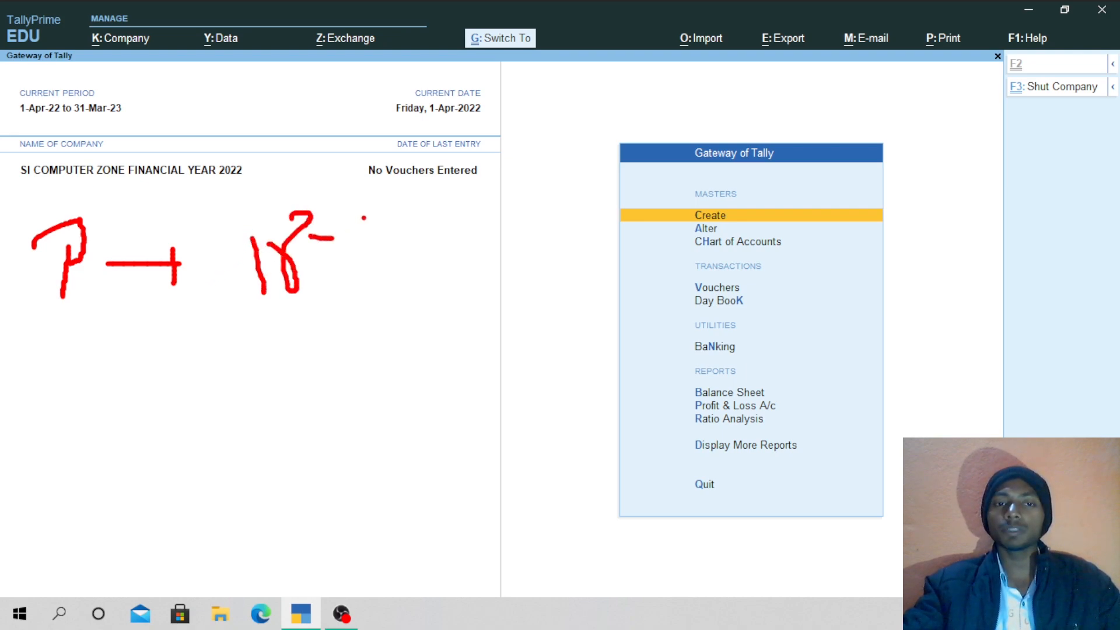
{"action": "left_click_drag", "start_coordinate": [392, 217], "coordinate": [415, 261]}
{"action": "mouse_move", "coordinate": [448, 204]}
{"action": "left_mouse_down"}
{"action": "mouse_move", "coordinate": [458, 256]}
{"action": "mouse_move", "coordinate": [444, 271]}
{"action": "left_mouse_up"}
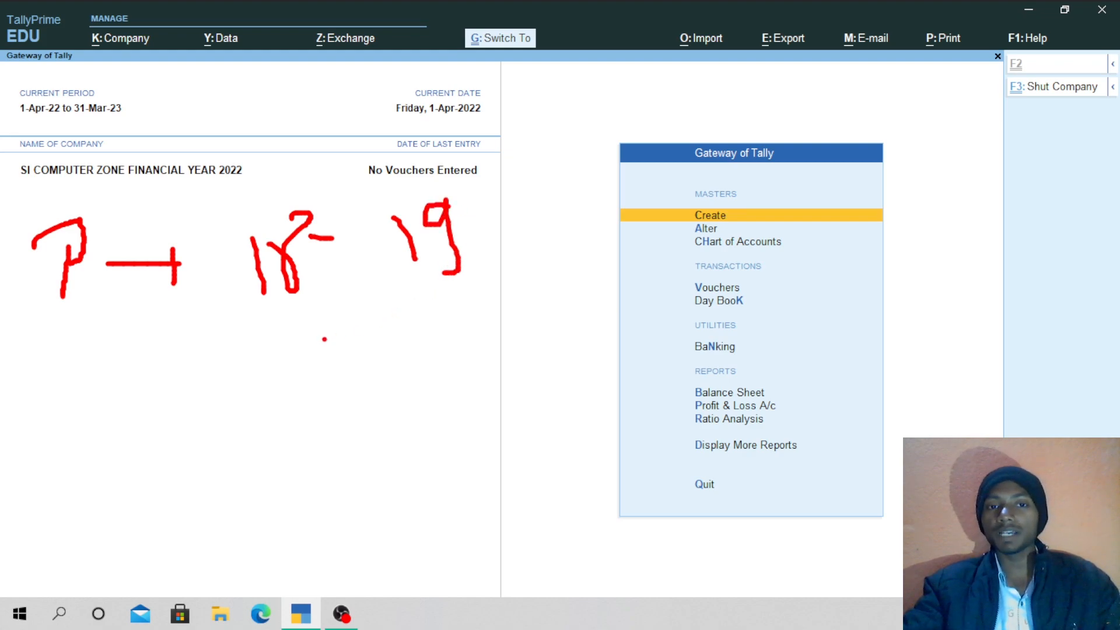
{"action": "left_click_drag", "start_coordinate": [309, 368], "coordinate": [544, 359]}
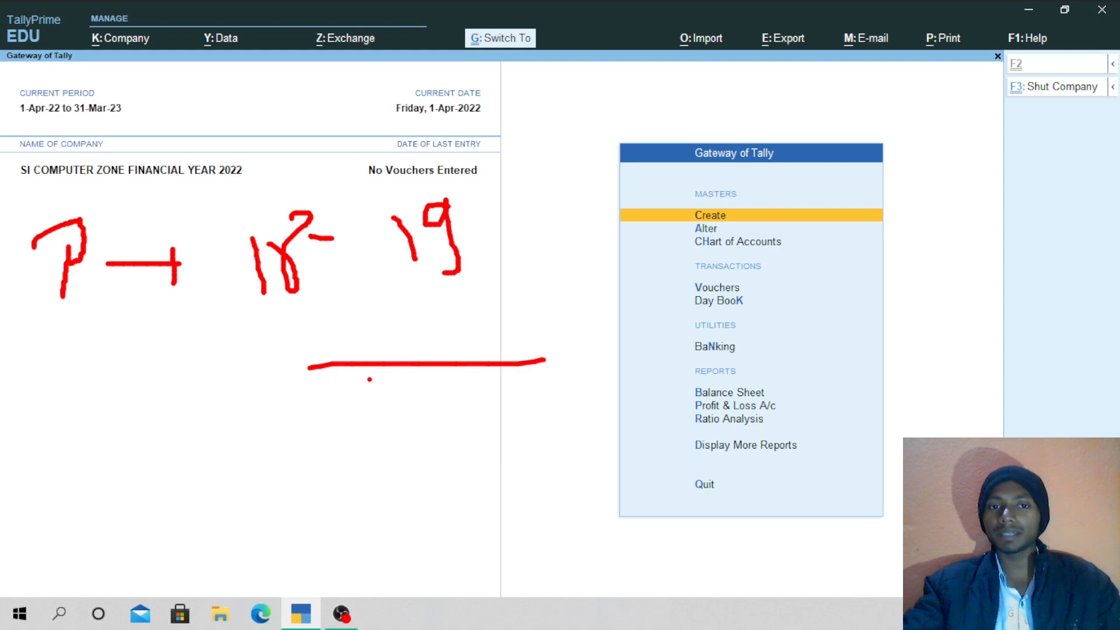
{"action": "left_click_drag", "start_coordinate": [364, 380], "coordinate": [485, 381]}
{"action": "left_click_drag", "start_coordinate": [421, 343], "coordinate": [508, 312]}
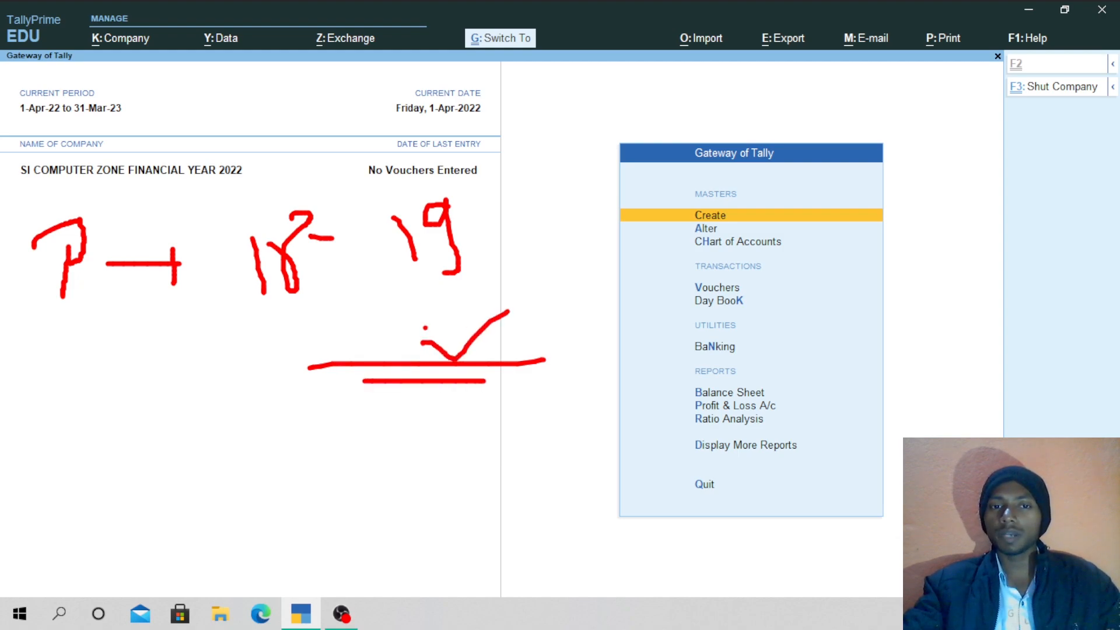
{"action": "left_click_drag", "start_coordinate": [425, 327], "coordinate": [524, 293]}
{"action": "left_click_drag", "start_coordinate": [425, 319], "coordinate": [421, 303]}
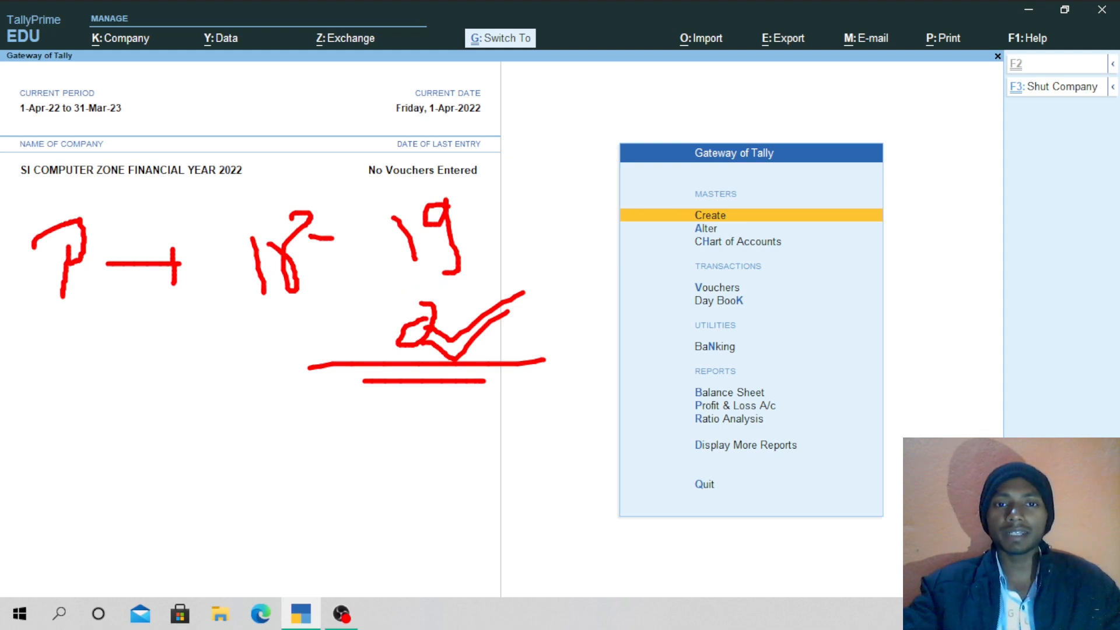
{"action": "mouse_move", "coordinate": [487, 196]}
{"action": "left_mouse_down"}
{"action": "mouse_move", "coordinate": [554, 201]}
{"action": "mouse_move", "coordinate": [592, 186]}
{"action": "mouse_move", "coordinate": [473, 193]}
{"action": "mouse_move", "coordinate": [517, 205]}
{"action": "mouse_move", "coordinate": [532, 184]}
{"action": "left_mouse_up"}
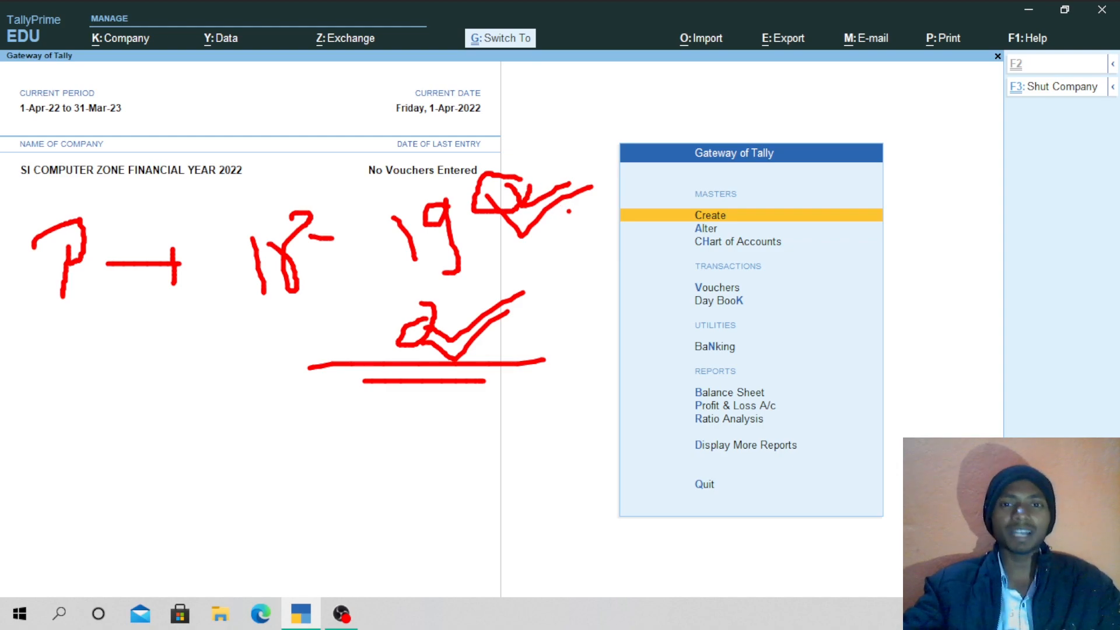
{"action": "left_click_drag", "start_coordinate": [199, 328], "coordinate": [528, 329]}
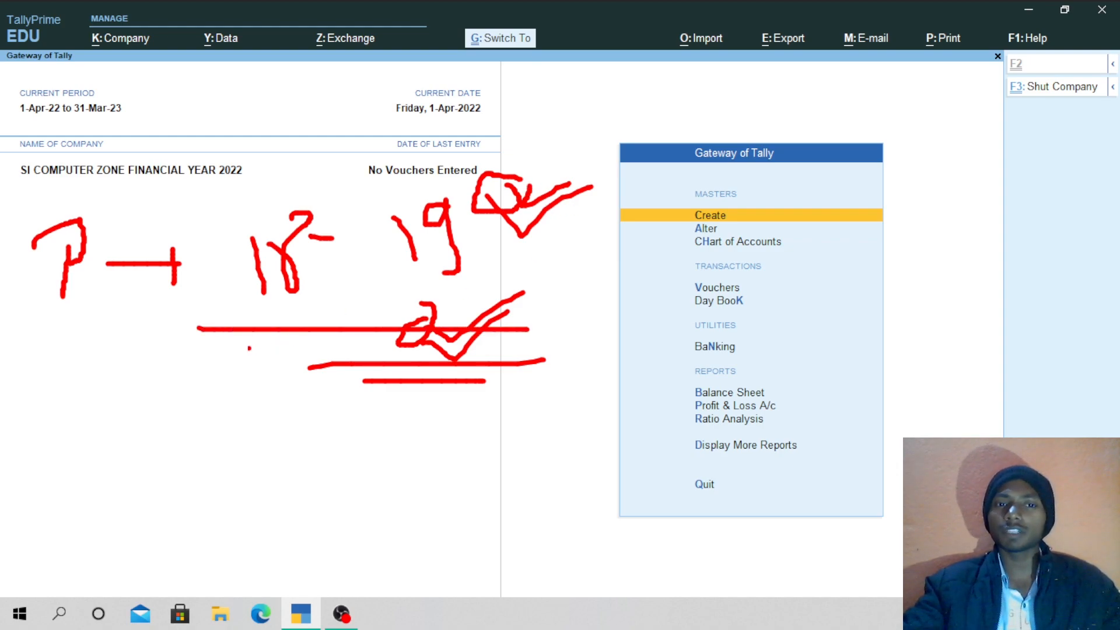
{"action": "left_click_drag", "start_coordinate": [236, 349], "coordinate": [425, 337]}
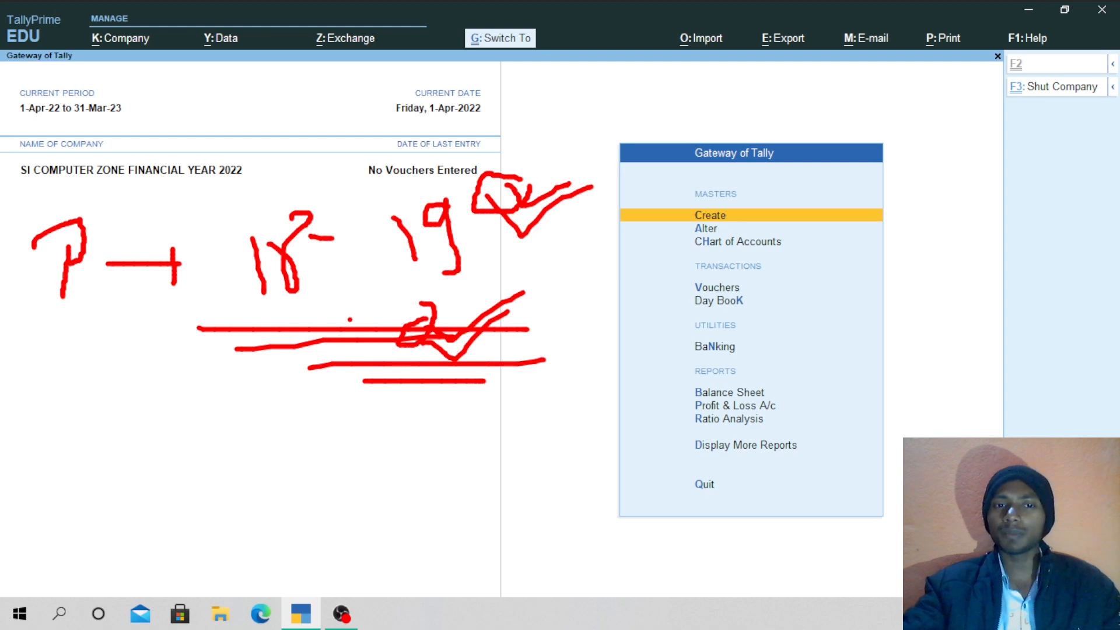
{"action": "mouse_move", "coordinate": [431, 275]}
{"action": "left_mouse_down"}
{"action": "mouse_move", "coordinate": [350, 317]}
{"action": "mouse_move", "coordinate": [488, 297]}
{"action": "left_mouse_up"}
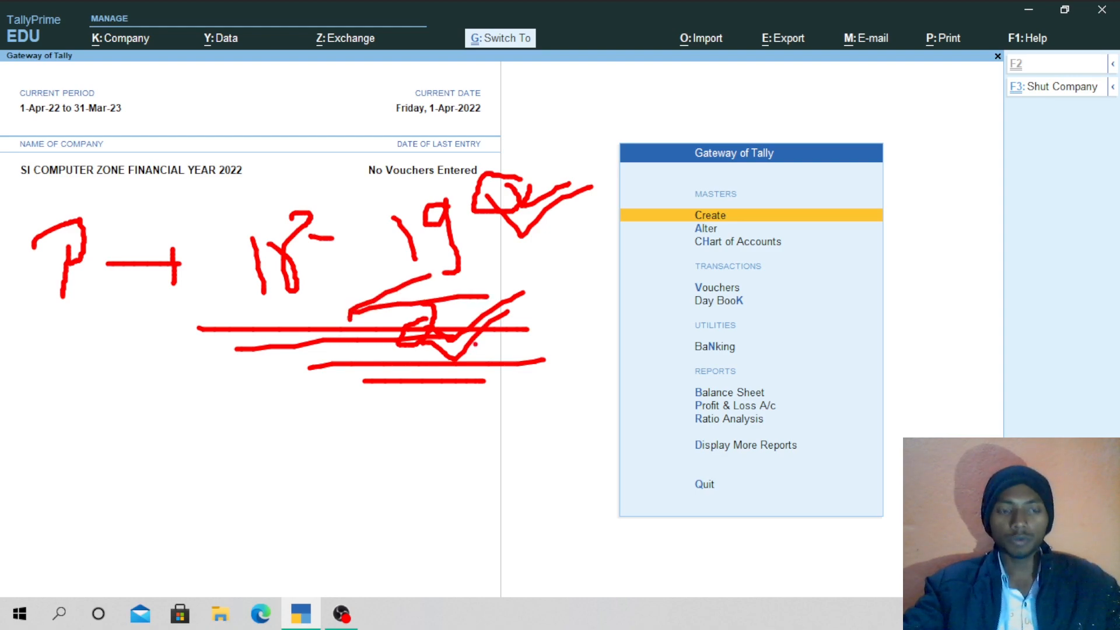
{"action": "key", "text": "Escape"}
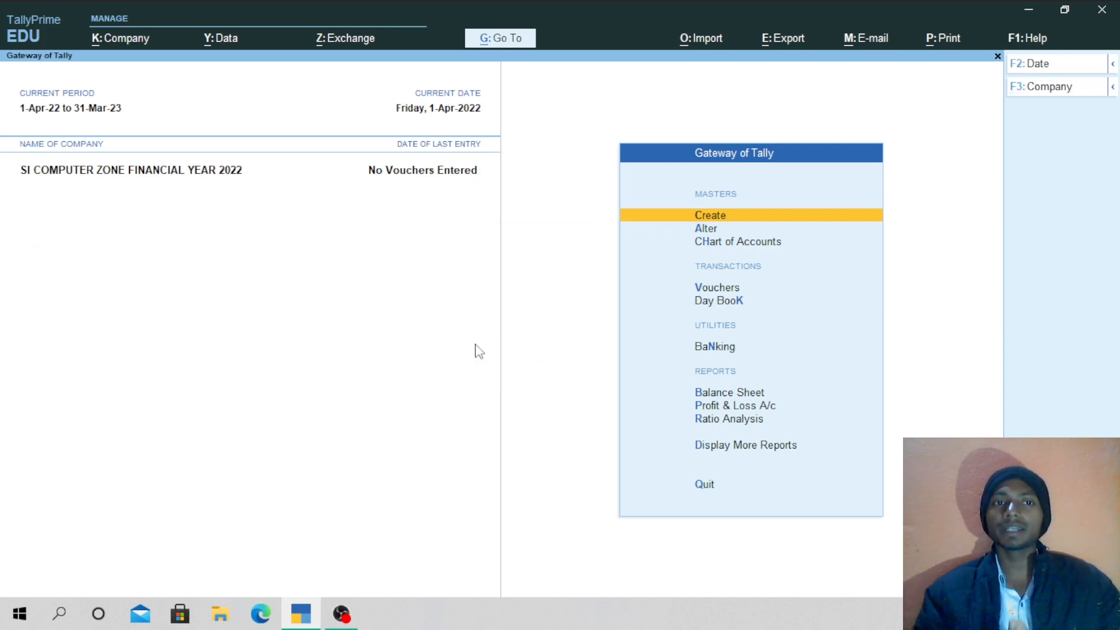